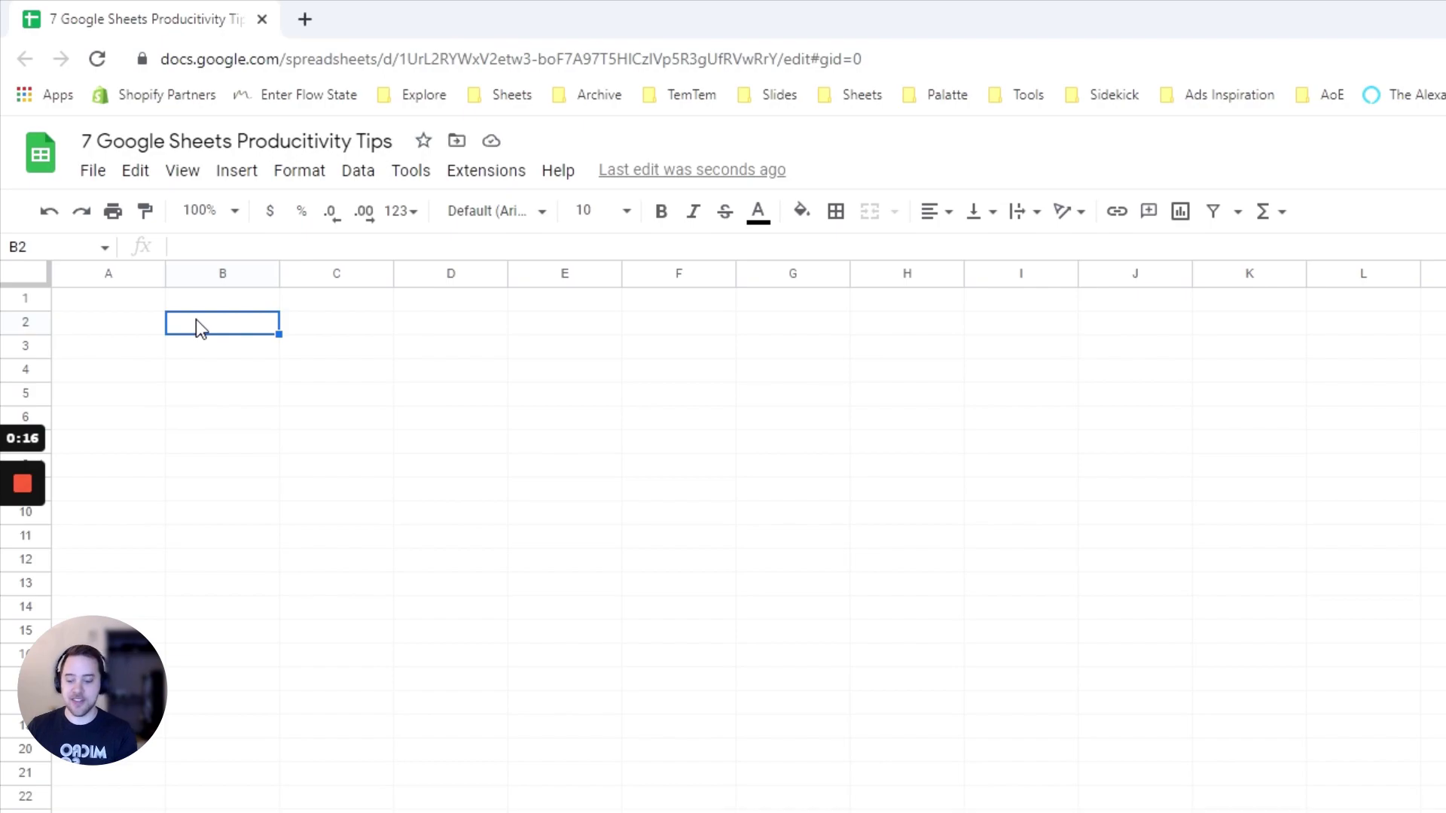
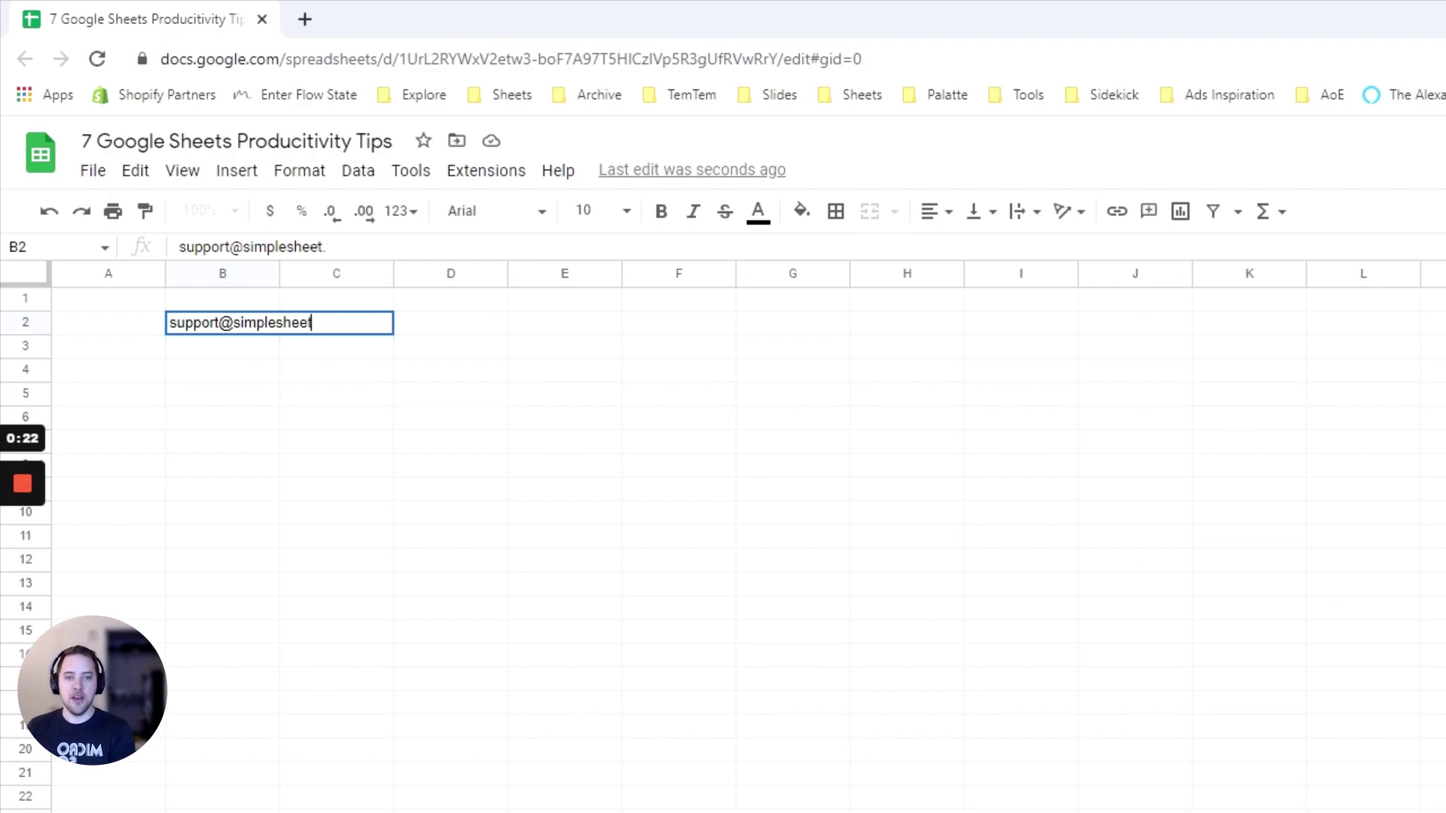
Enter the support e-mail address in cell B2, correcting a mistyped letter
{"action": "key", "text": "Return"}
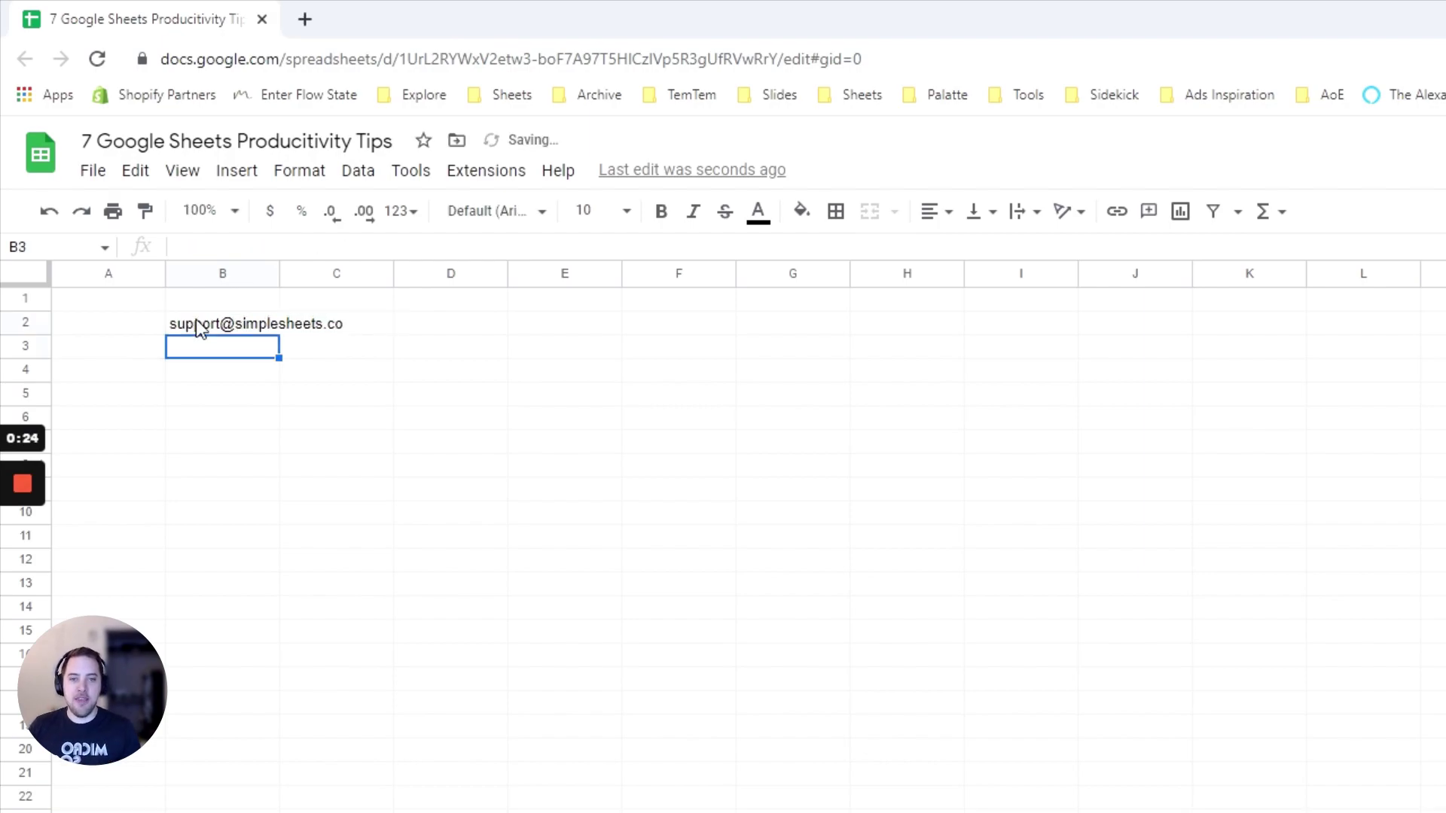
{"action": "mouse_move", "coordinate": [204, 327]}
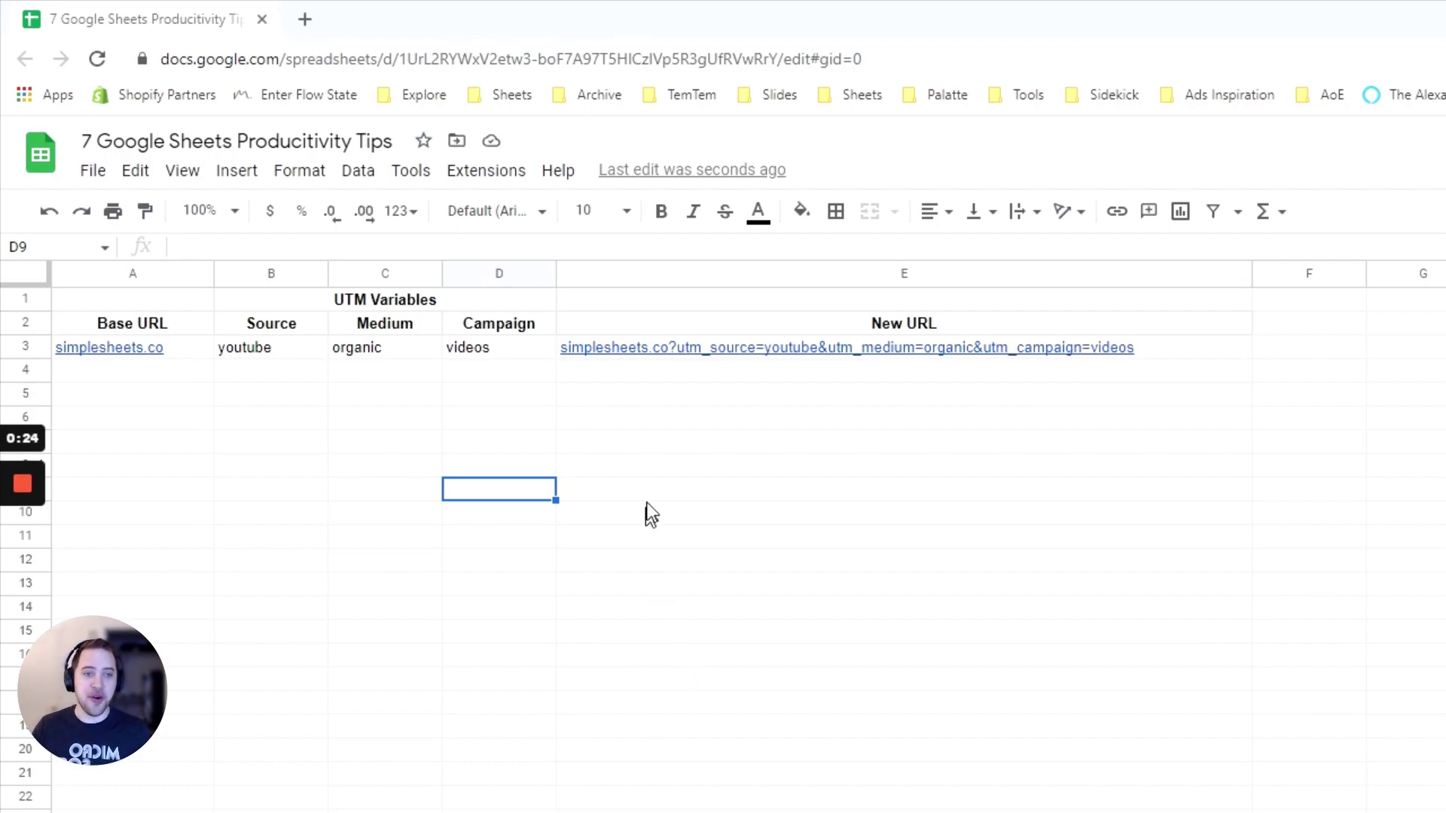
{"action": "left_click", "coordinate": [588, 350]}
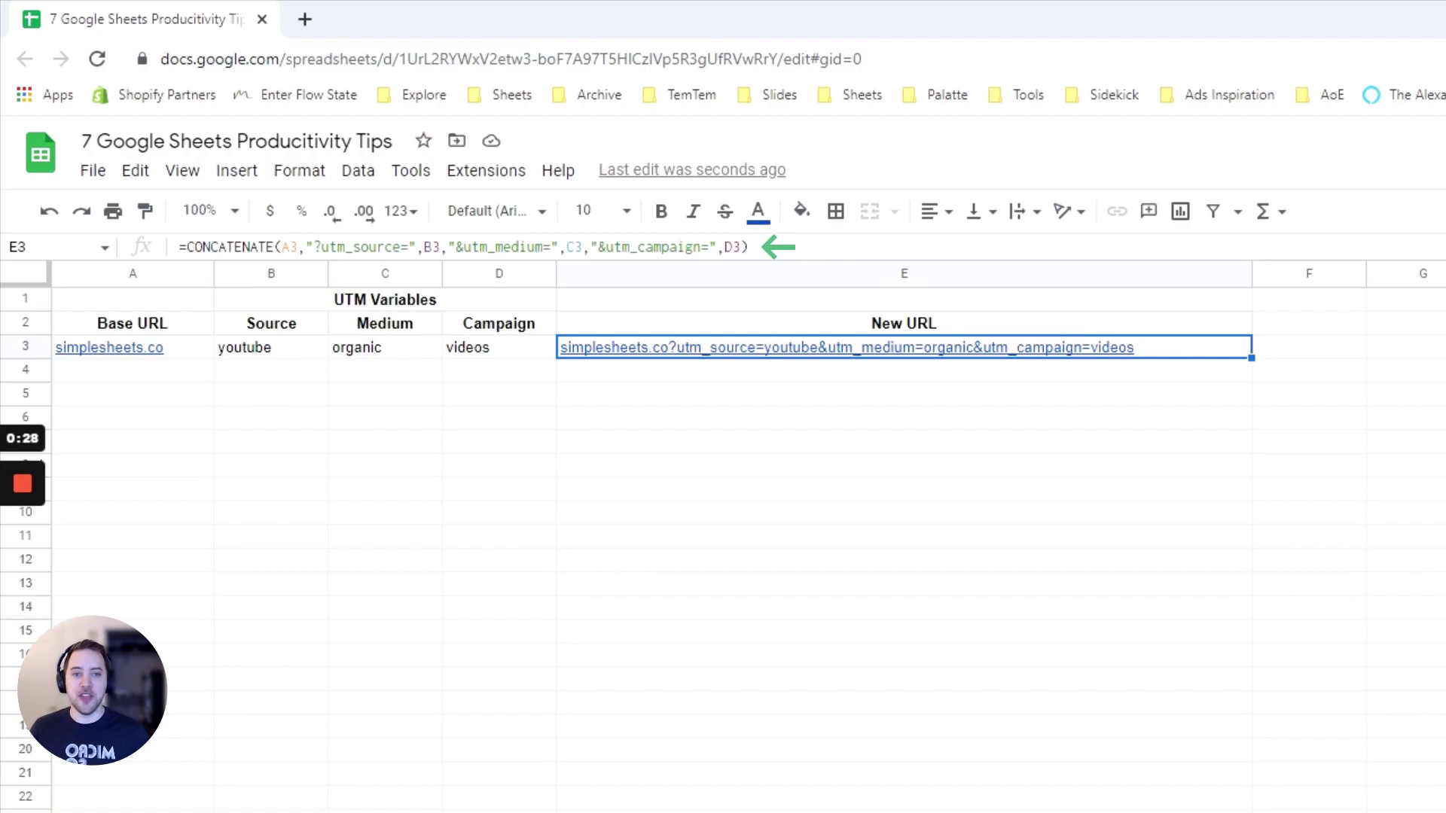
{"action": "key", "text": "F2"}
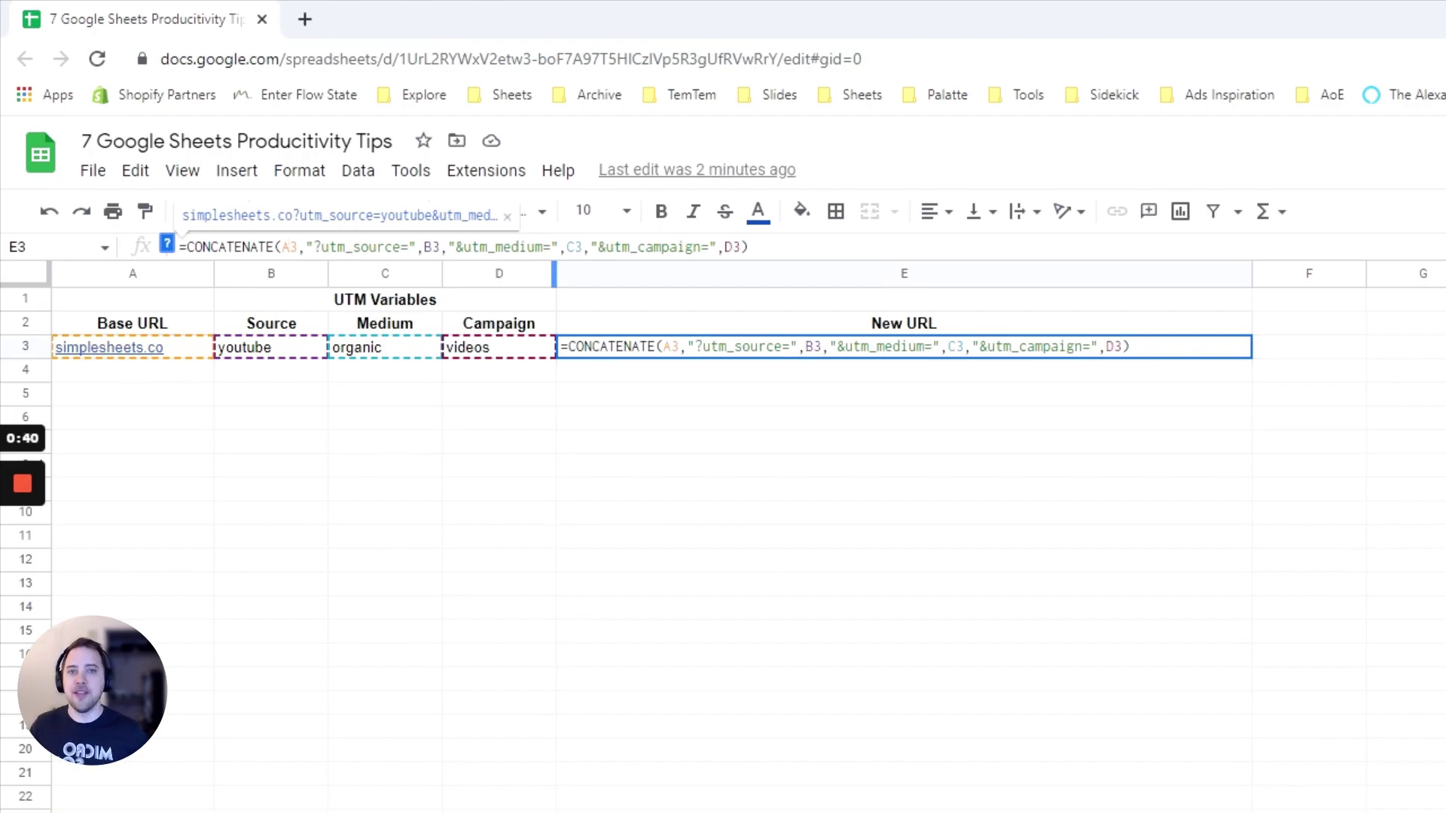
{"action": "left_click_drag", "start_coordinate": [305, 247], "coordinate": [416, 247]}
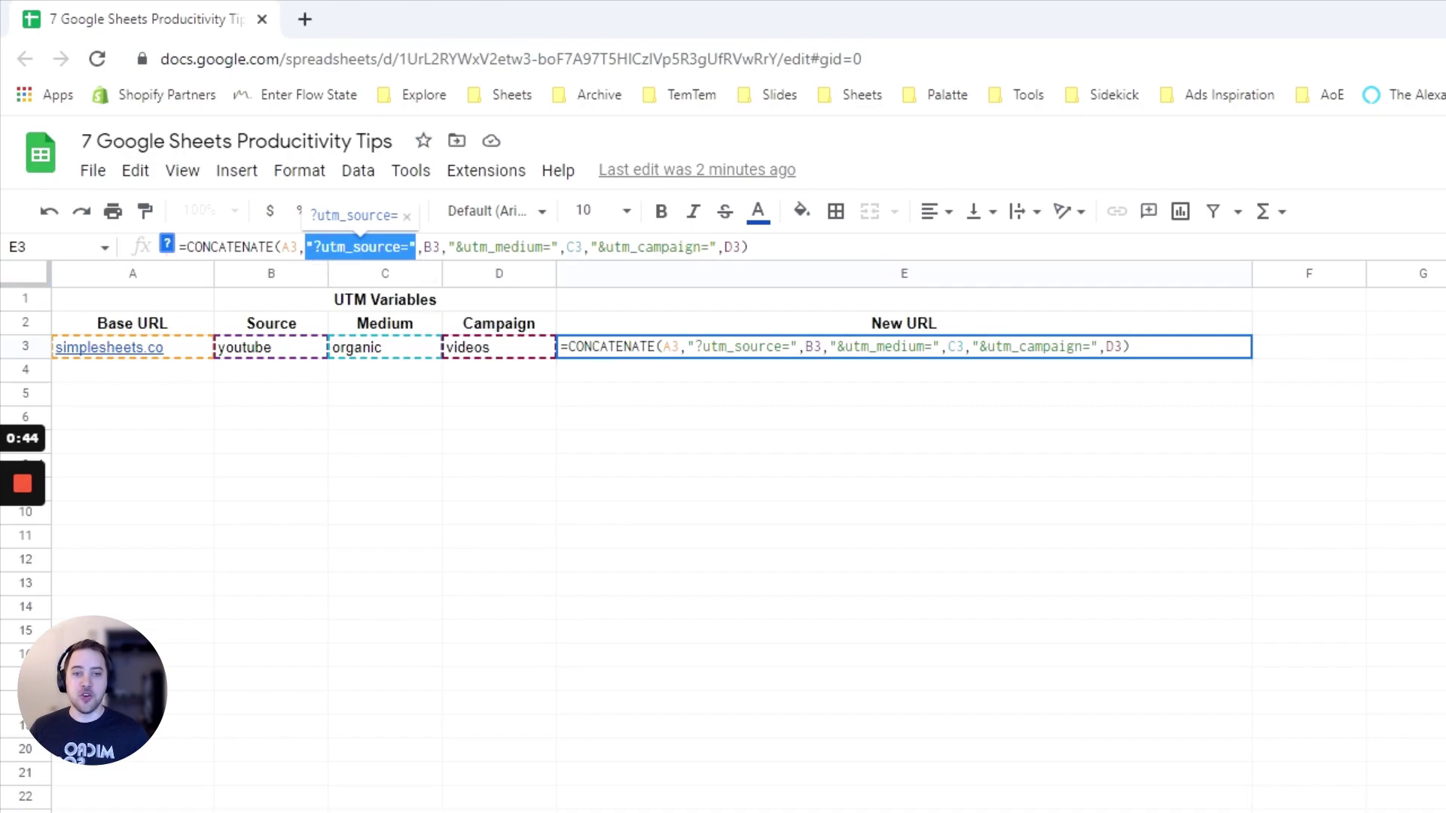
{"action": "left_click", "coordinate": [305, 247]}
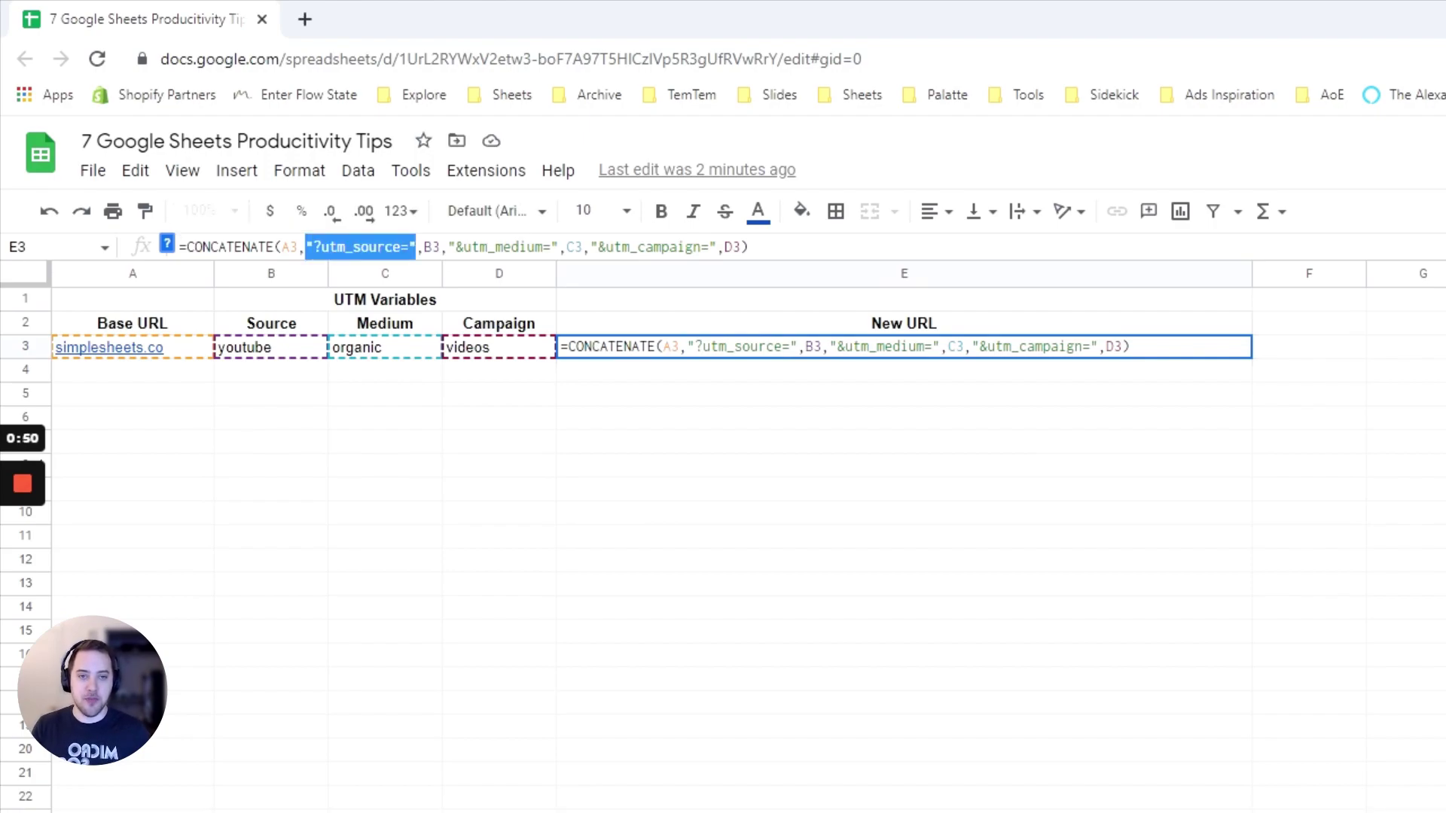
{"action": "key", "text": "Delete"}
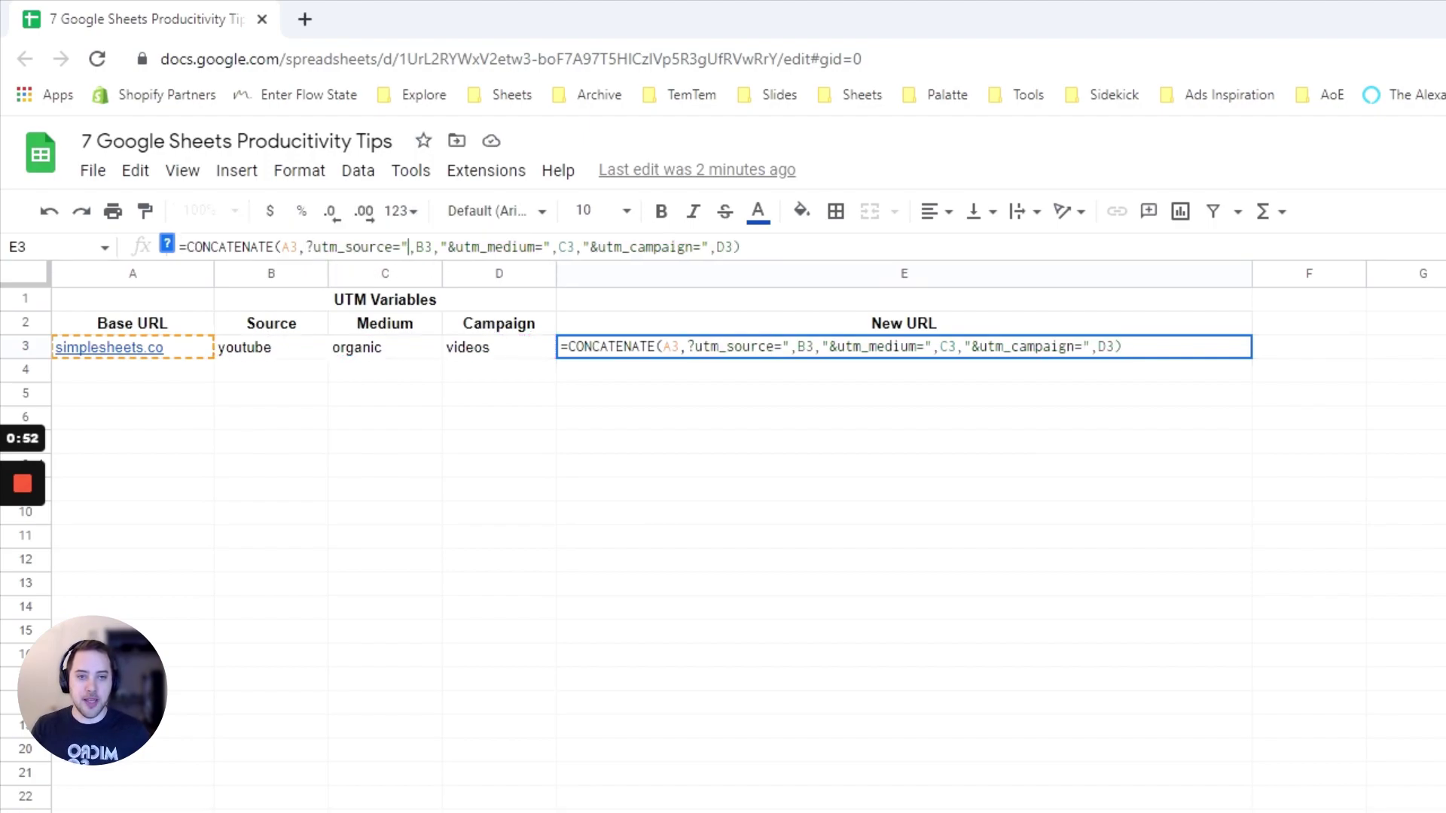
{"action": "key", "text": "Return"}
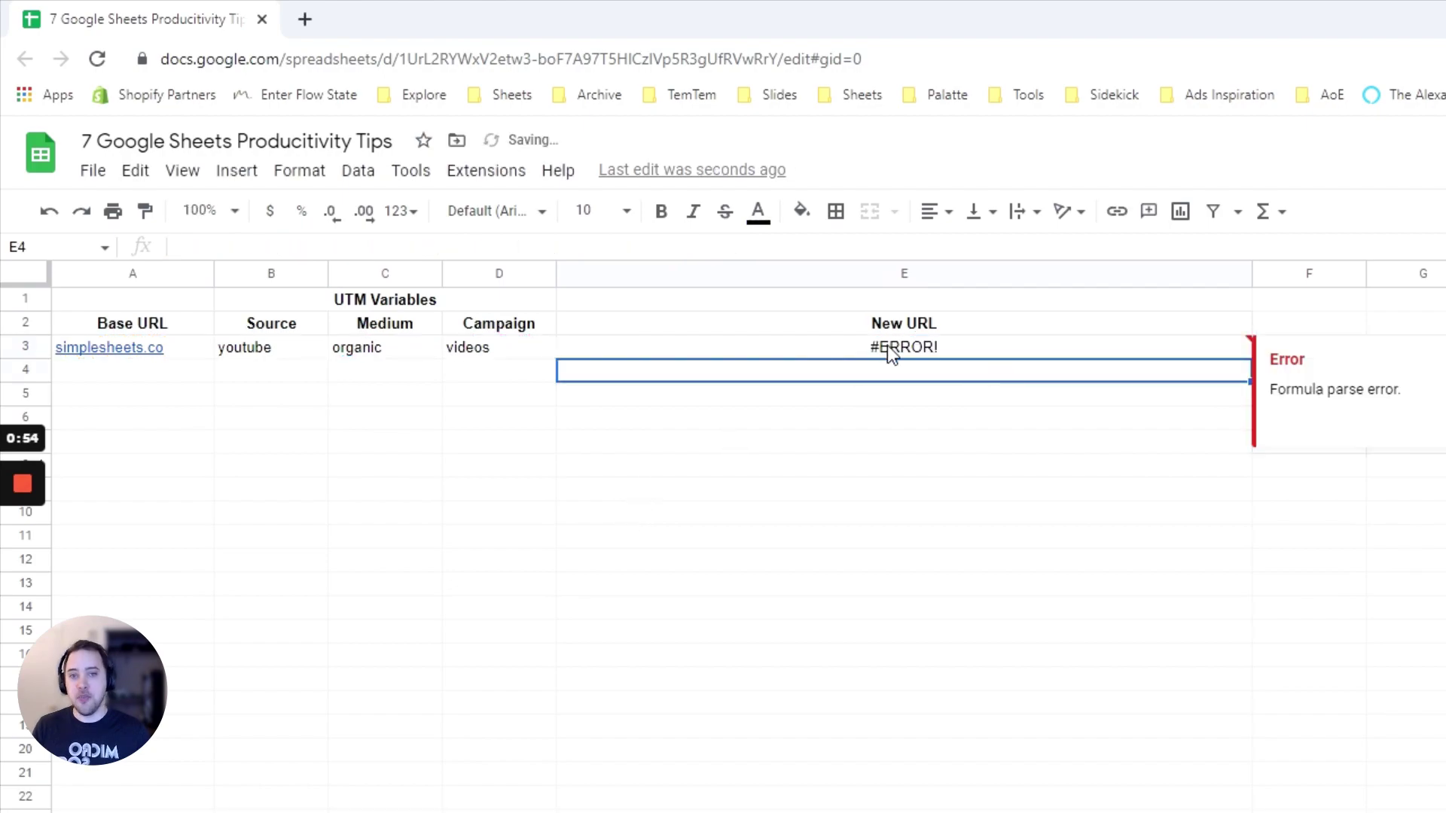
{"action": "left_click", "coordinate": [887, 344]}
{"action": "left_click", "coordinate": [307, 247]}
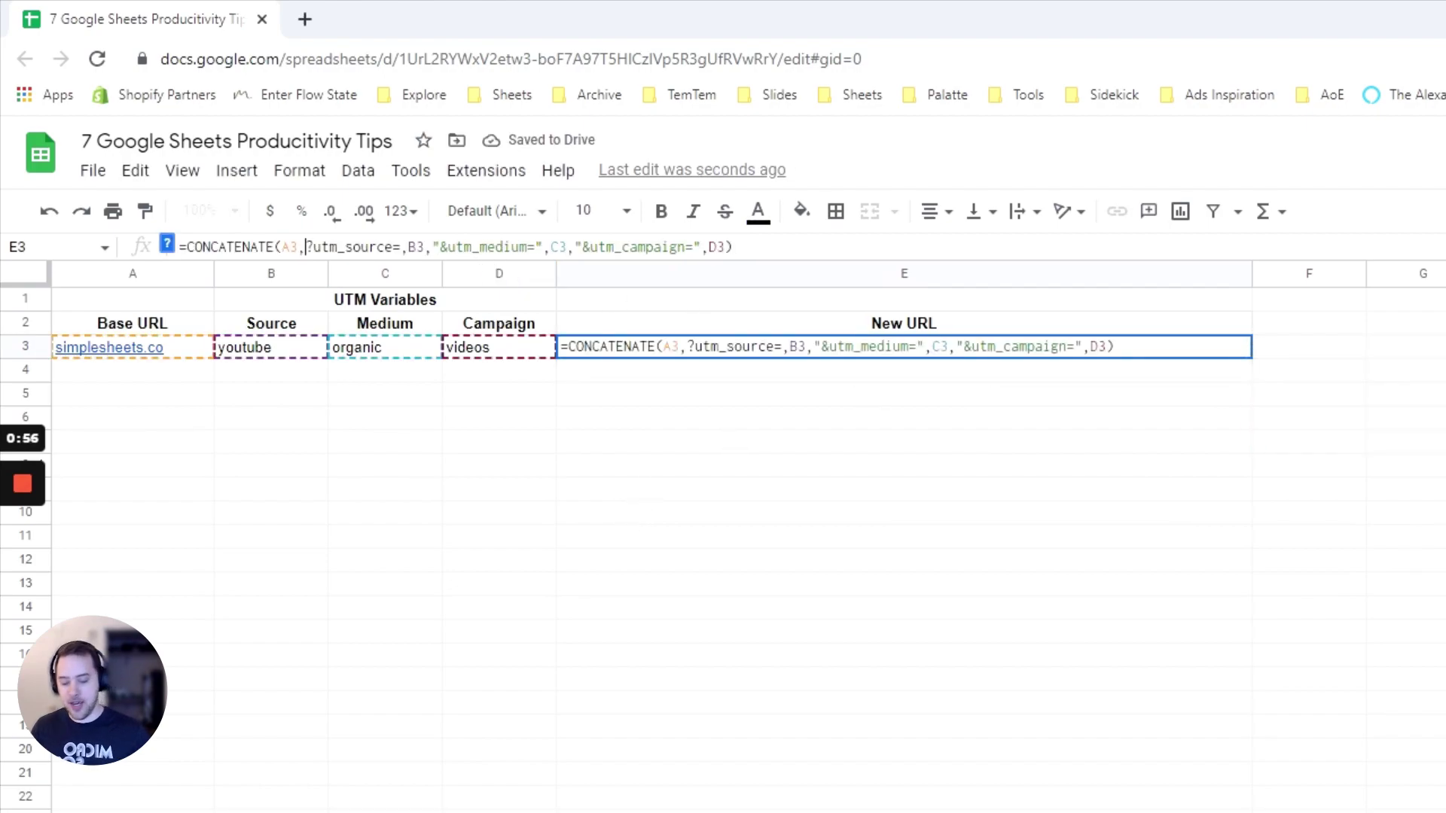
{"action": "type", "text": "\","}
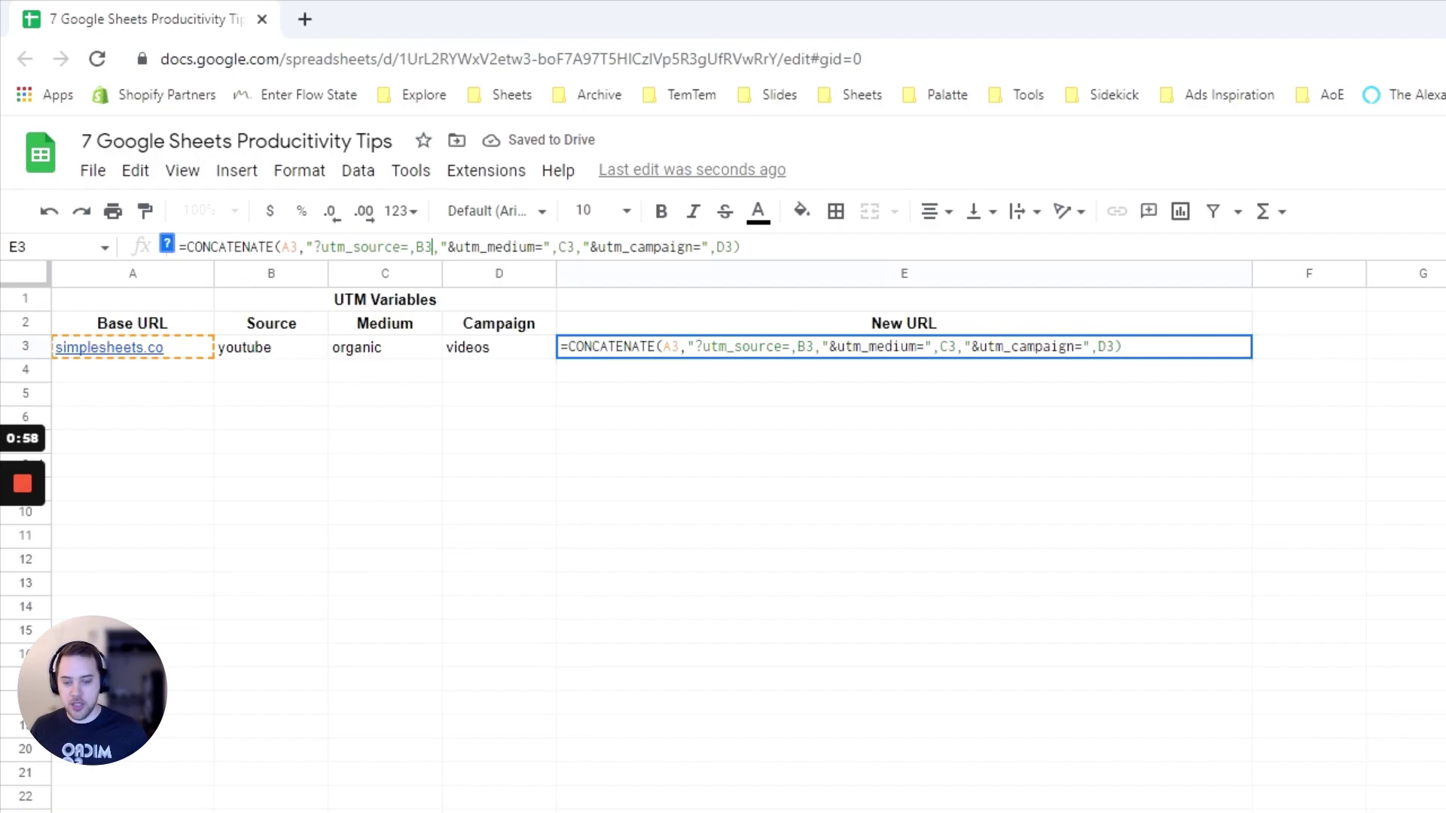
{"action": "type", "text": "\""}
{"action": "key", "text": "Return"}
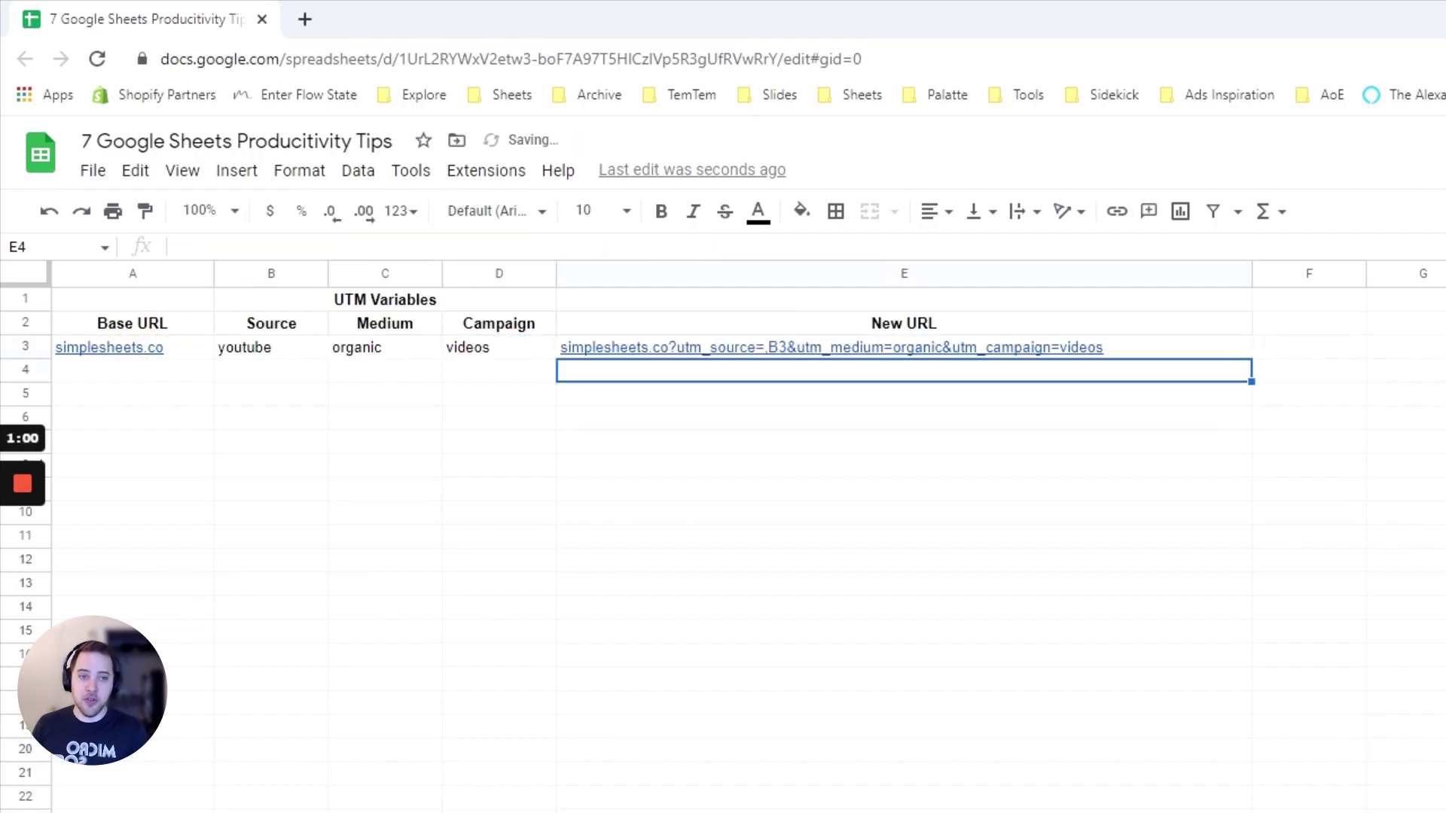
{"action": "left_click", "coordinate": [719, 344]}
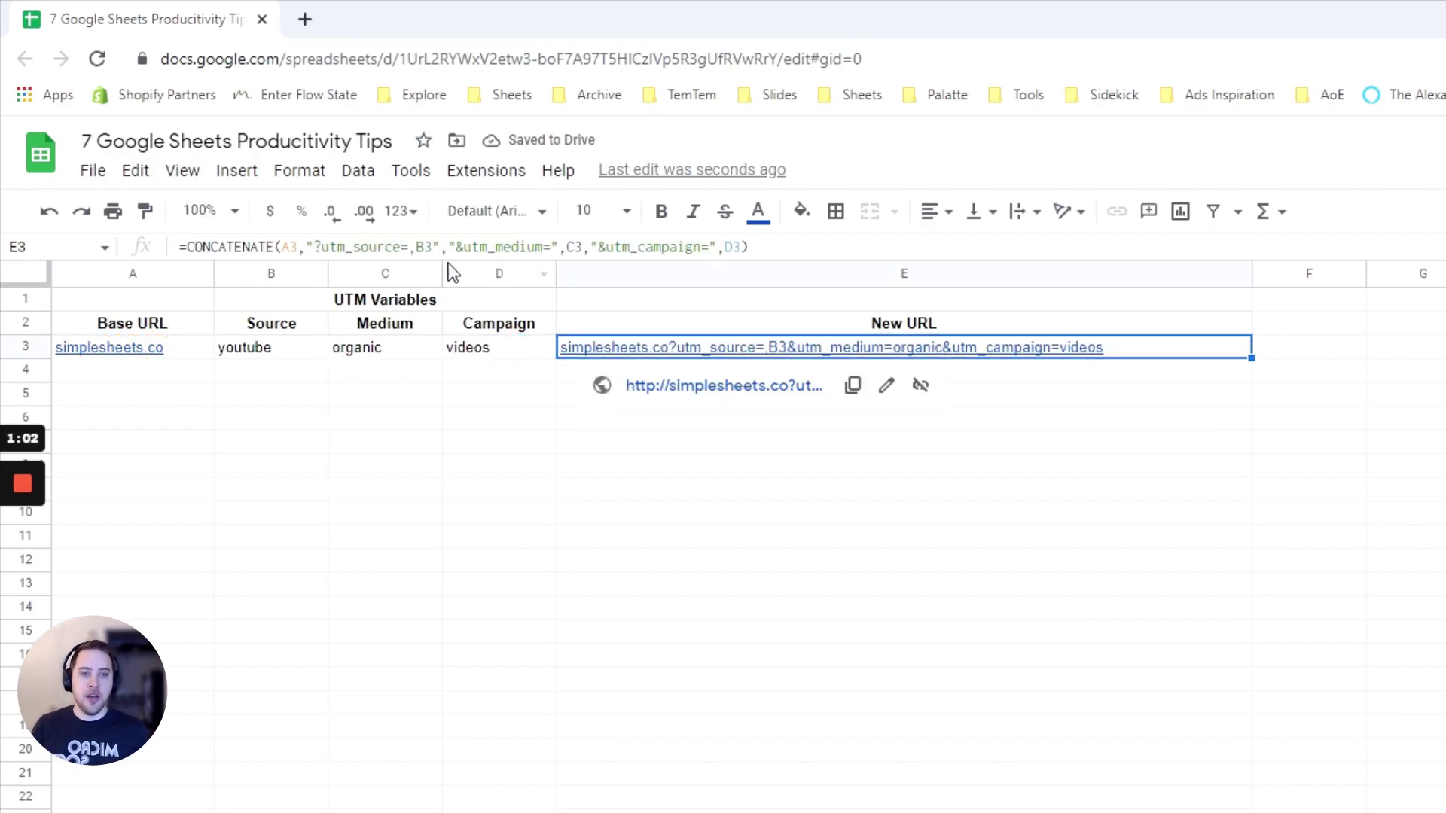
{"action": "left_click", "coordinate": [444, 249]}
{"action": "key", "text": "BackSpace"}
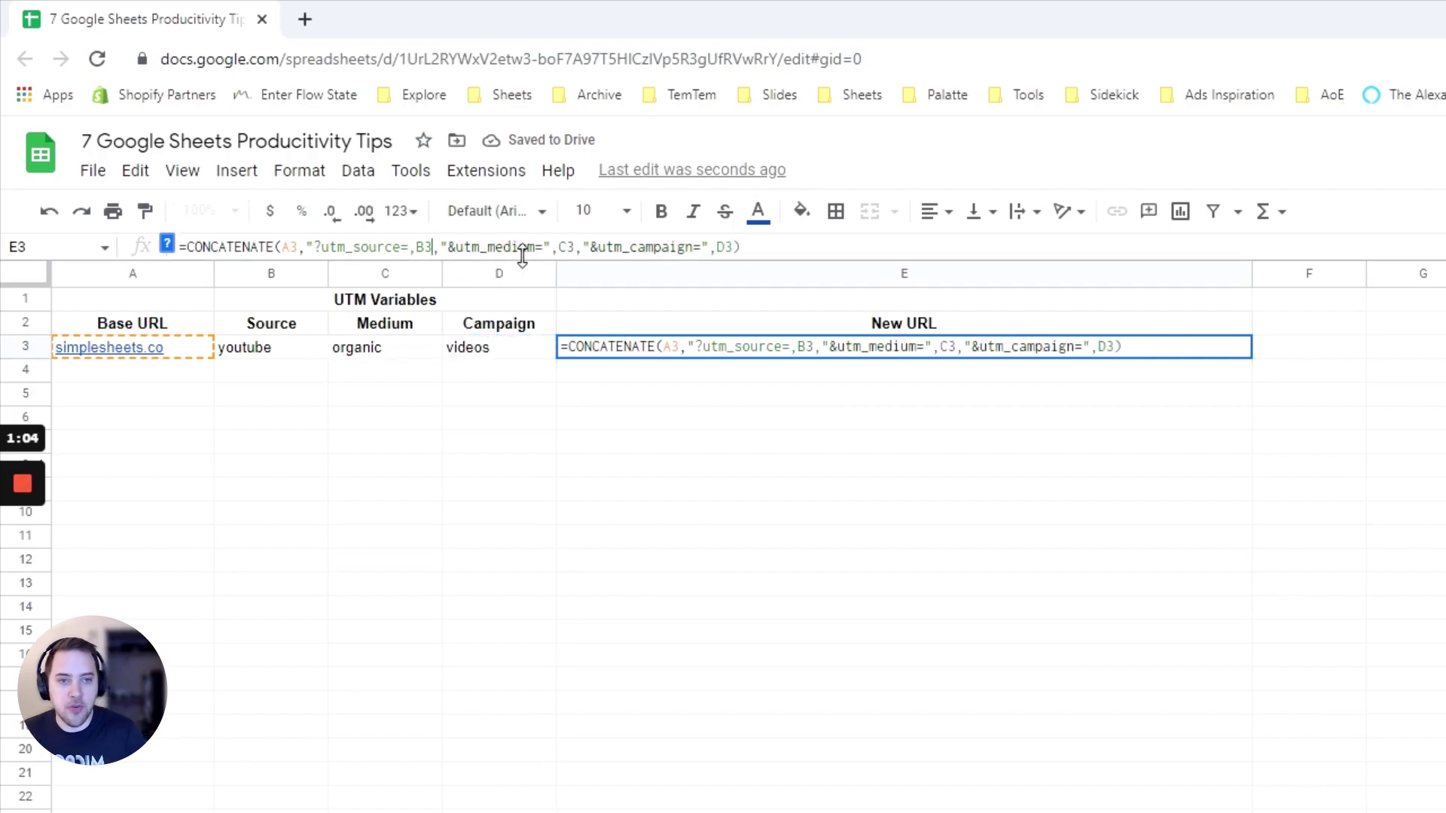
{"action": "type", "text": "\""}
{"action": "key", "text": "Return"}
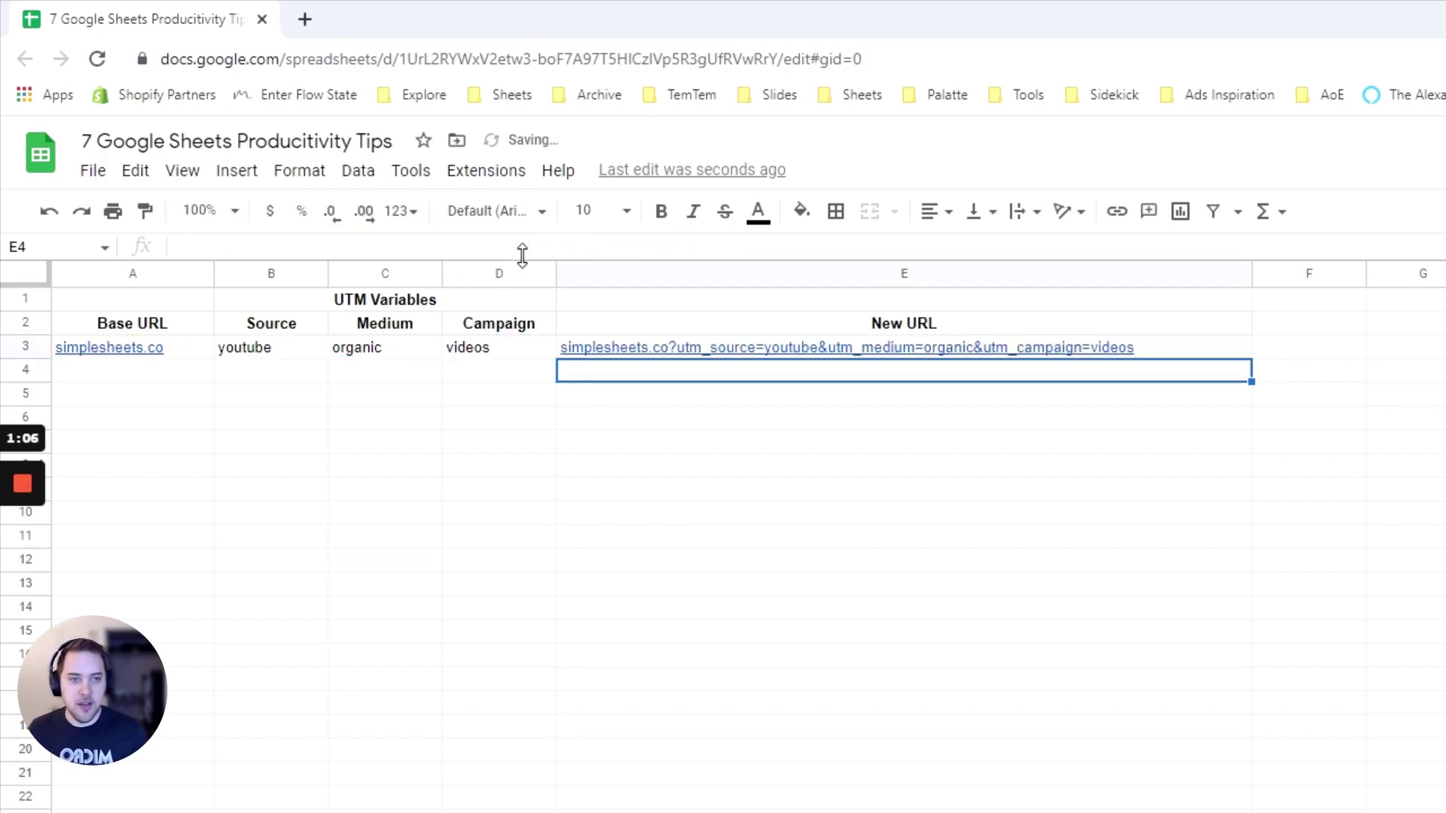
{"action": "left_click", "coordinate": [663, 352]}
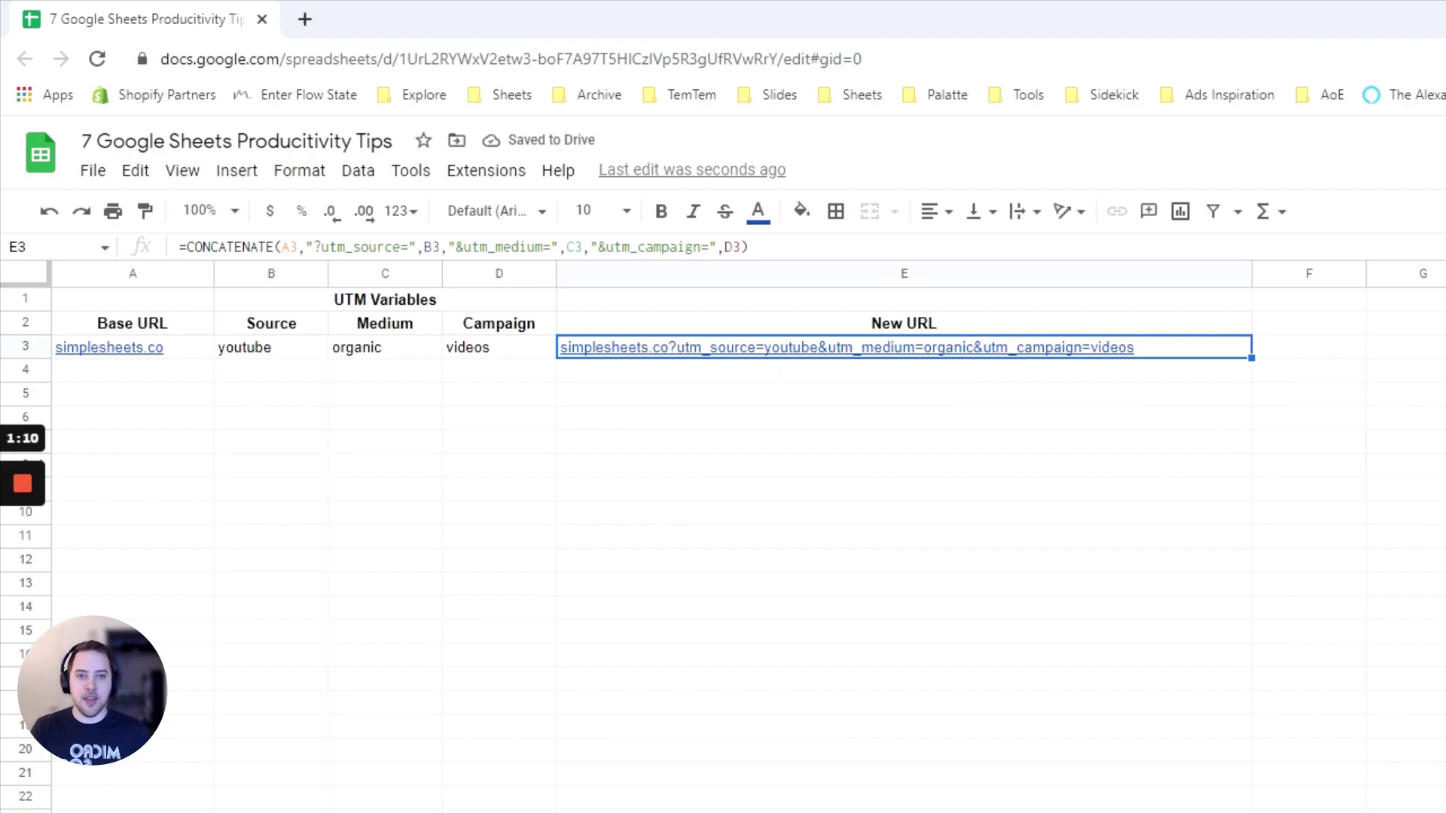
{"action": "key", "text": "Return"}
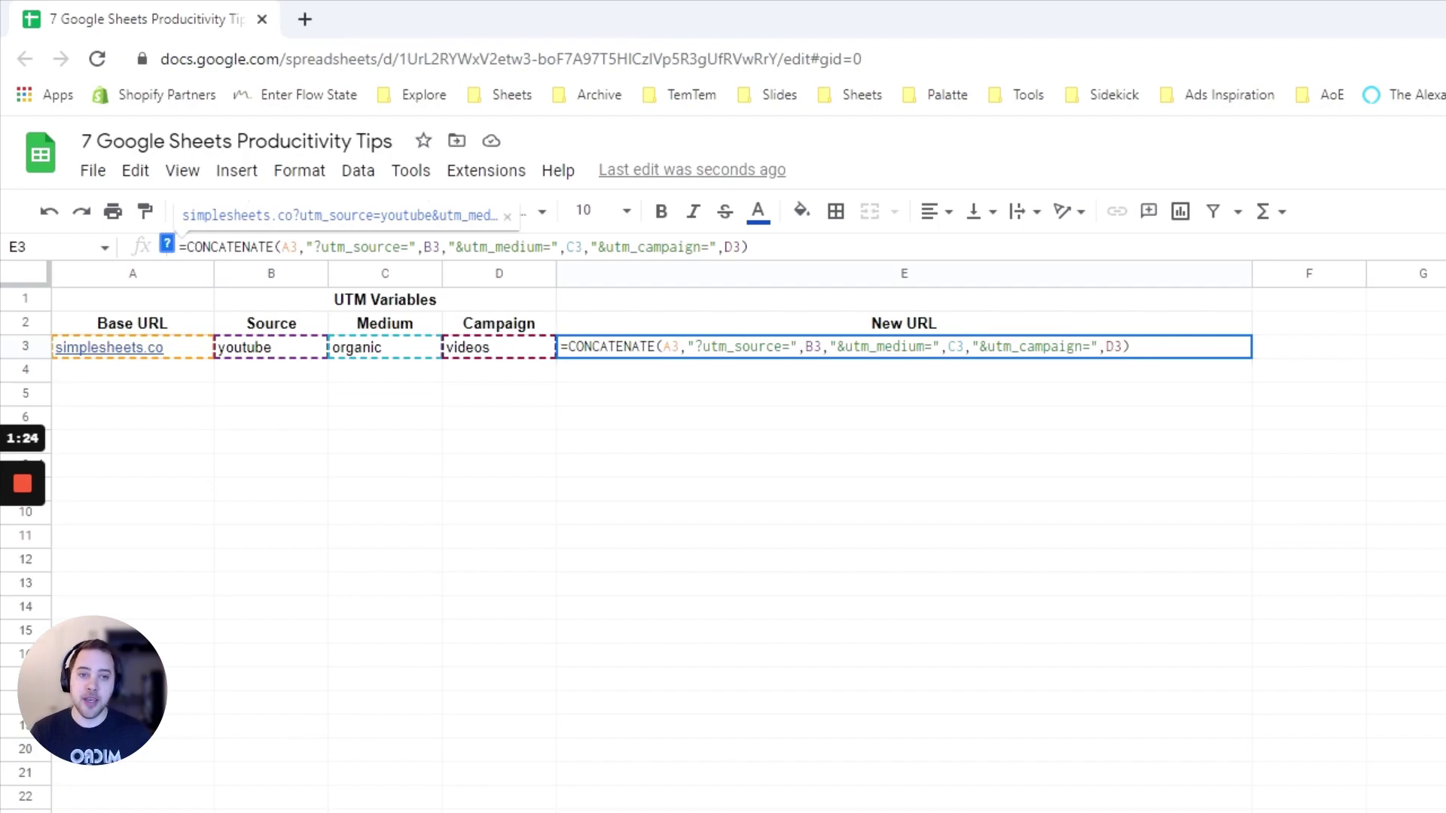
{"action": "left_click_drag", "start_coordinate": [321, 247], "coordinate": [400, 247]}
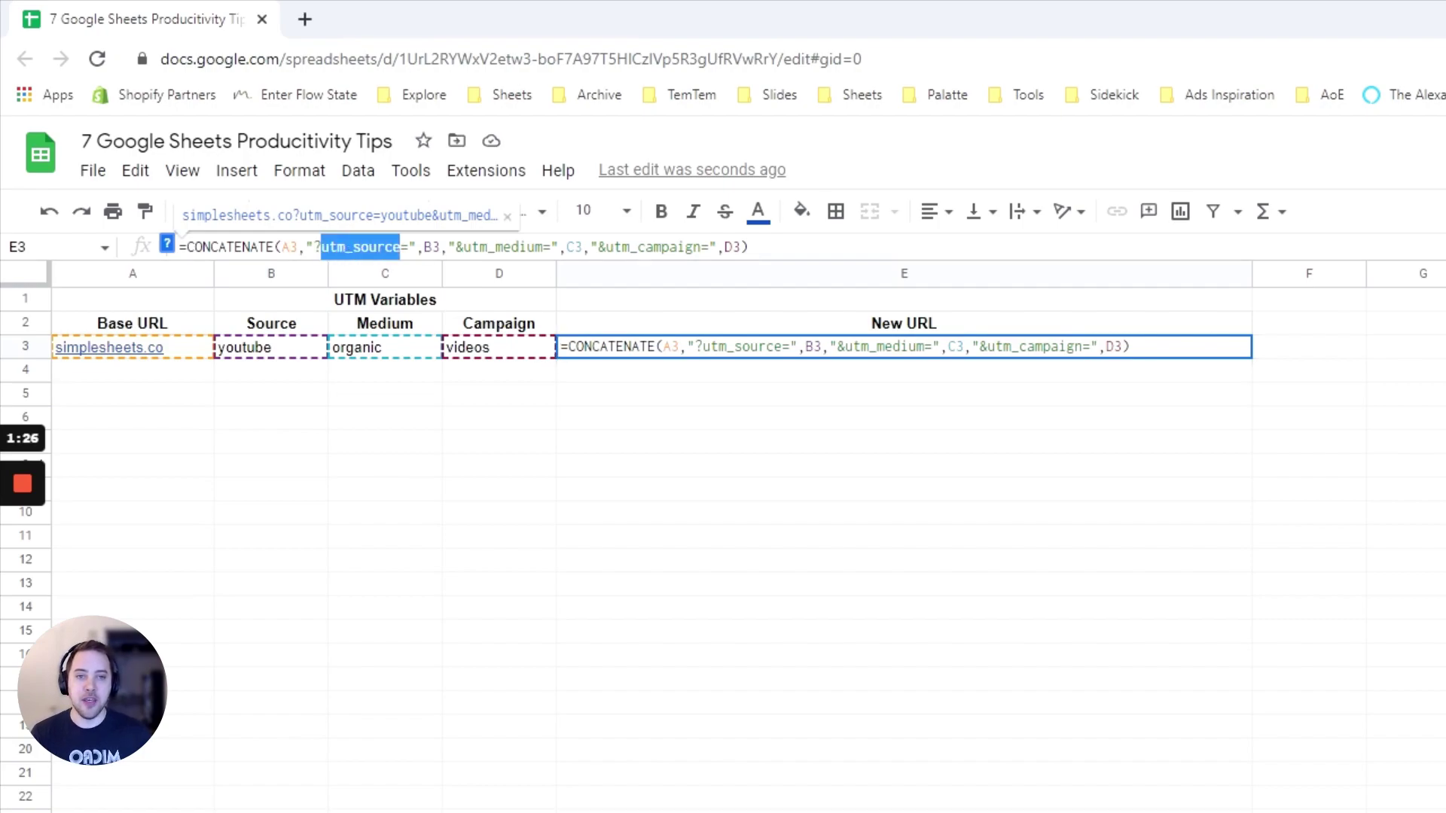
{"action": "key", "text": "Left"}
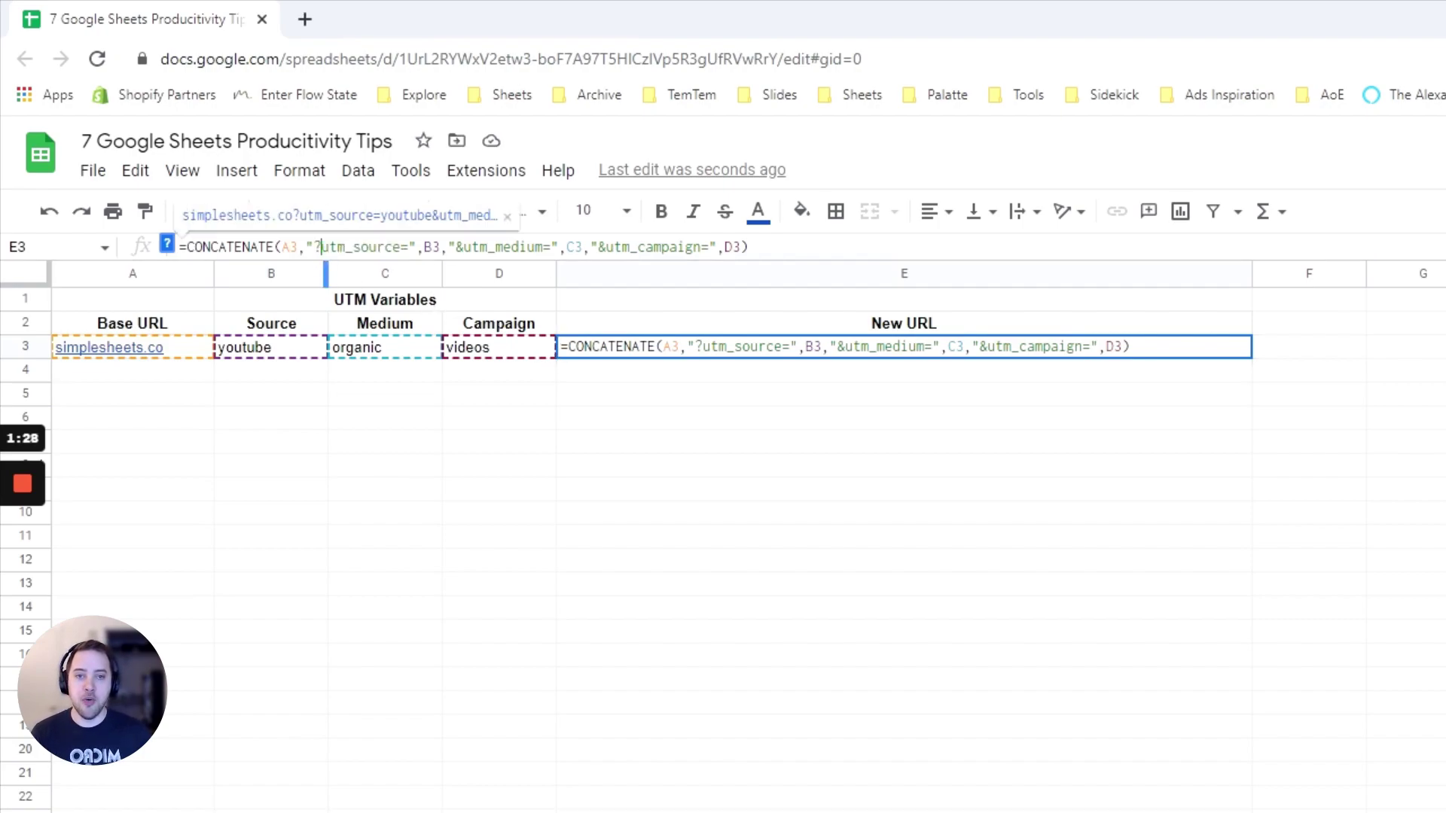
{"action": "key", "text": "shift+Left"}
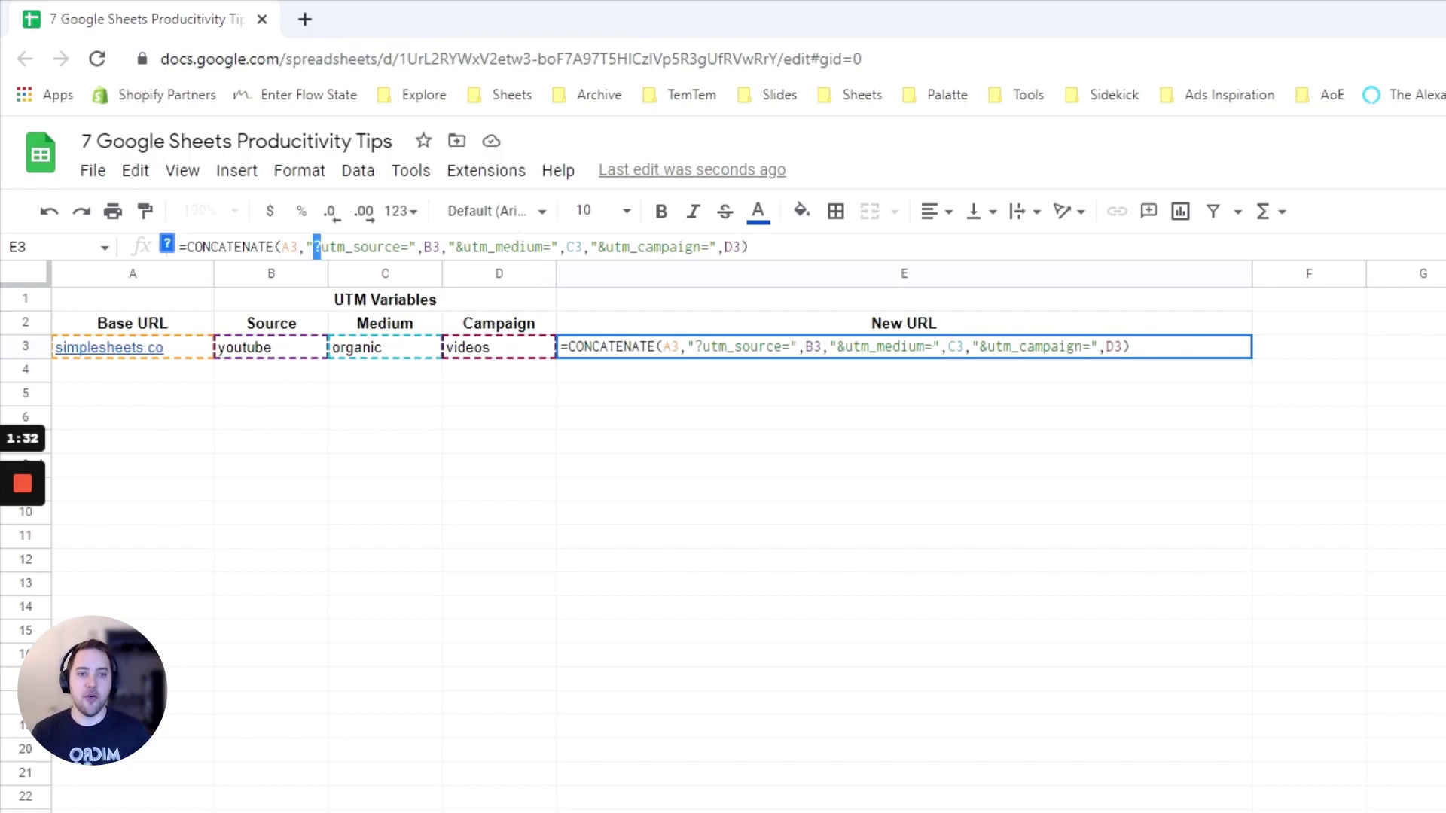
{"action": "left_click", "coordinate": [456, 246]}
{"action": "key", "text": "Right"}
{"action": "key", "text": "shift+Left"}
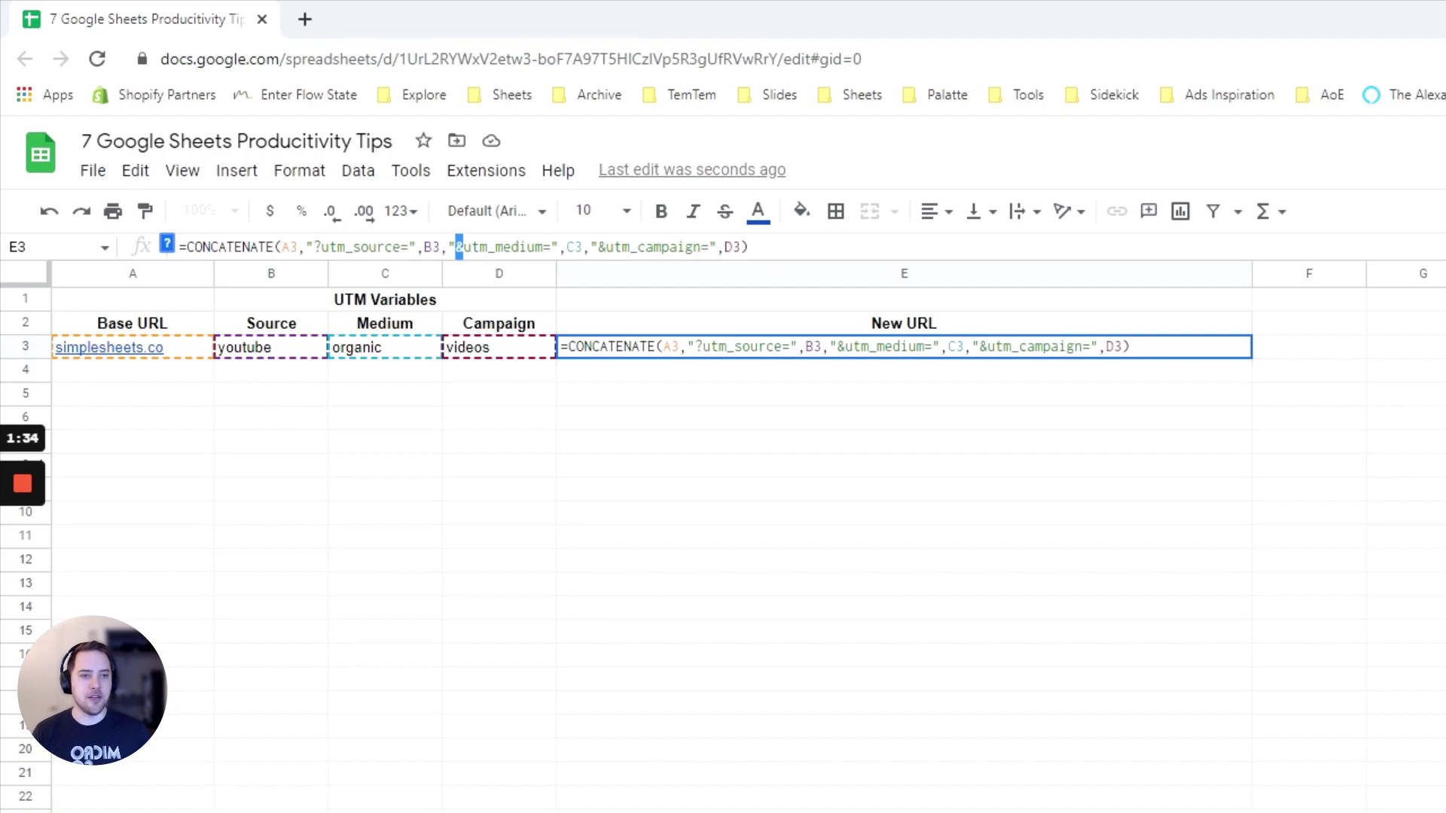
{"action": "left_click_drag", "start_coordinate": [606, 247], "coordinate": [597, 246]}
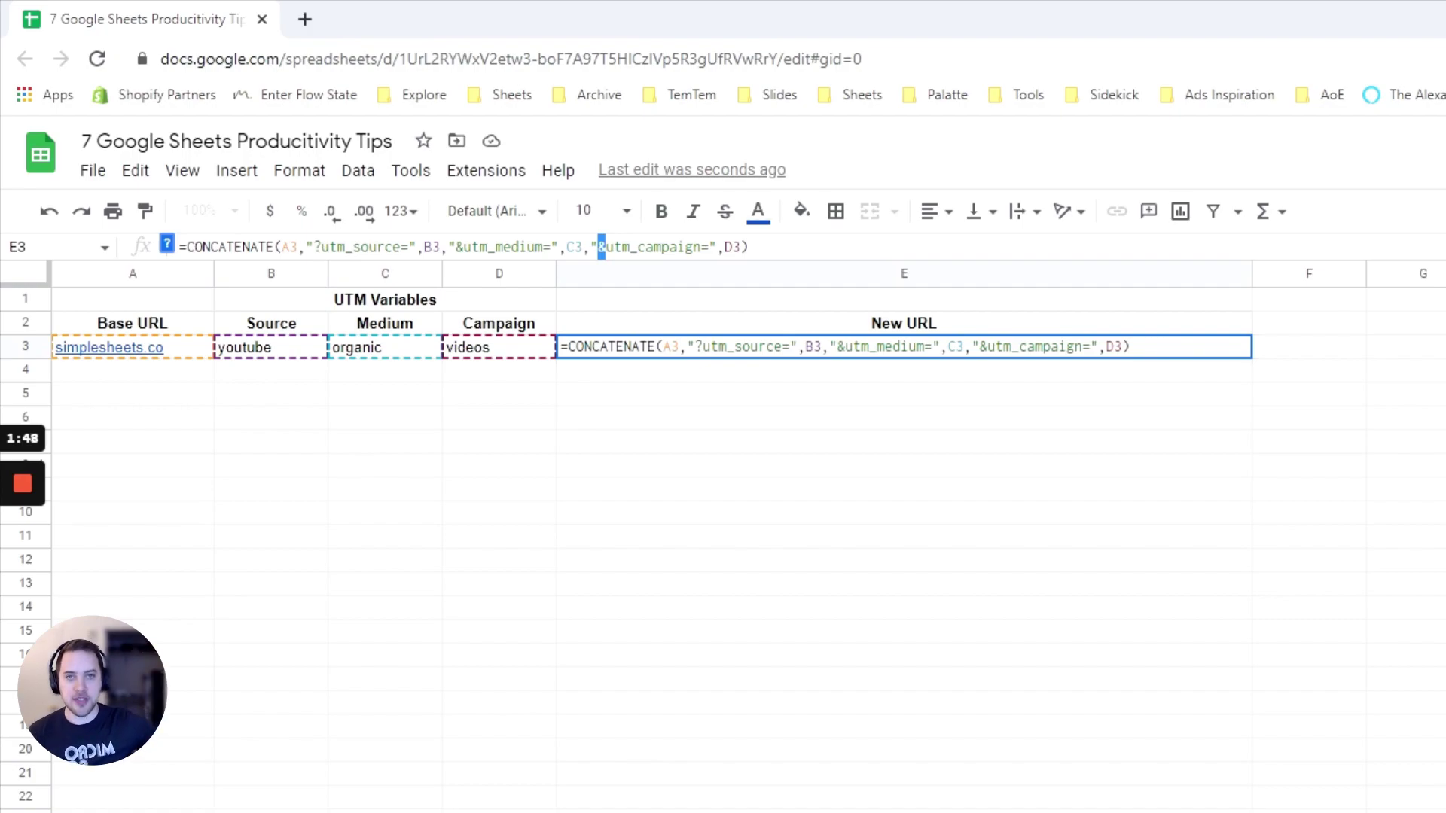
{"action": "left_click", "coordinate": [583, 419]}
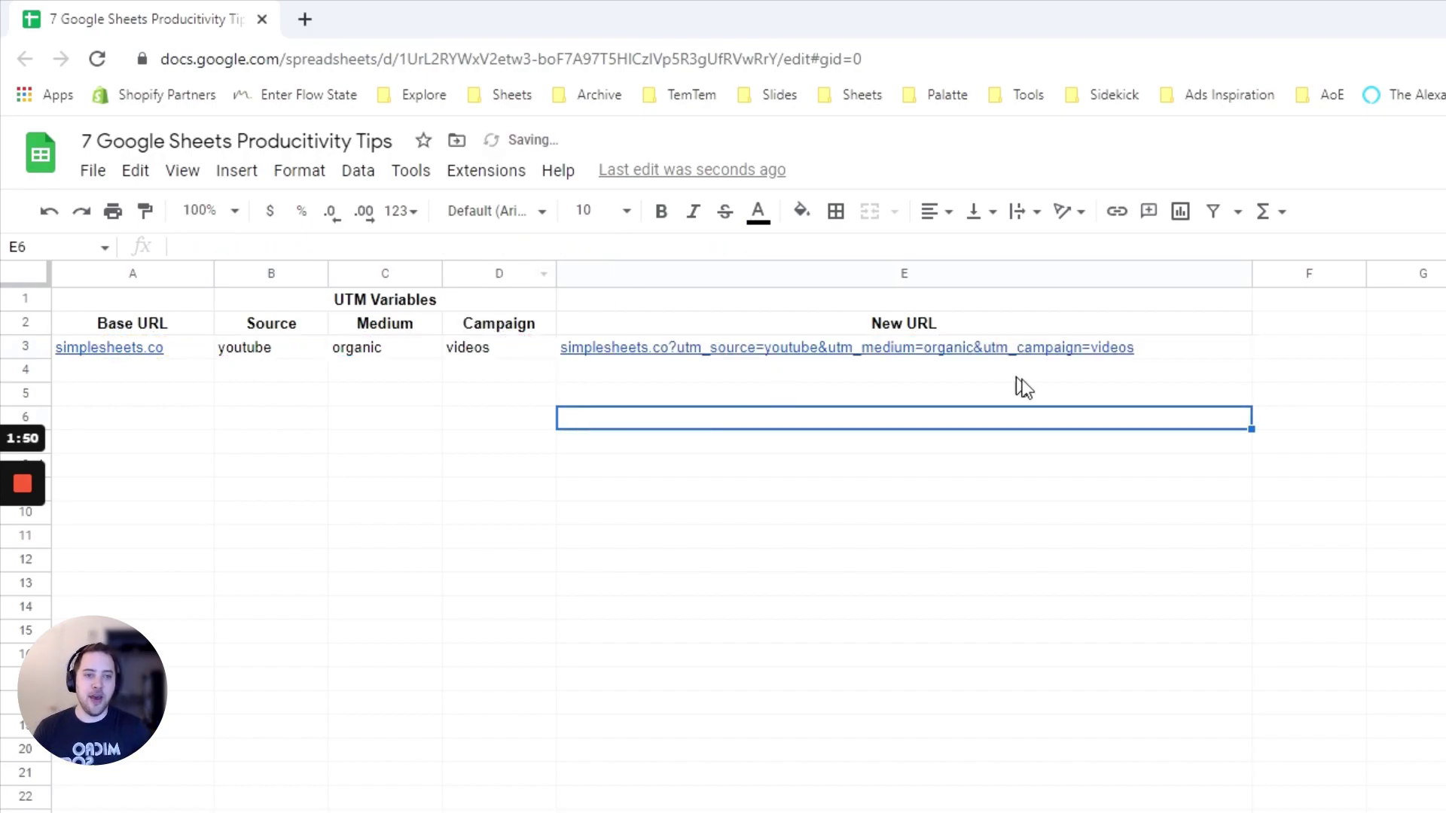
Fill row 4 with the simplesheets base URL, youtube, organic and campaign video_2
{"action": "left_click", "coordinate": [155, 373]}
{"action": "type", "text": "simp"}
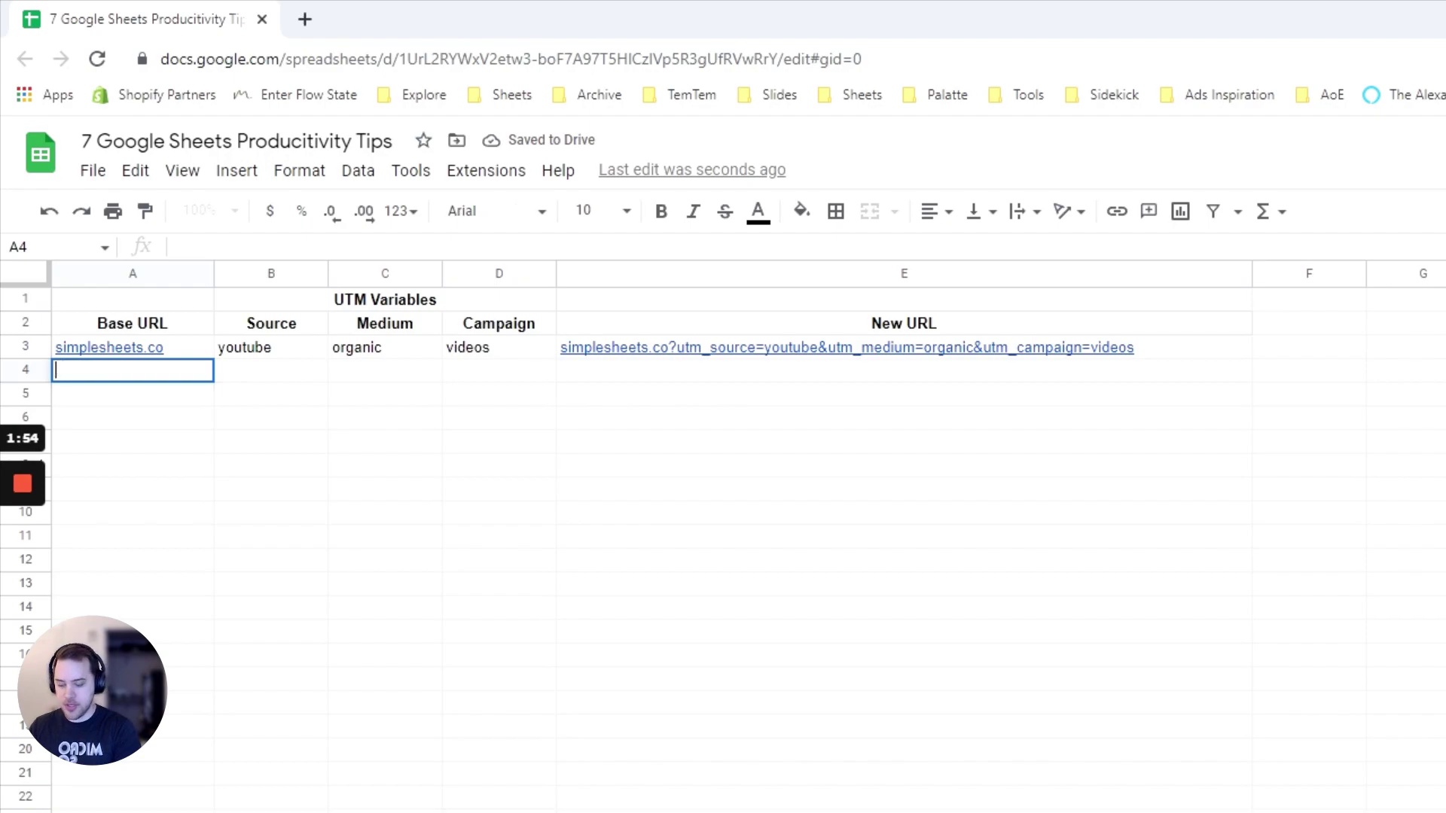
{"action": "key", "text": "Tab"}
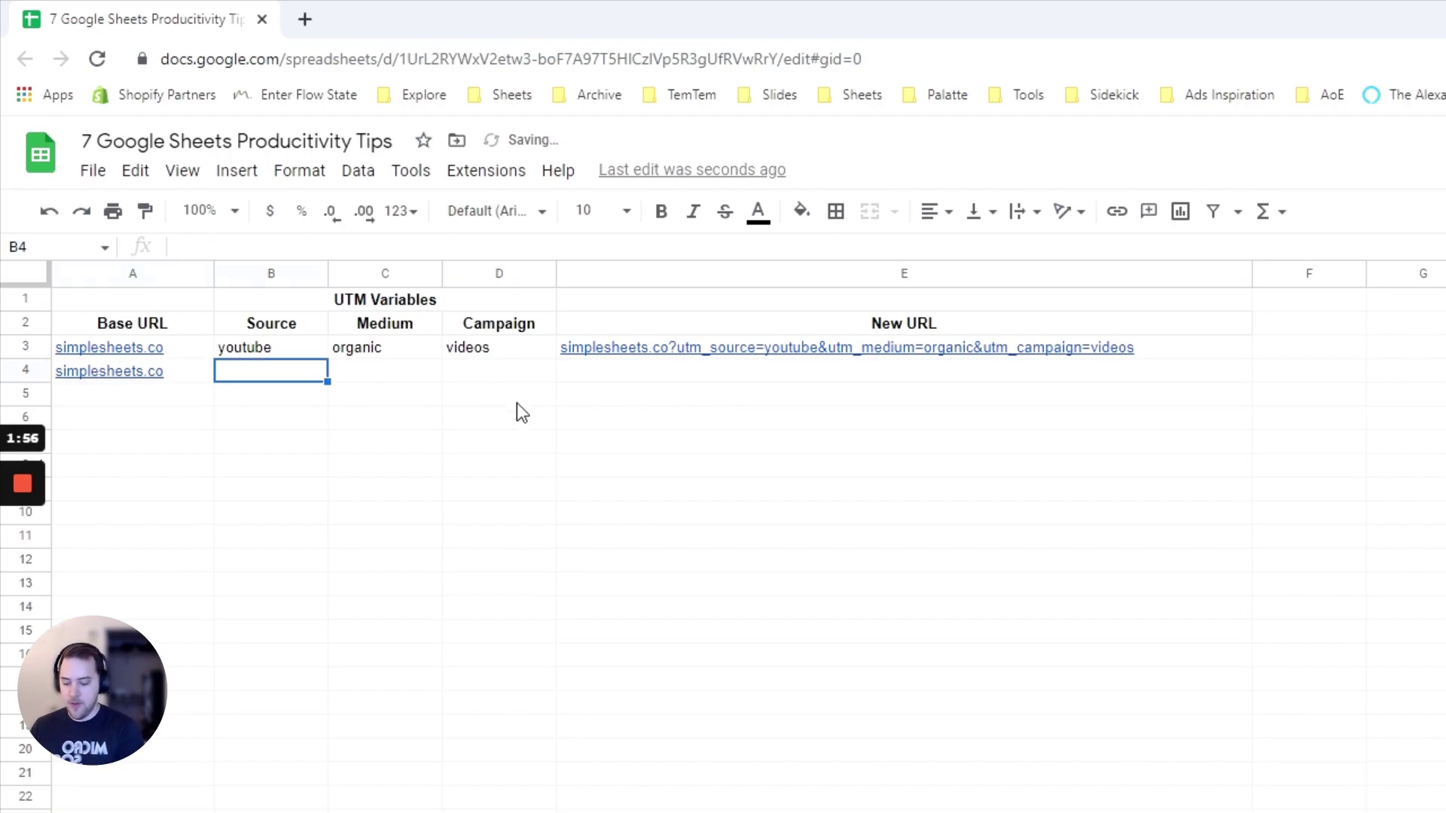
{"action": "type", "text": "youtube"}
{"action": "key", "text": "Tab"}
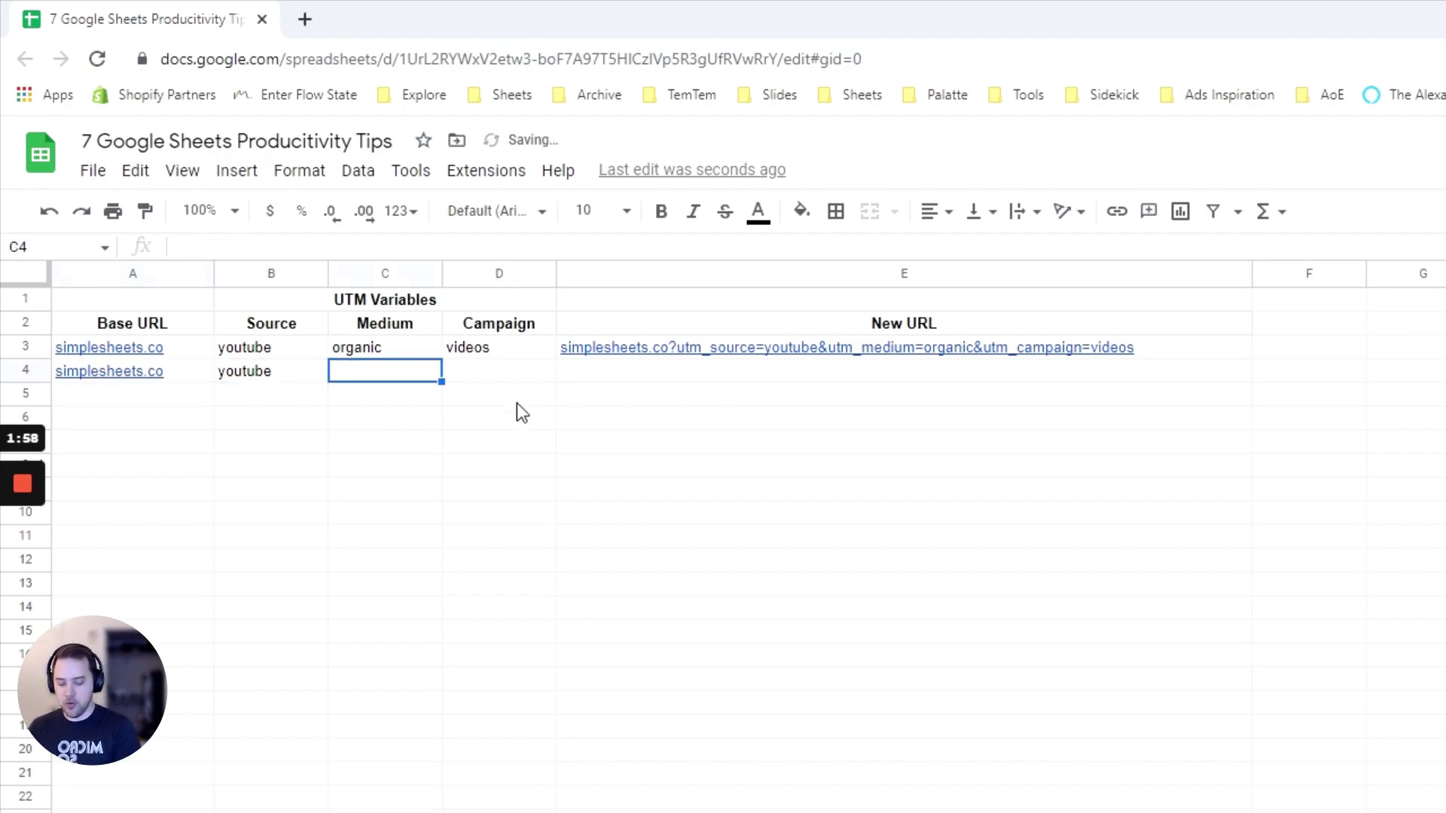
{"action": "type", "text": "organic"}
{"action": "key", "text": "Tab"}
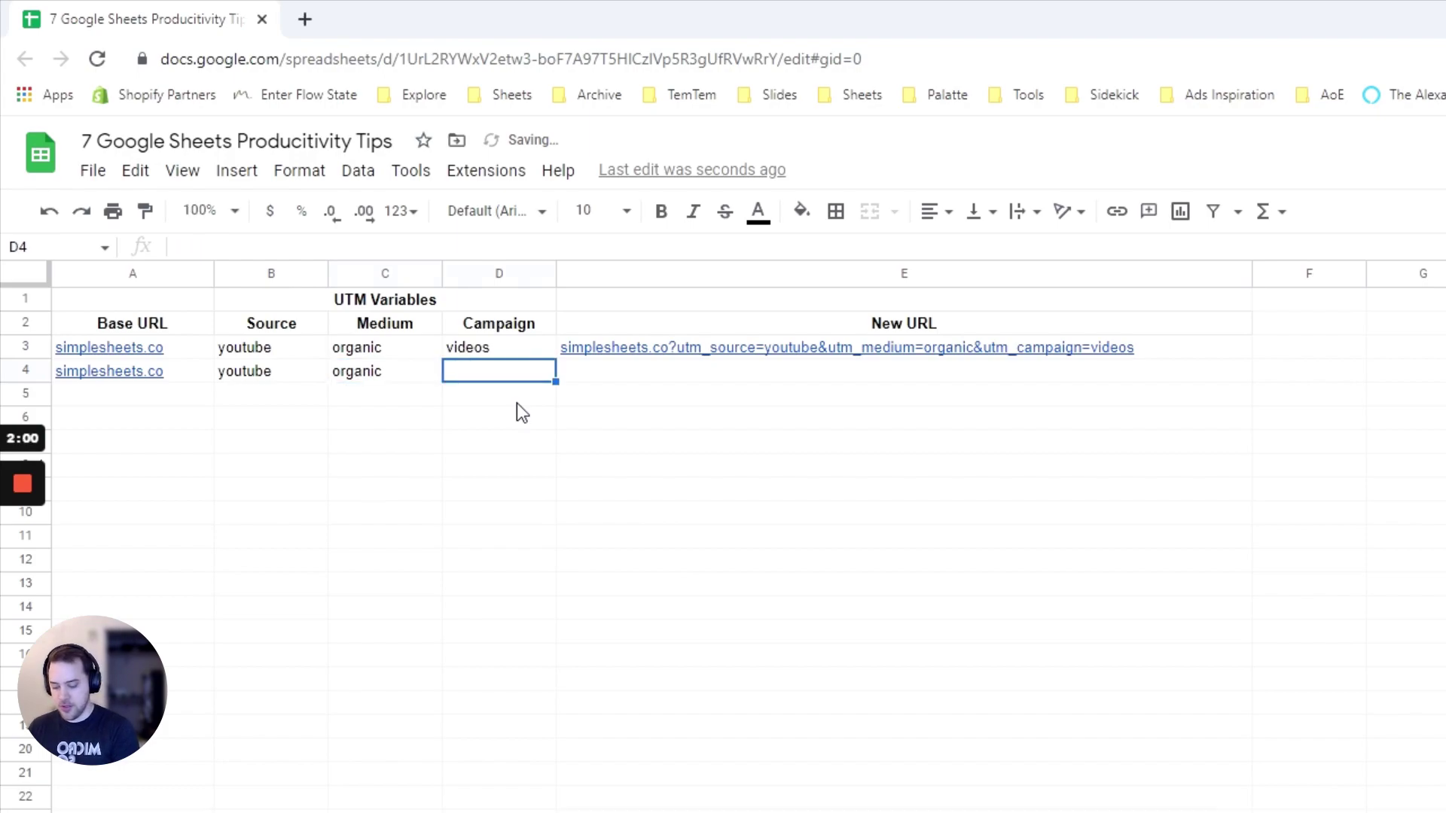
{"action": "type", "text": "video_2"}
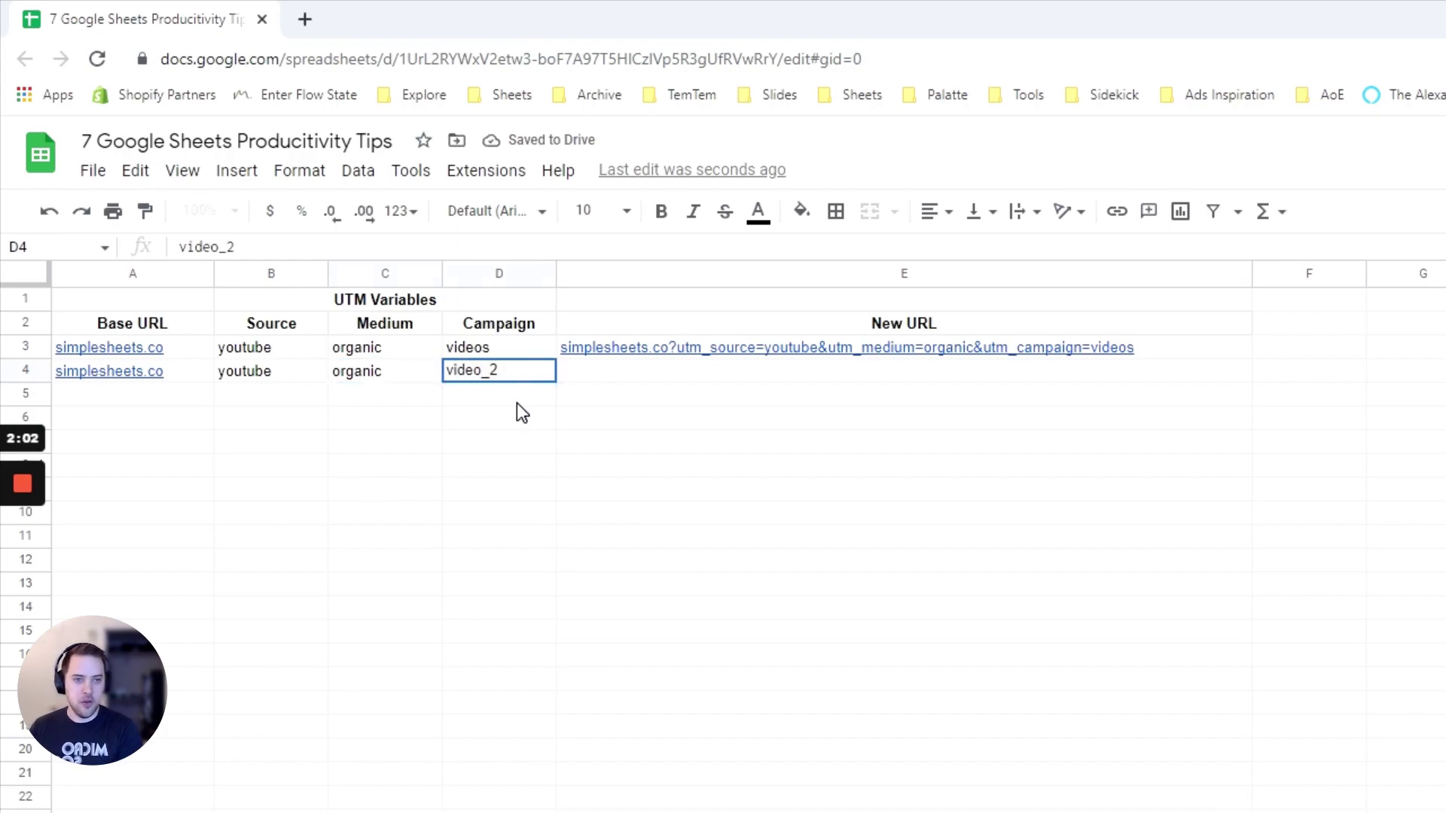
{"action": "key", "text": "Return"}
Copy the E3 URL formula down to E4 to build the video_2 tagged link
{"action": "left_click", "coordinate": [1178, 346]}
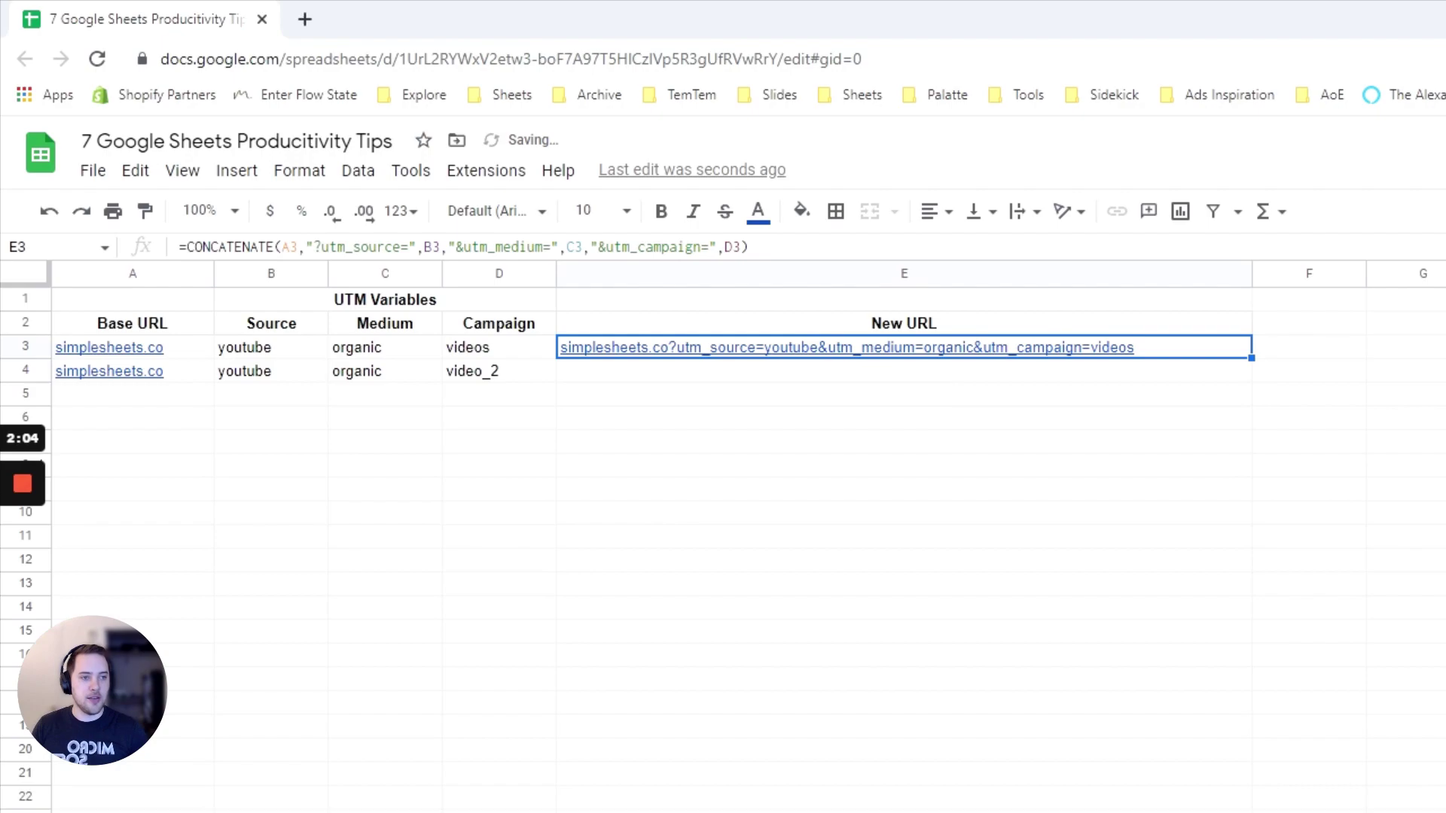
{"action": "left_click_drag", "start_coordinate": [1251, 358], "coordinate": [1251, 380]}
{"action": "left_click", "coordinate": [1214, 388]}
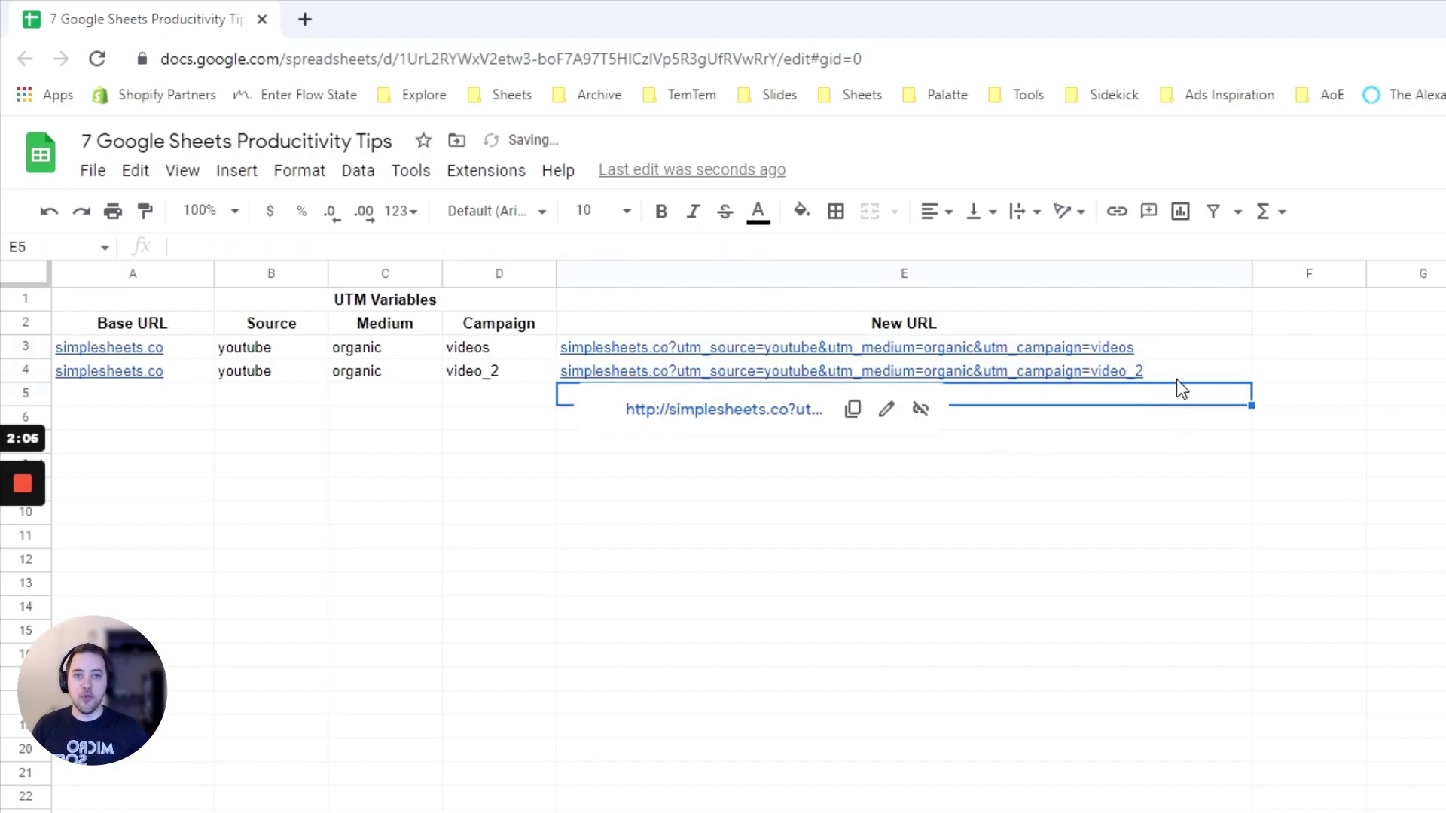
{"action": "left_click", "coordinate": [1176, 377]}
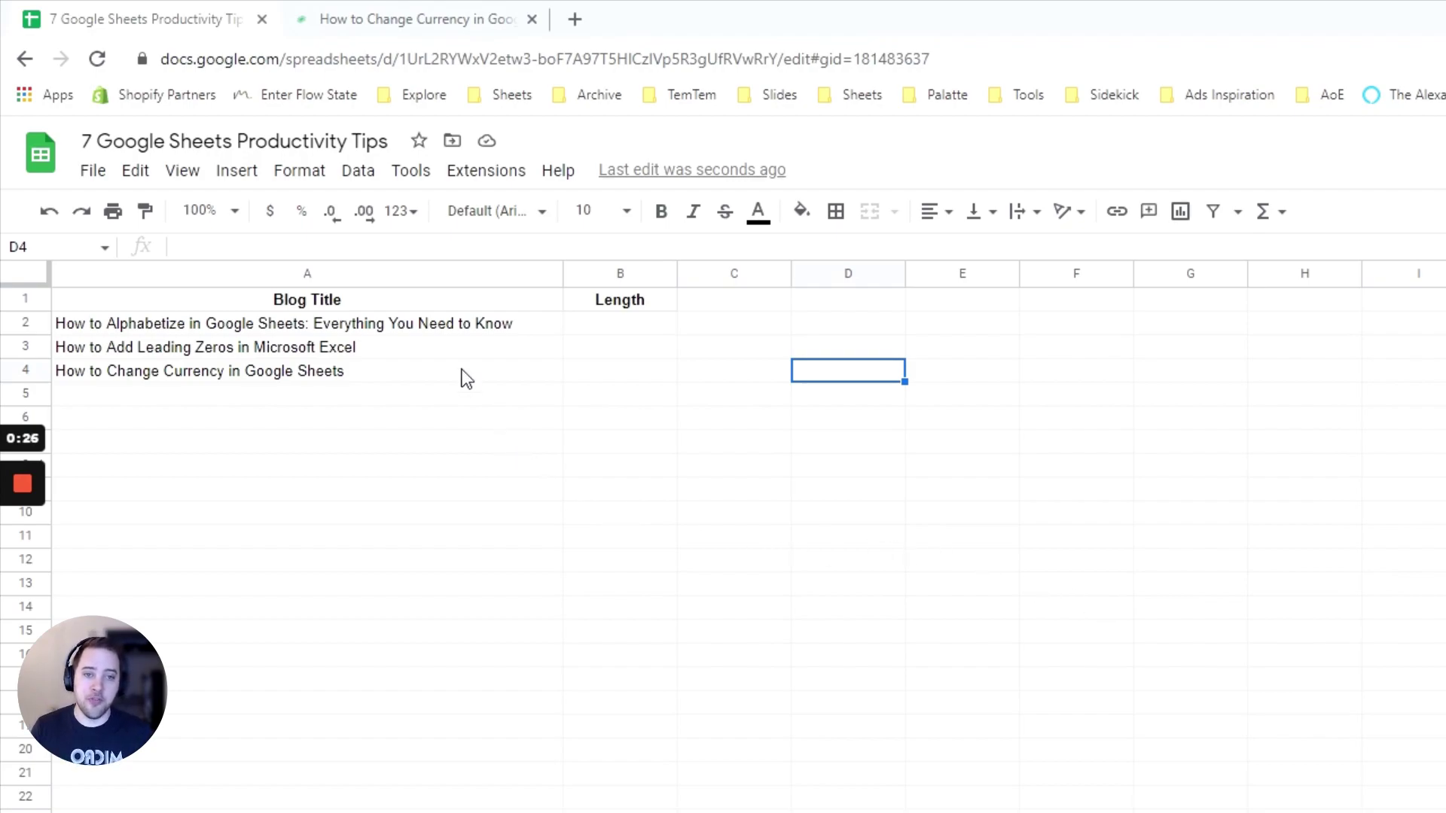
Enter =LEN(A2) in B2, fill it down to B4 (64, 43, 39), and widen column B
{"action": "left_click", "coordinate": [593, 326]}
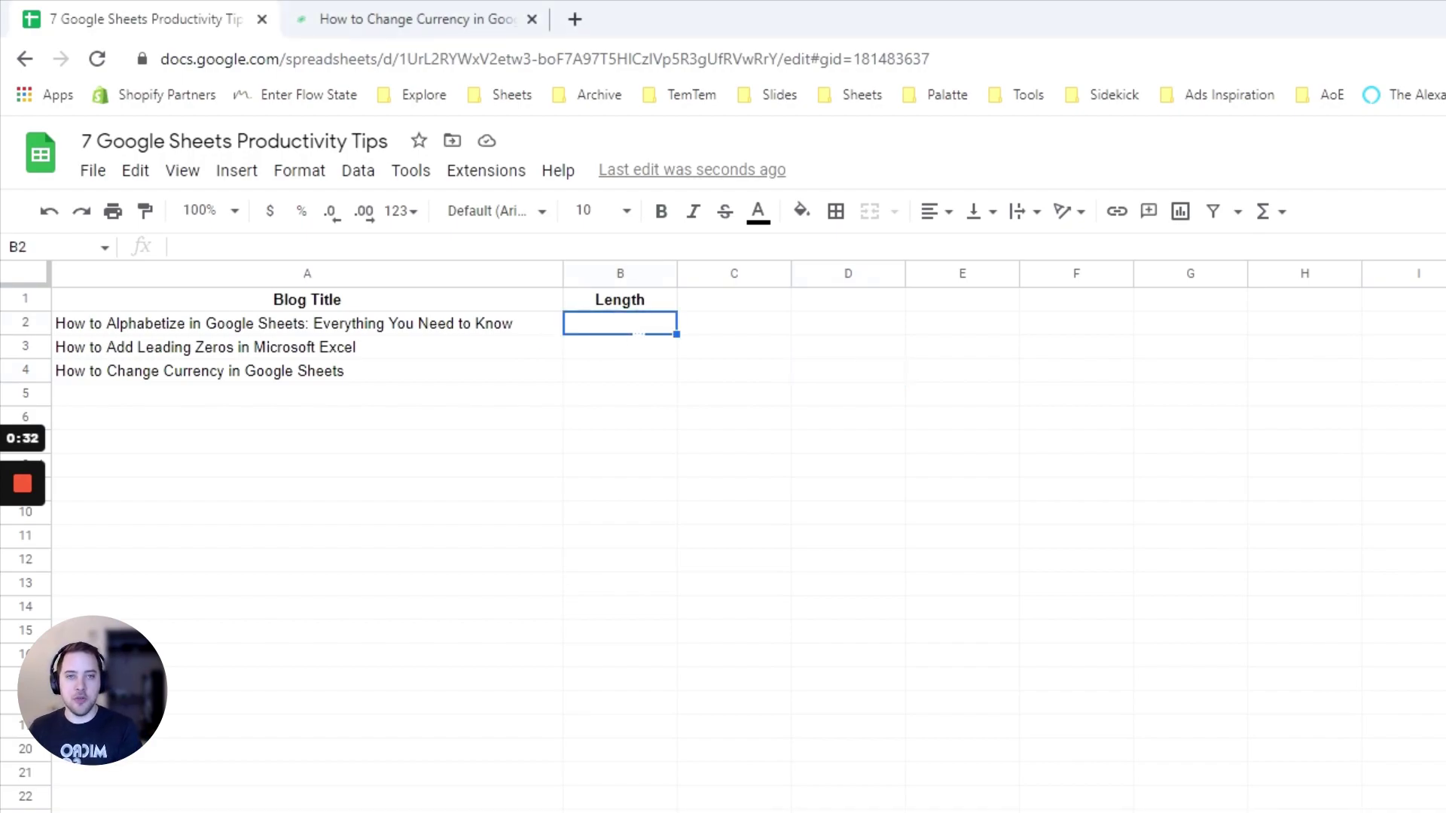
{"action": "type", "text": "=L"}
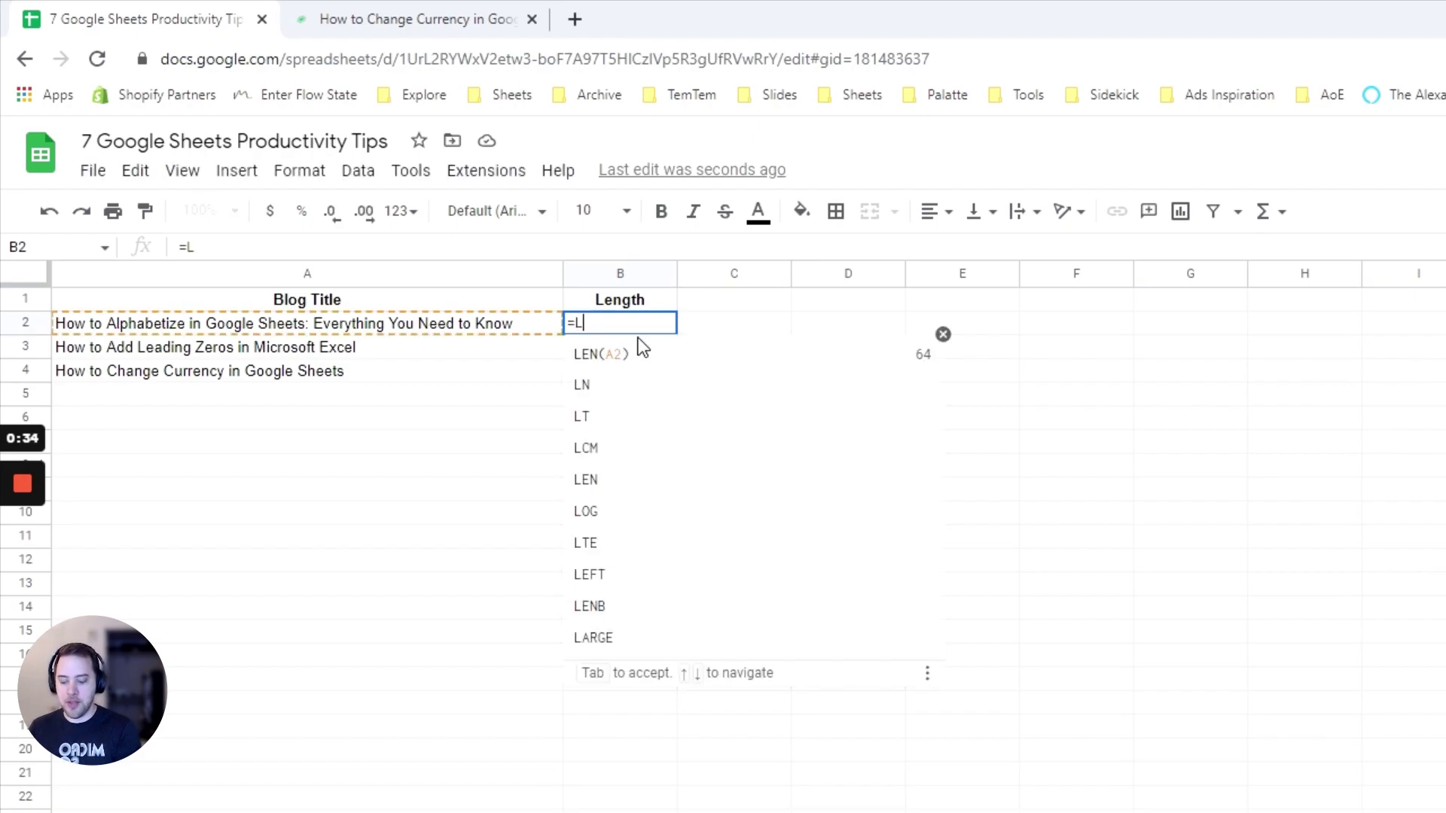
{"action": "type", "text": "EN"}
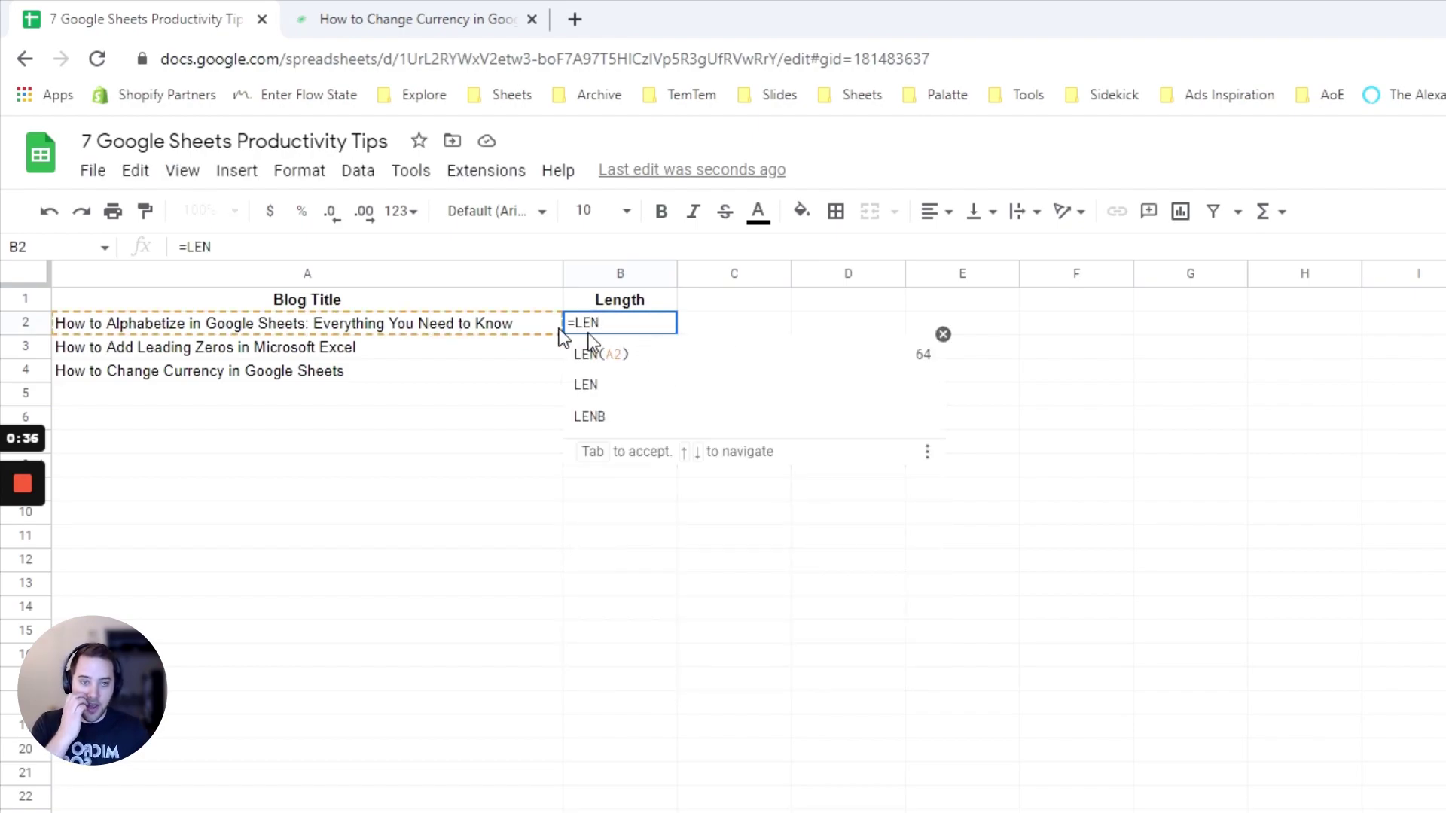
{"action": "left_click", "coordinate": [661, 363]}
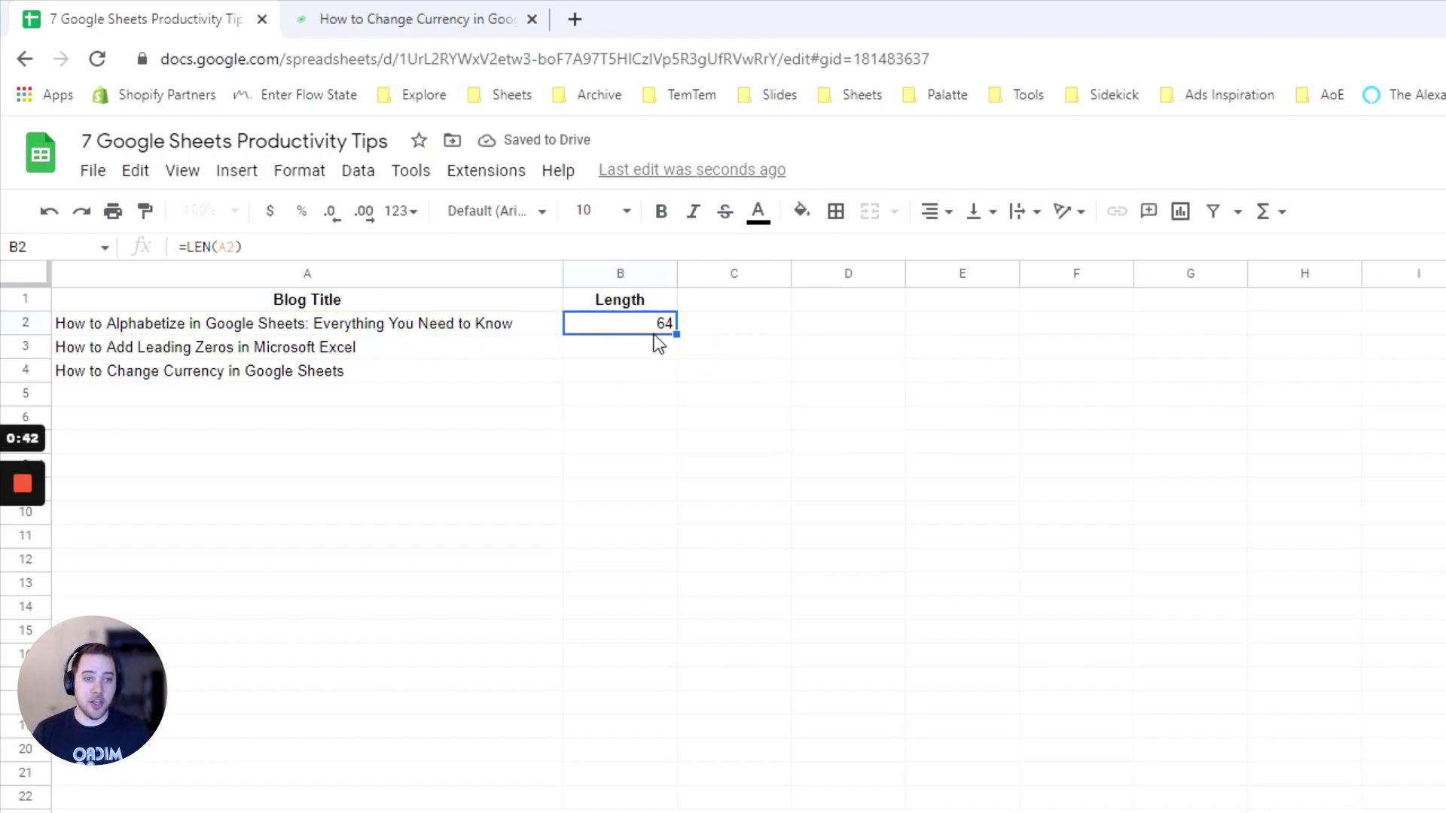
{"action": "left_click_drag", "start_coordinate": [654, 336], "coordinate": [658, 379]}
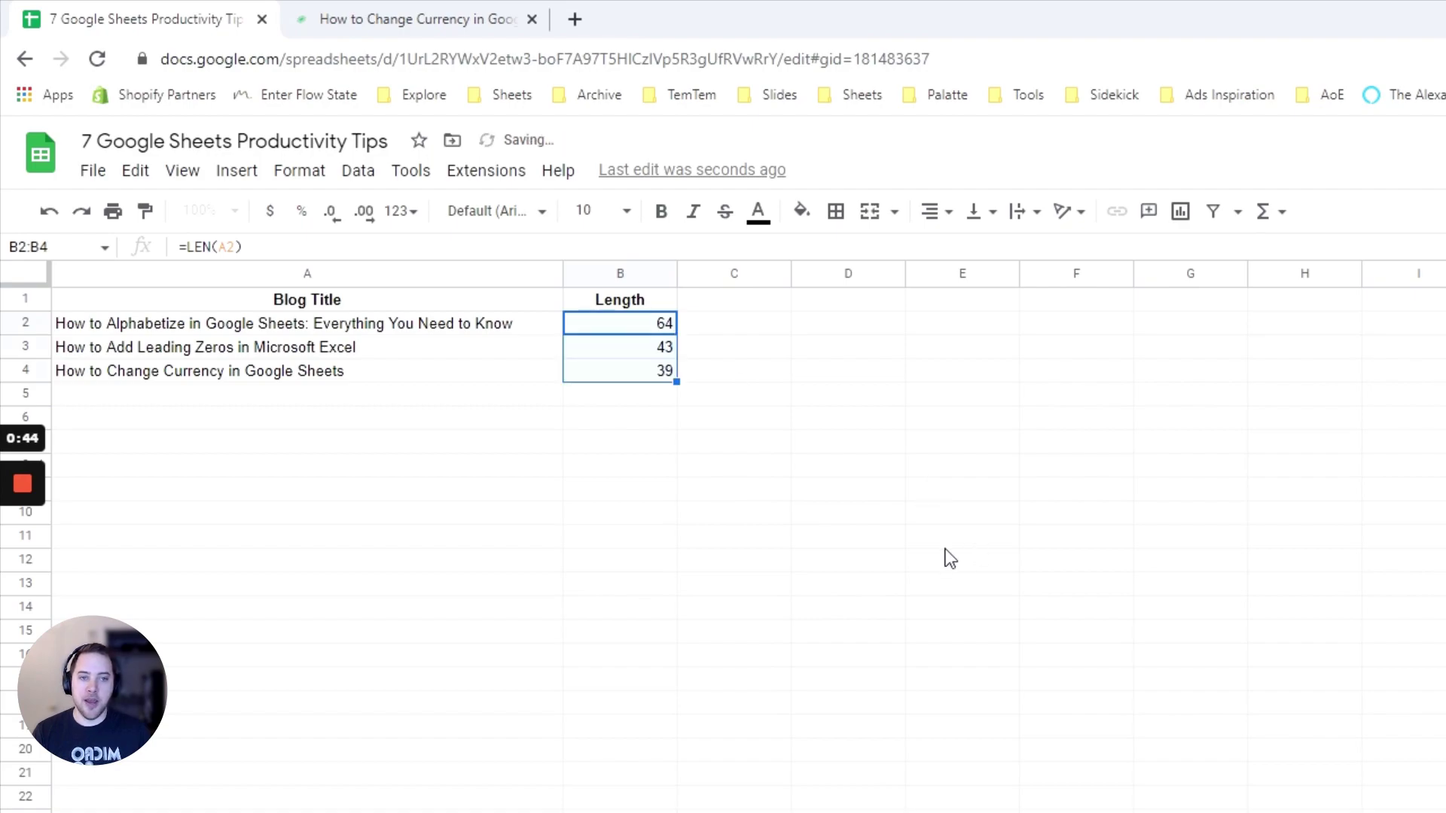
{"action": "left_click", "coordinate": [818, 450]}
{"action": "left_click_drag", "start_coordinate": [677, 271], "coordinate": [694, 269]}
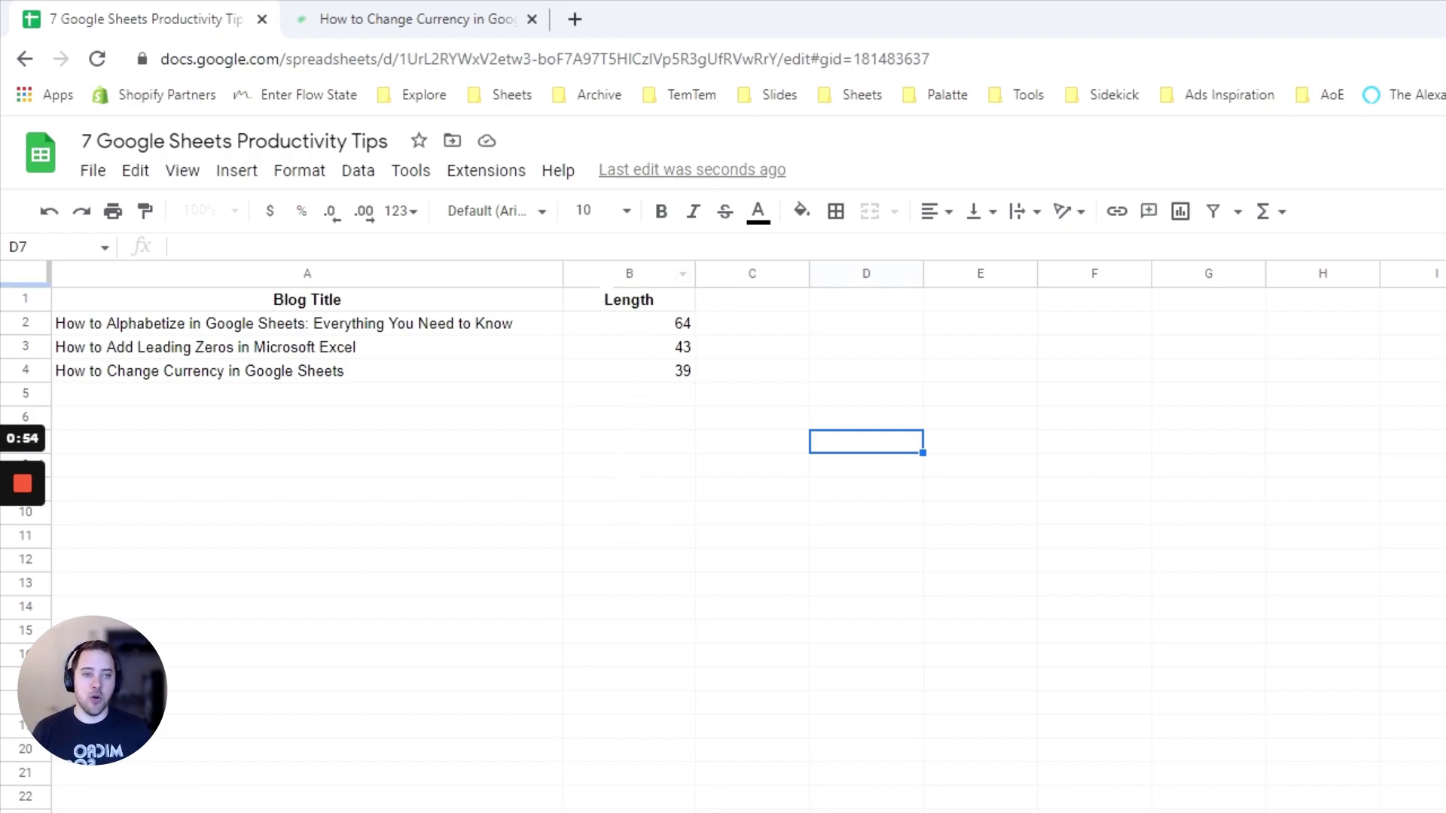
Add a conditional formatting rule on column B shading values greater than 60 red
{"action": "left_click", "coordinate": [619, 280]}
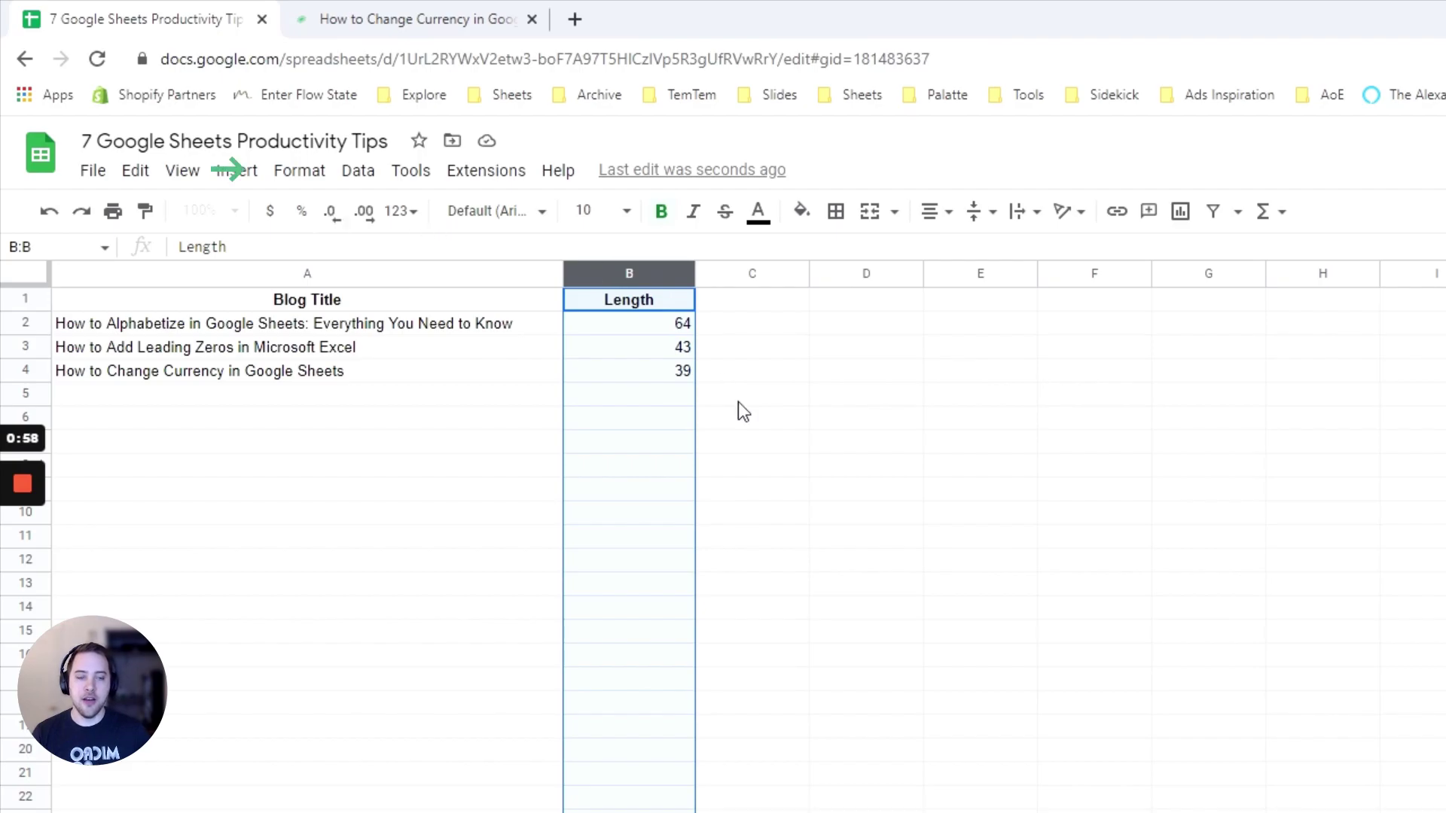
{"action": "left_click", "coordinate": [317, 181]}
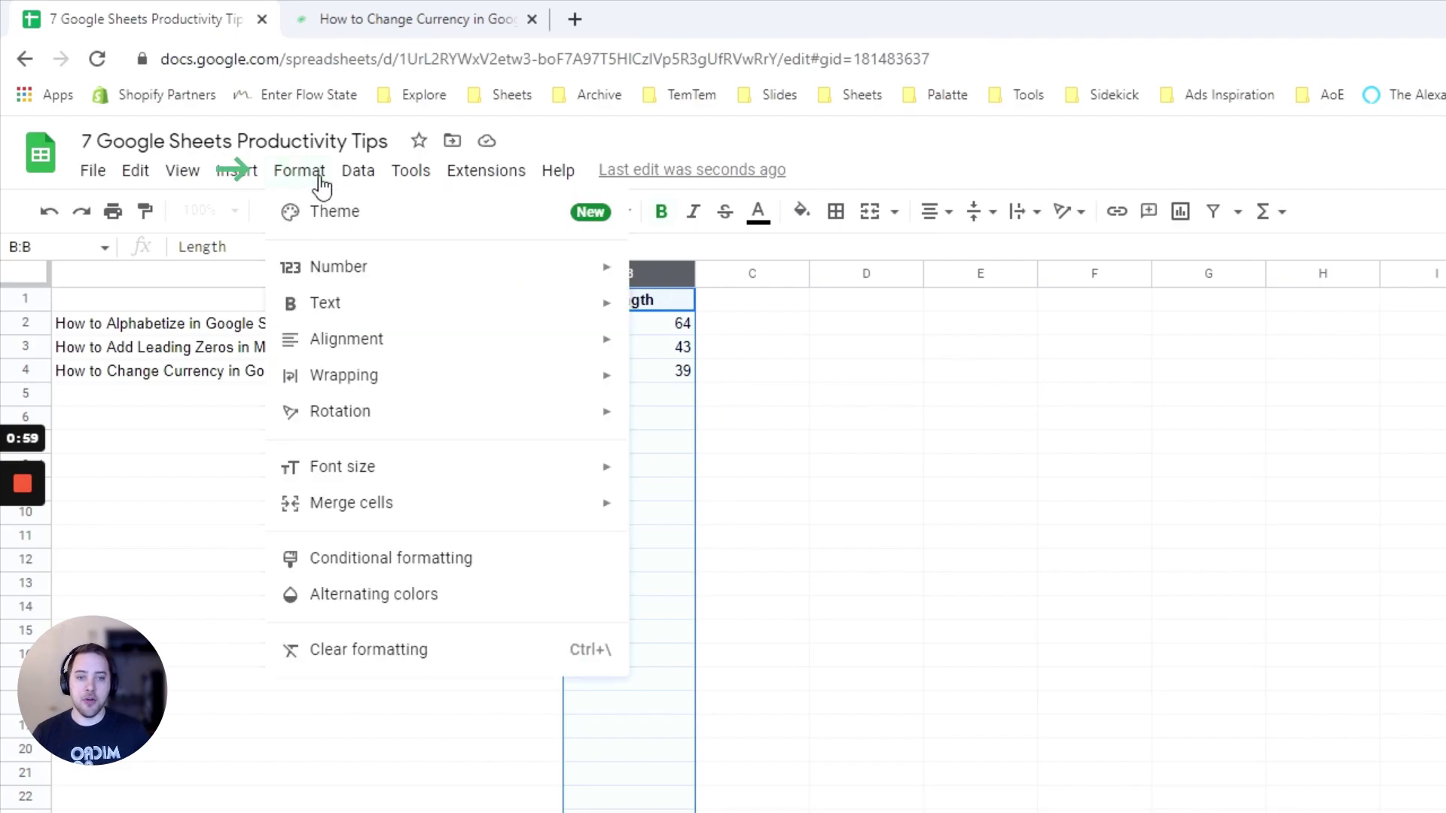
{"action": "left_click", "coordinate": [351, 565]}
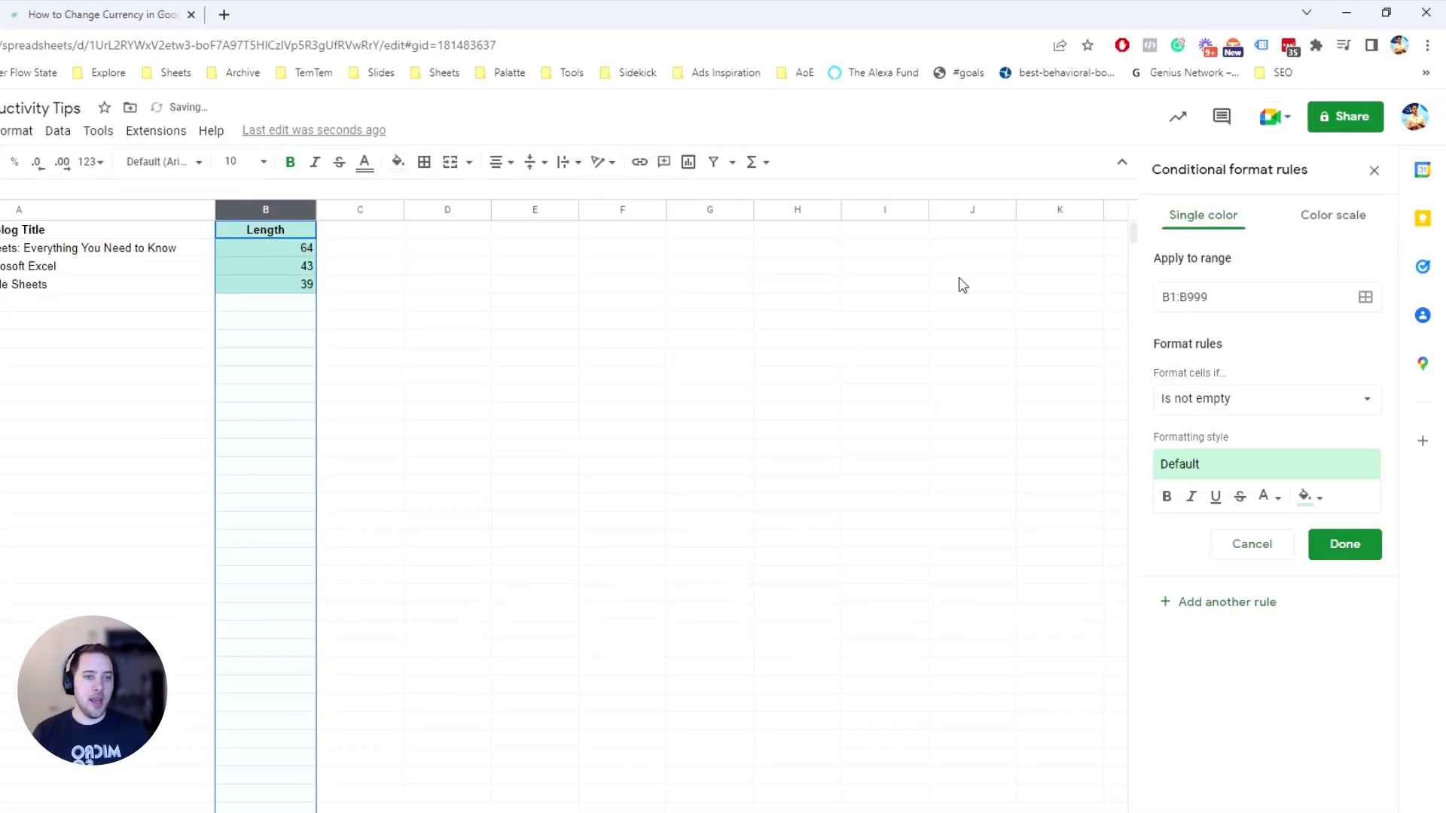
{"action": "left_click", "coordinate": [1271, 399]}
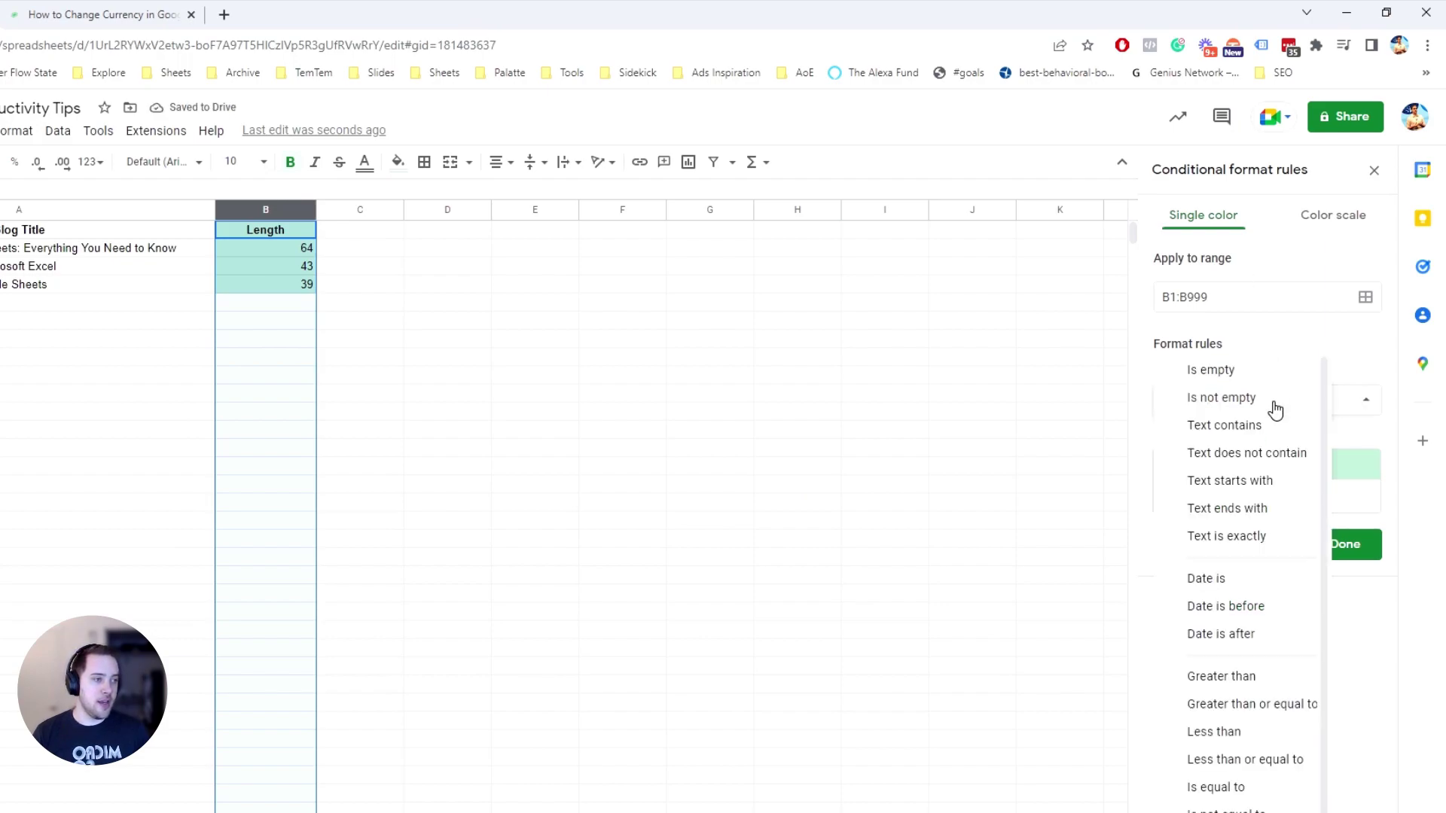
{"action": "left_click", "coordinate": [1247, 679]}
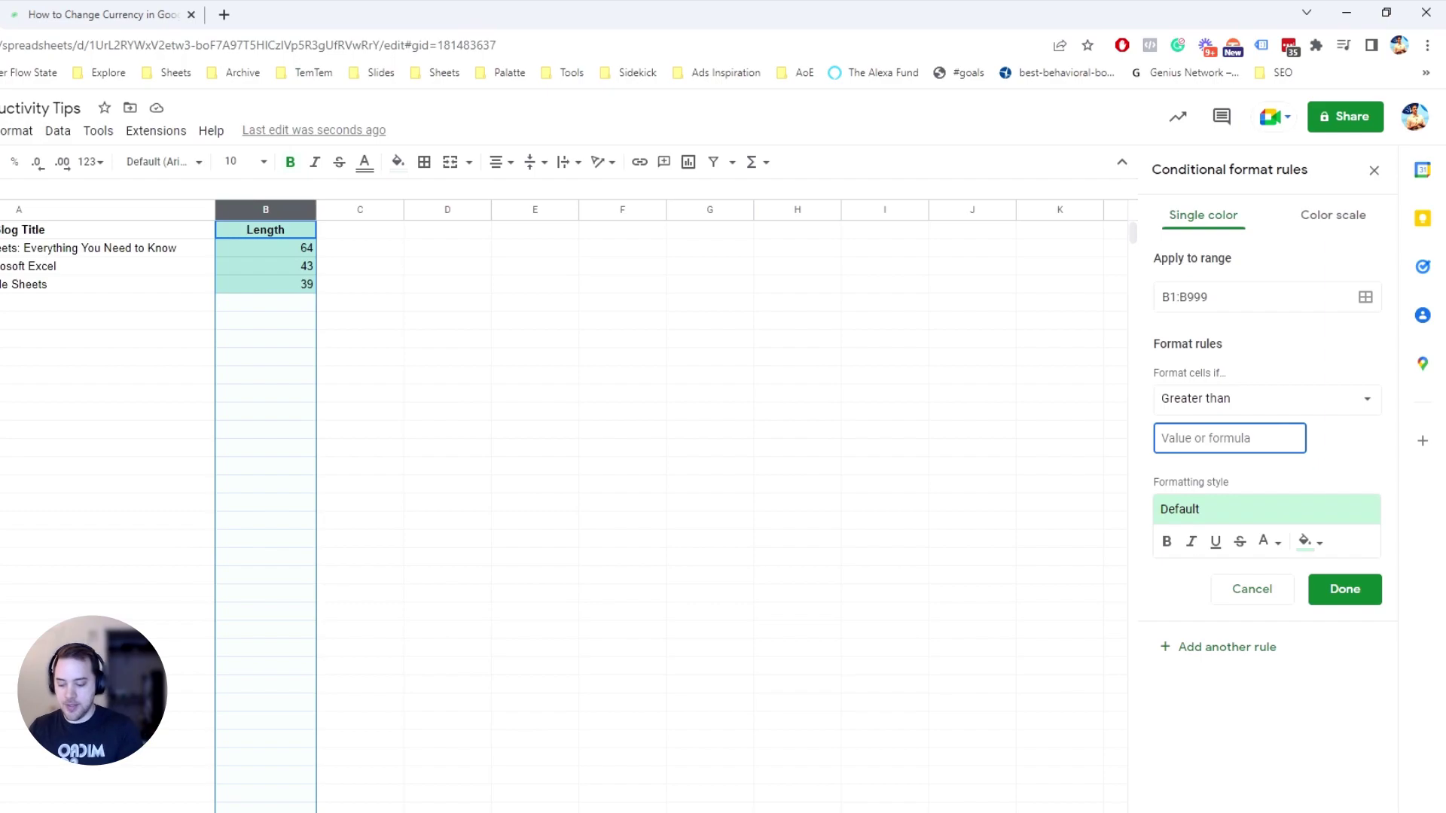
{"action": "type", "text": "60"}
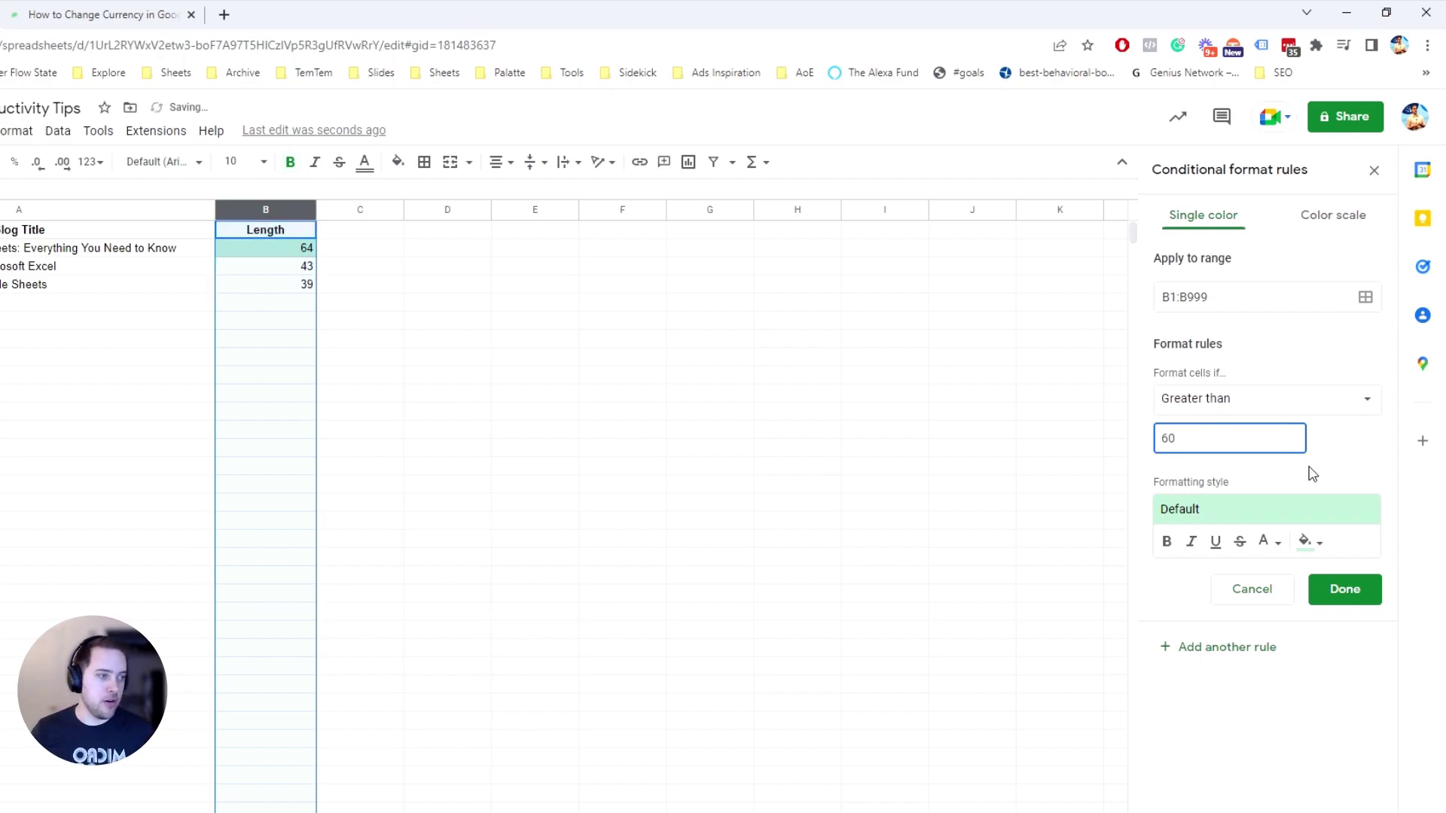
{"action": "left_click", "coordinate": [1275, 510]}
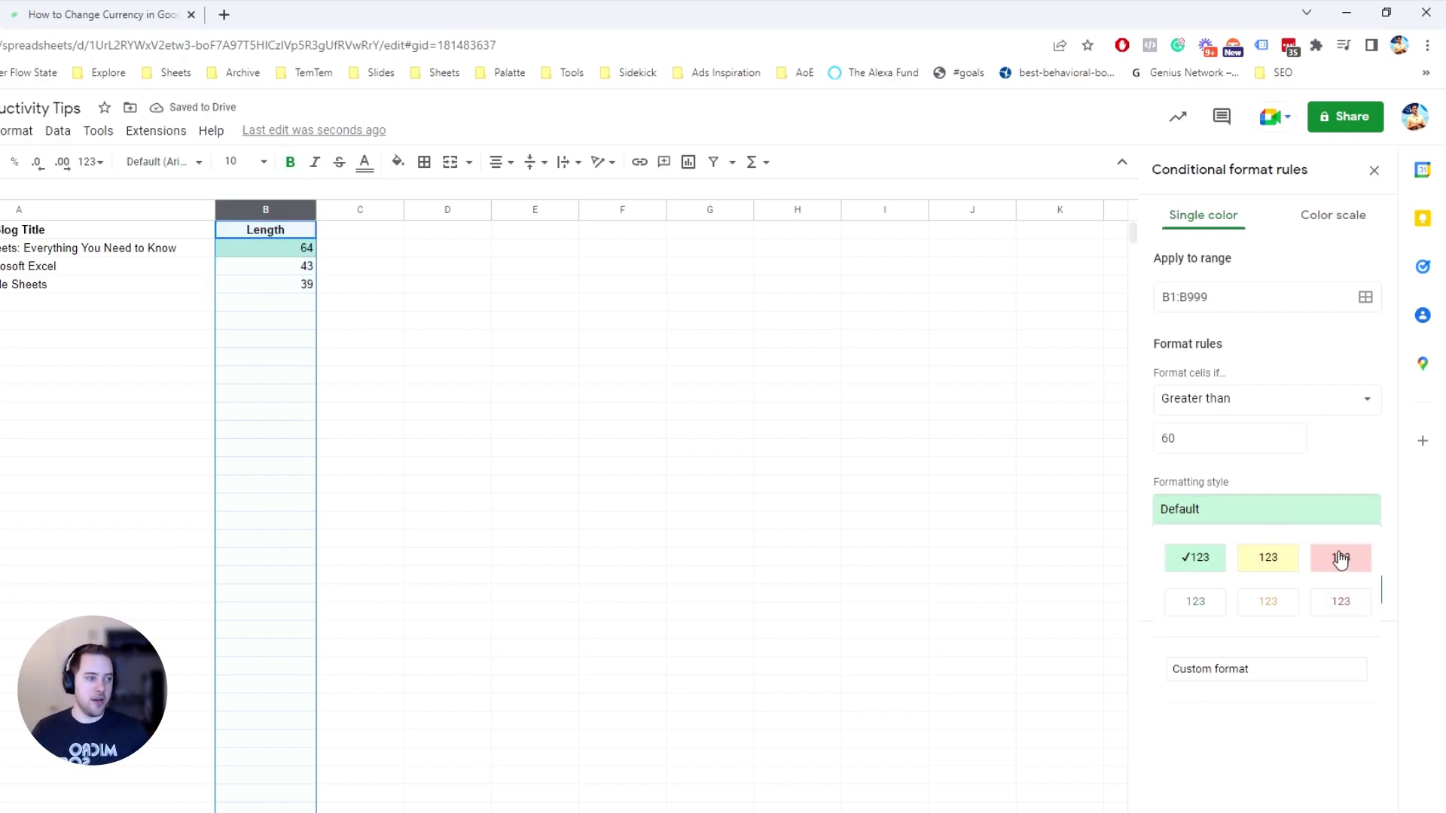
{"action": "left_click", "coordinate": [1334, 563]}
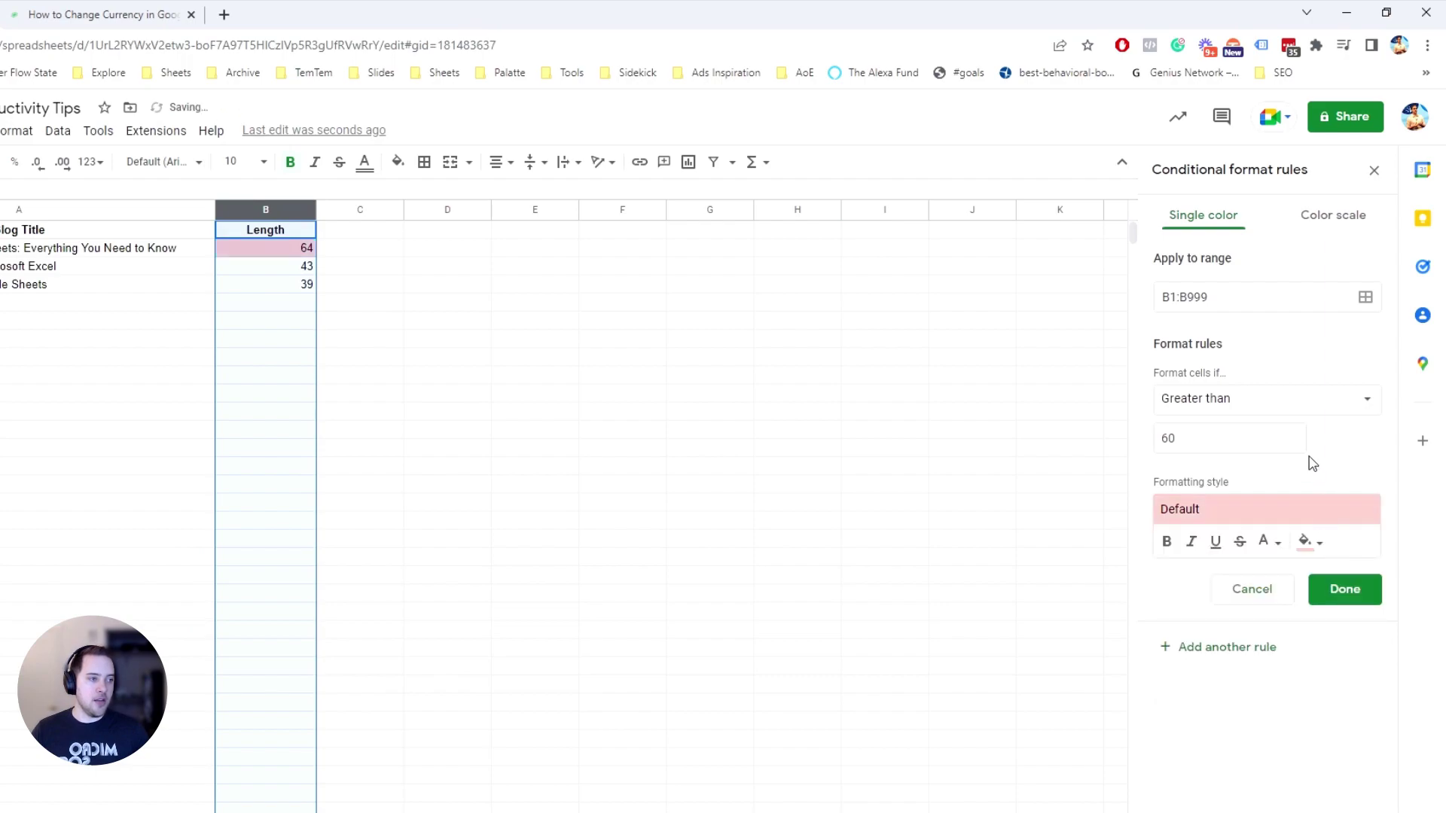
{"action": "left_click", "coordinate": [1349, 596]}
Add a second rule on column B shading values less than 60 green
{"action": "left_click", "coordinate": [1216, 287]}
{"action": "left_click", "coordinate": [1232, 399]}
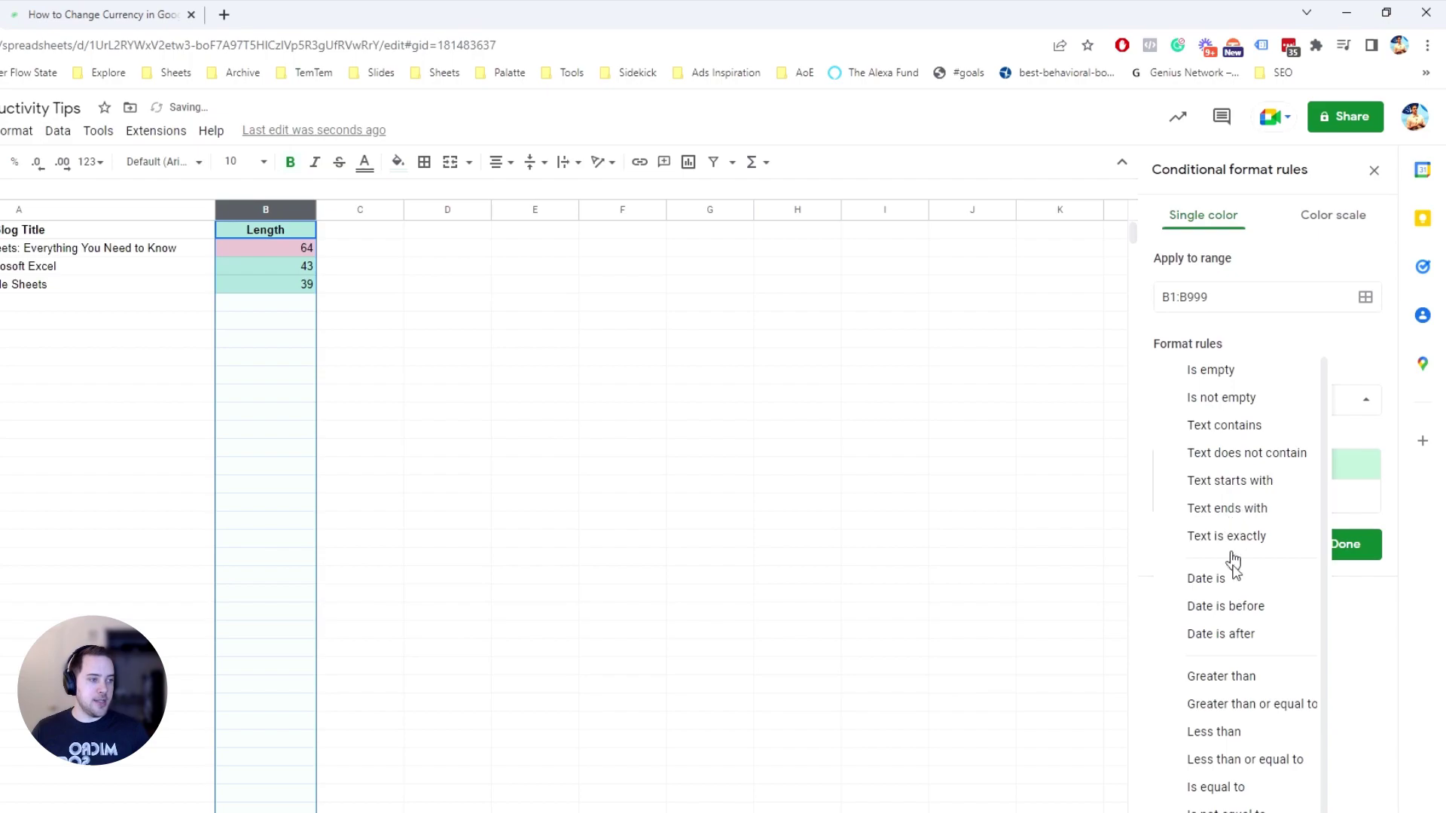
{"action": "left_click", "coordinate": [1219, 731]}
{"action": "left_click", "coordinate": [1235, 438]}
{"action": "type", "text": "60"}
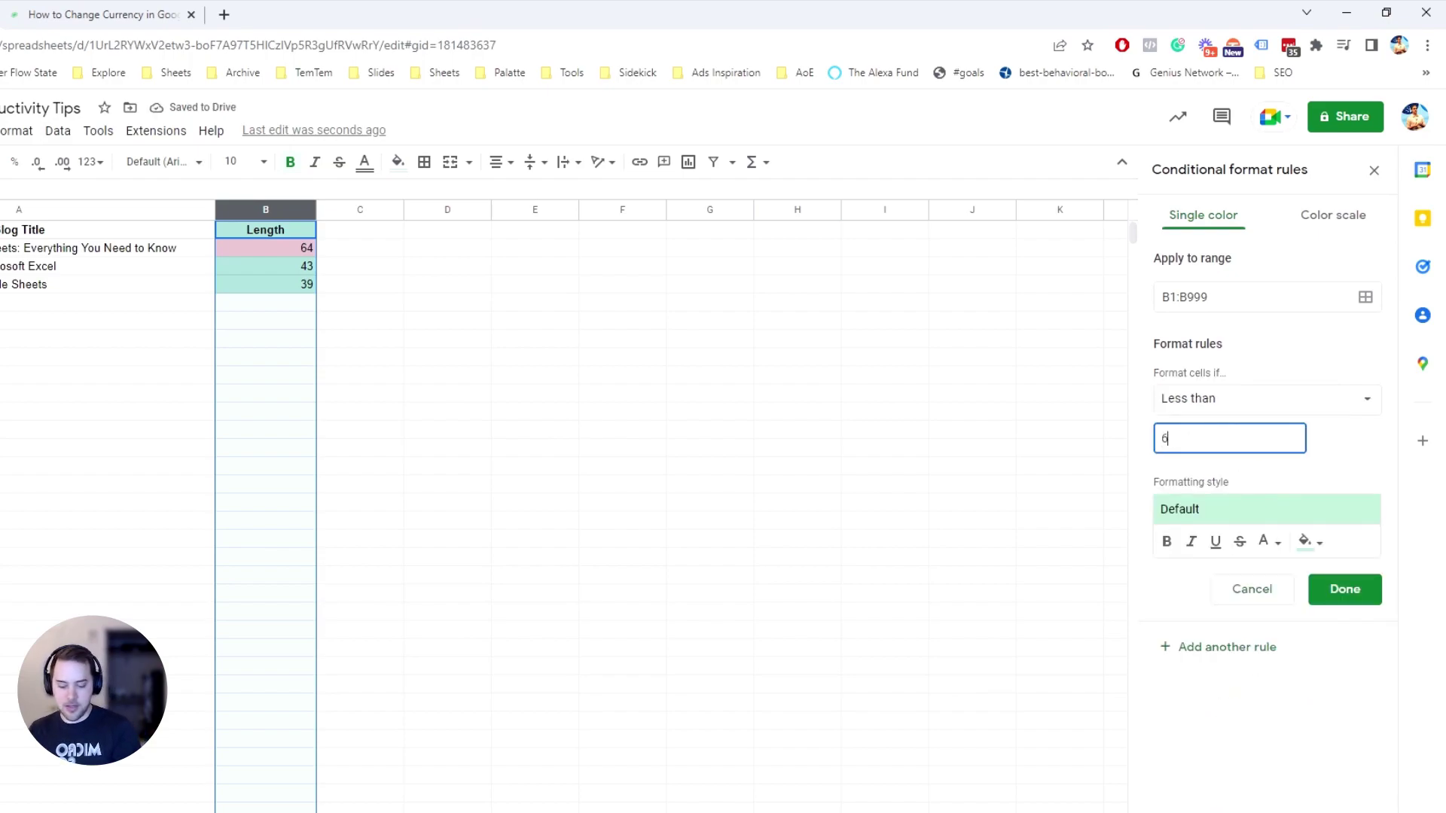
{"action": "left_click", "coordinate": [1331, 595]}
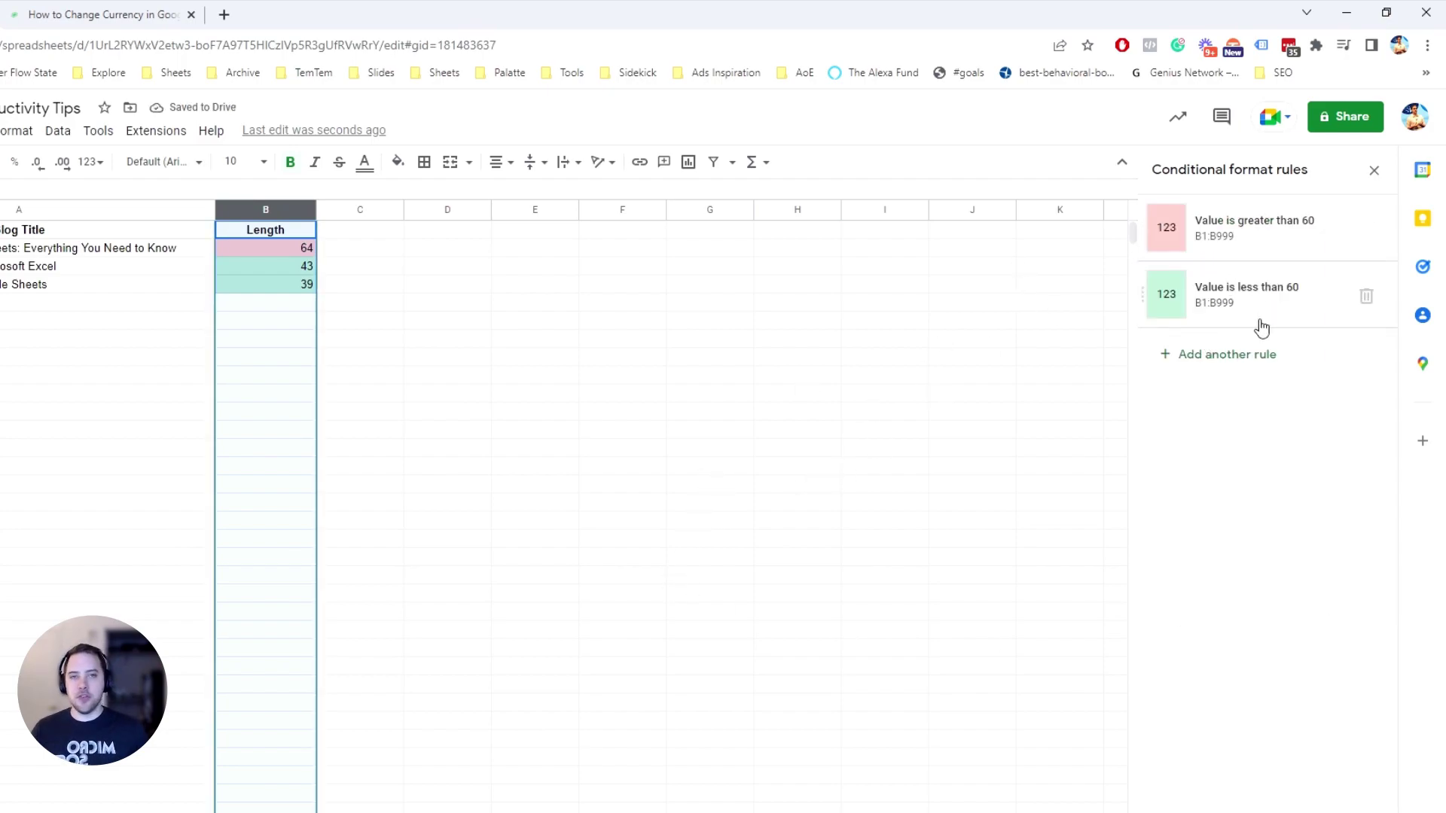
{"action": "left_click", "coordinate": [287, 251]}
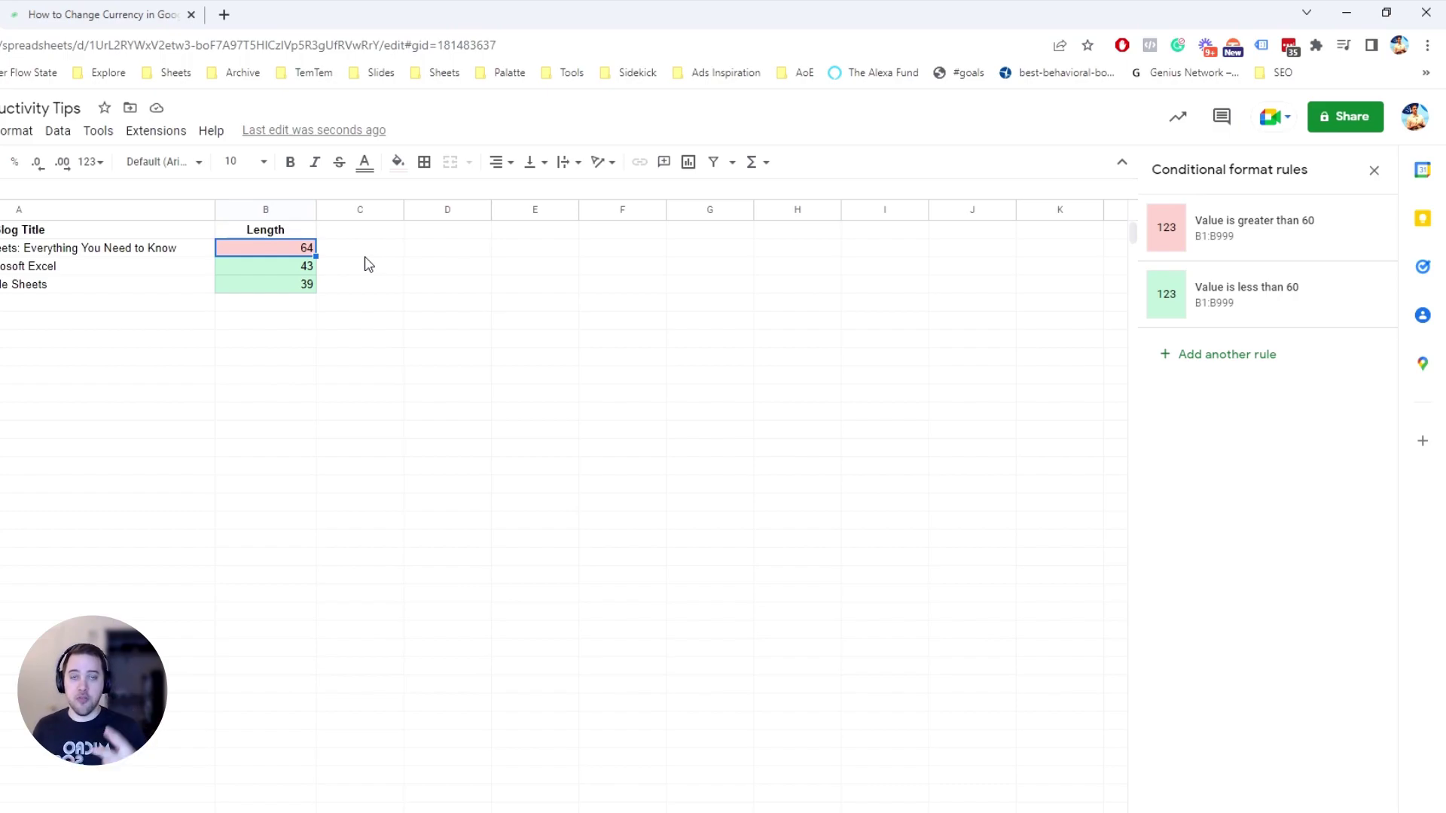
{"action": "left_click", "coordinate": [1252, 357]}
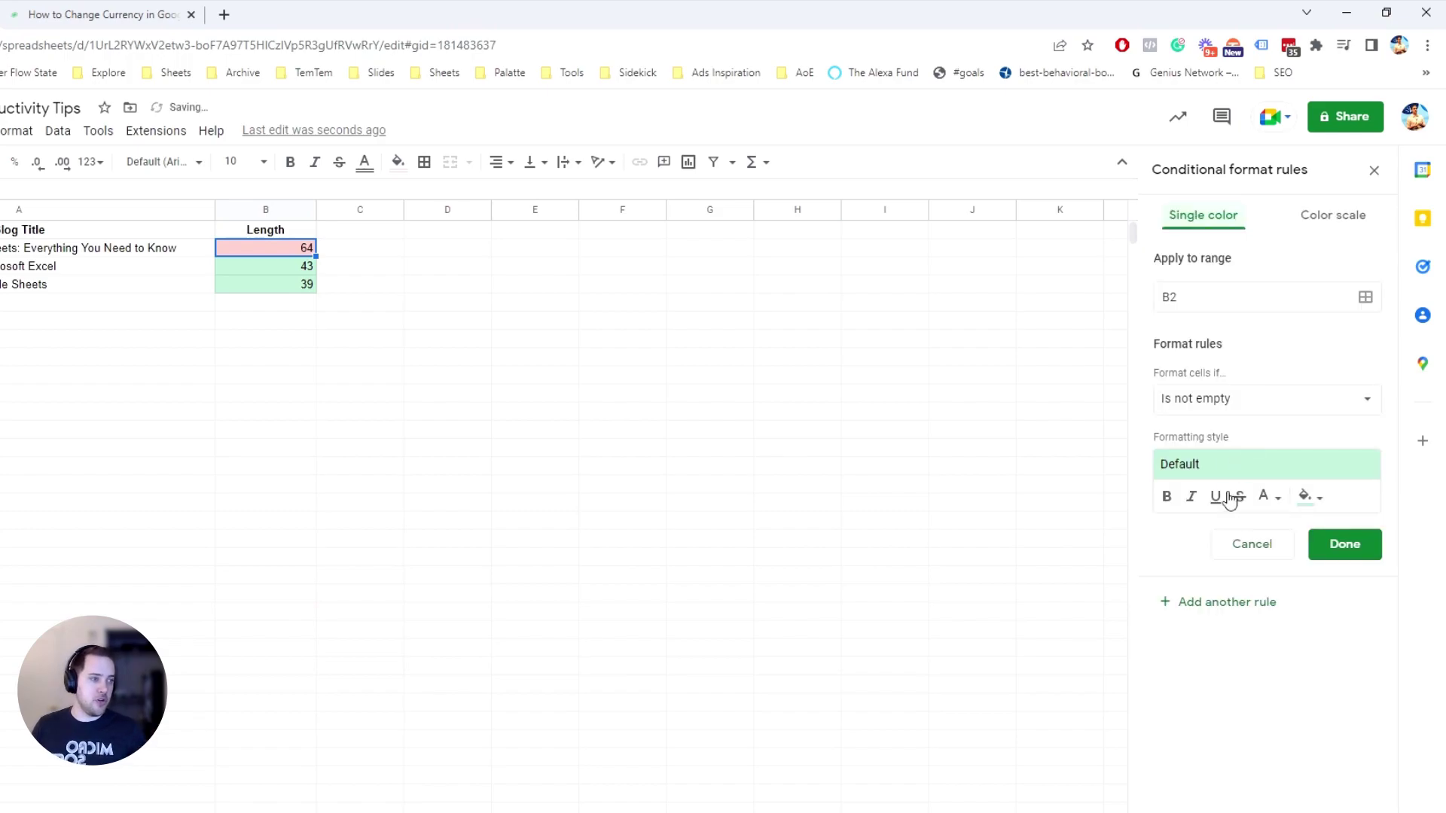
{"action": "left_click", "coordinate": [1221, 413]}
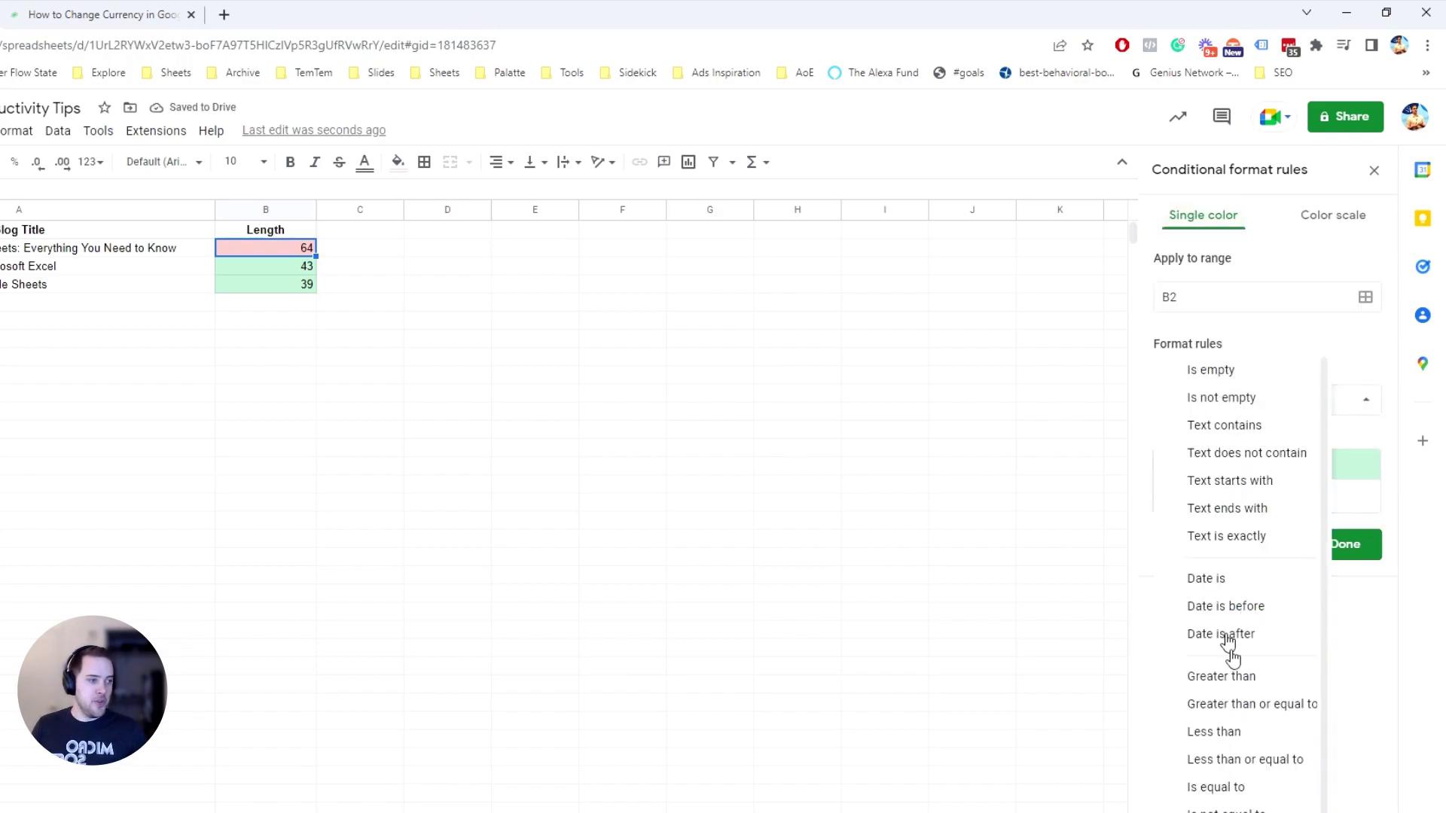
{"action": "scroll", "coordinate": [1239, 729], "scroll_direction": "down", "scroll_amount": 1}
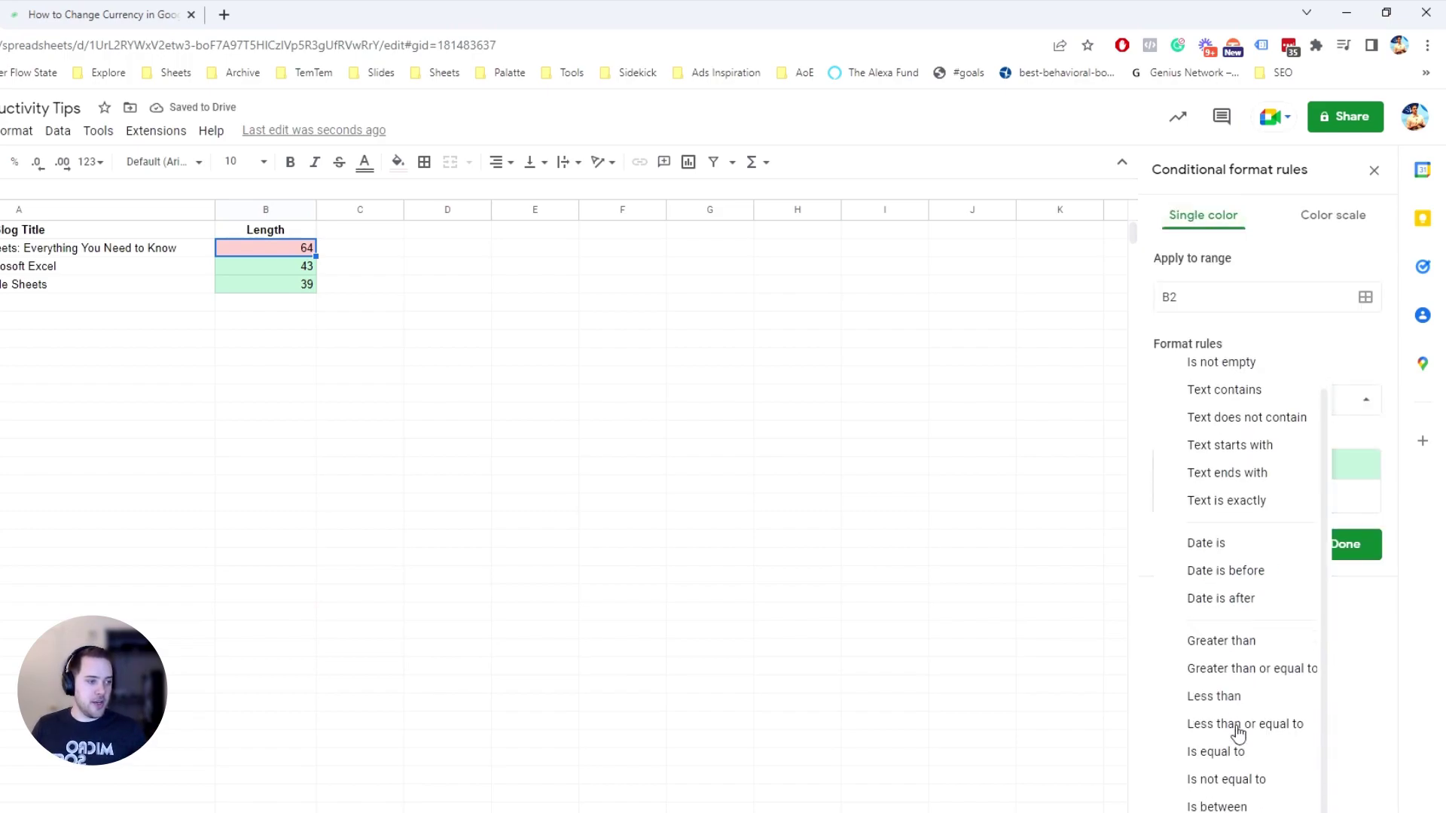
{"action": "left_click", "coordinate": [1216, 795]}
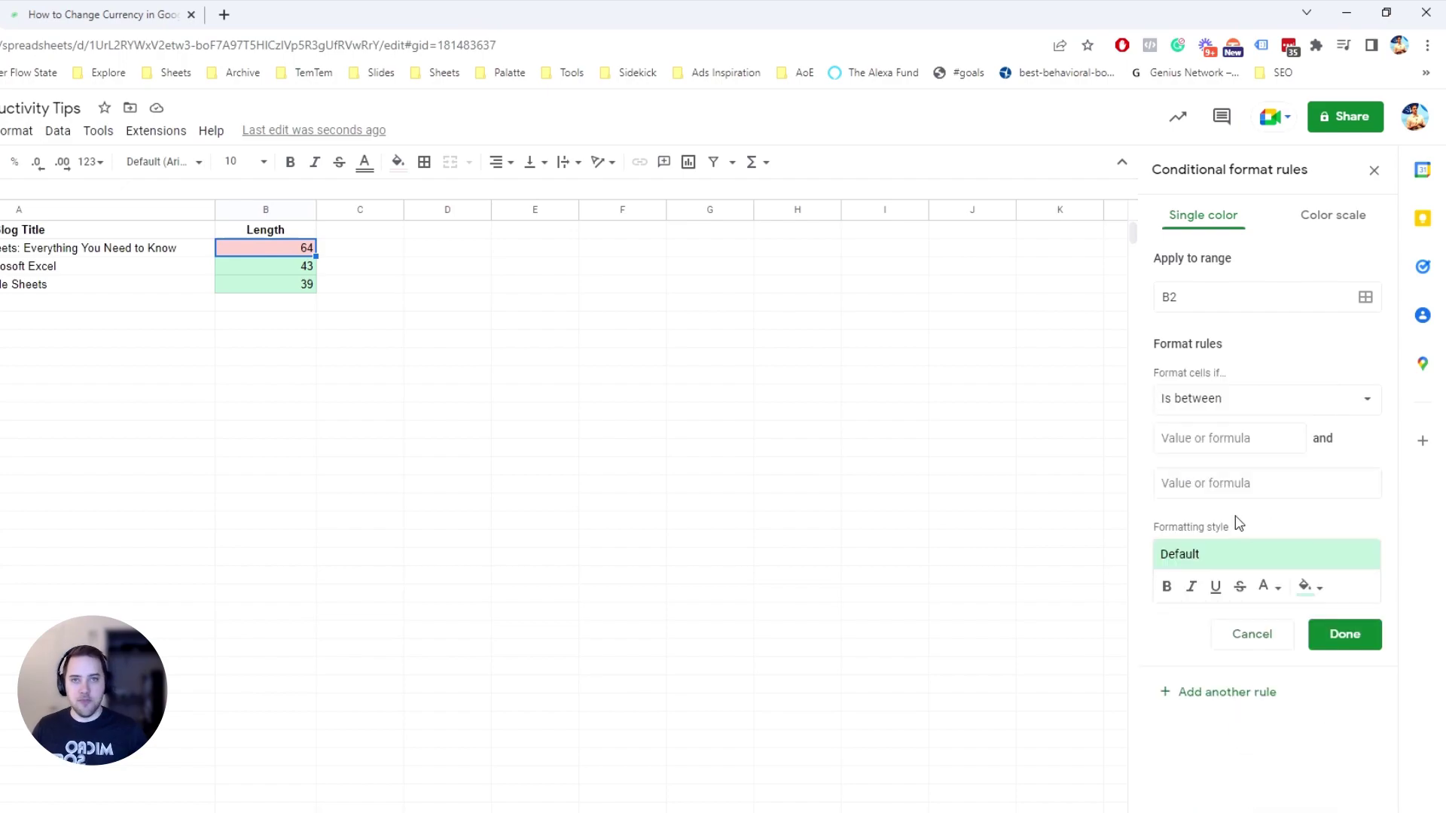
{"action": "left_click", "coordinate": [1241, 637]}
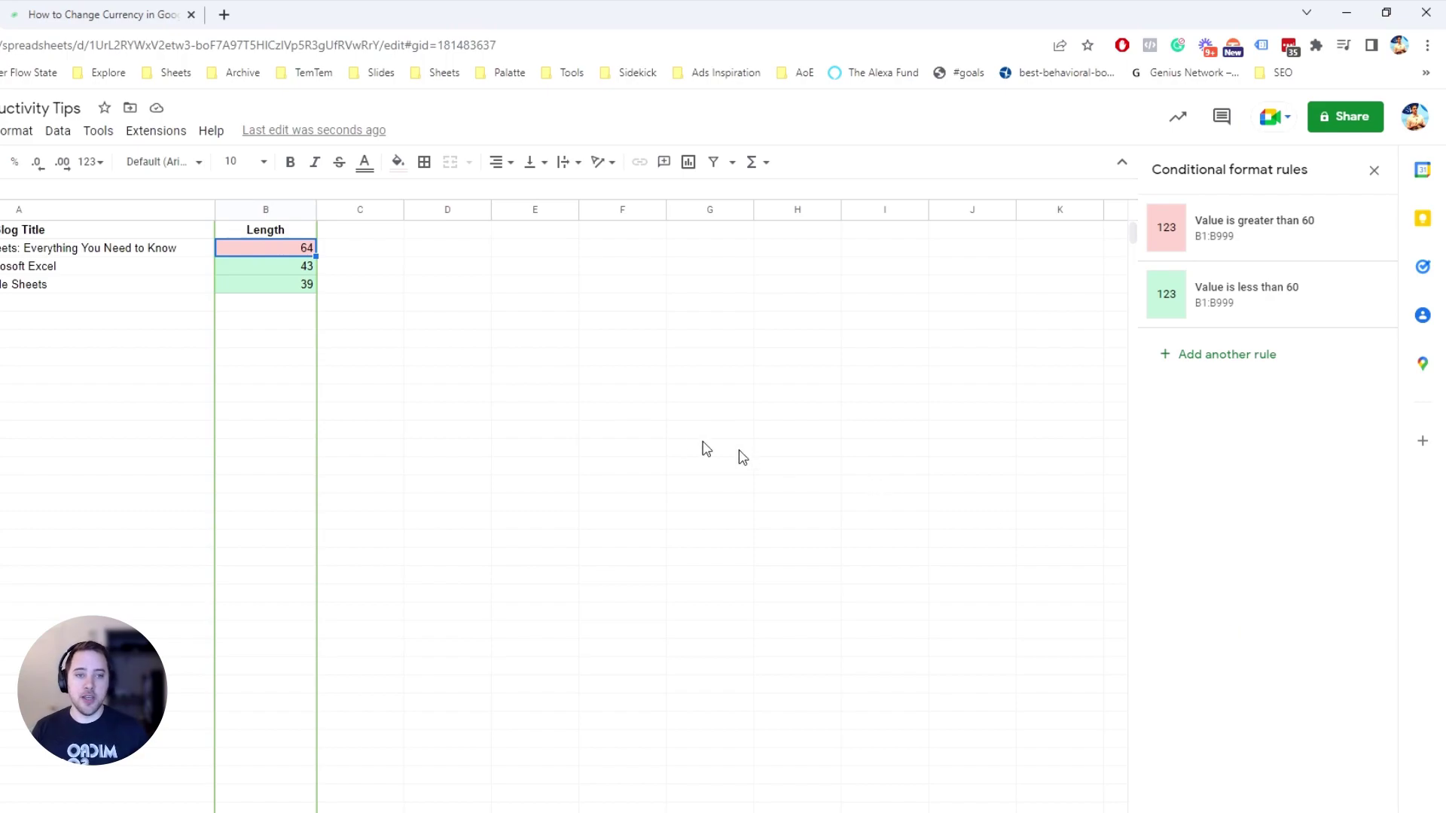
Deselect the coloured Length cells by clicking an empty cell
{"action": "left_click", "coordinate": [701, 430]}
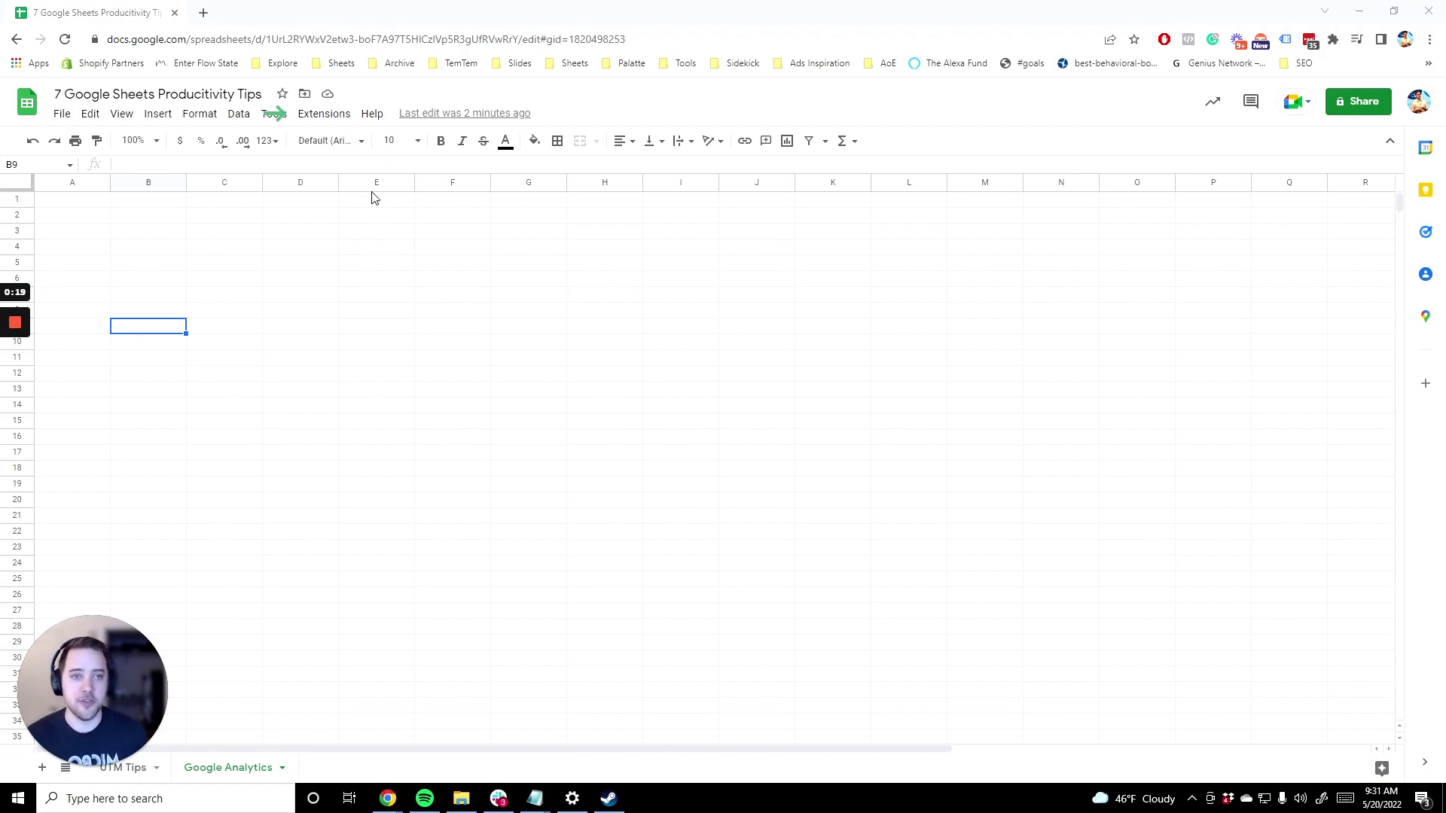
Search the add-on Marketplace for Google Analytics, then close it once shown installed
{"action": "left_click", "coordinate": [336, 123]}
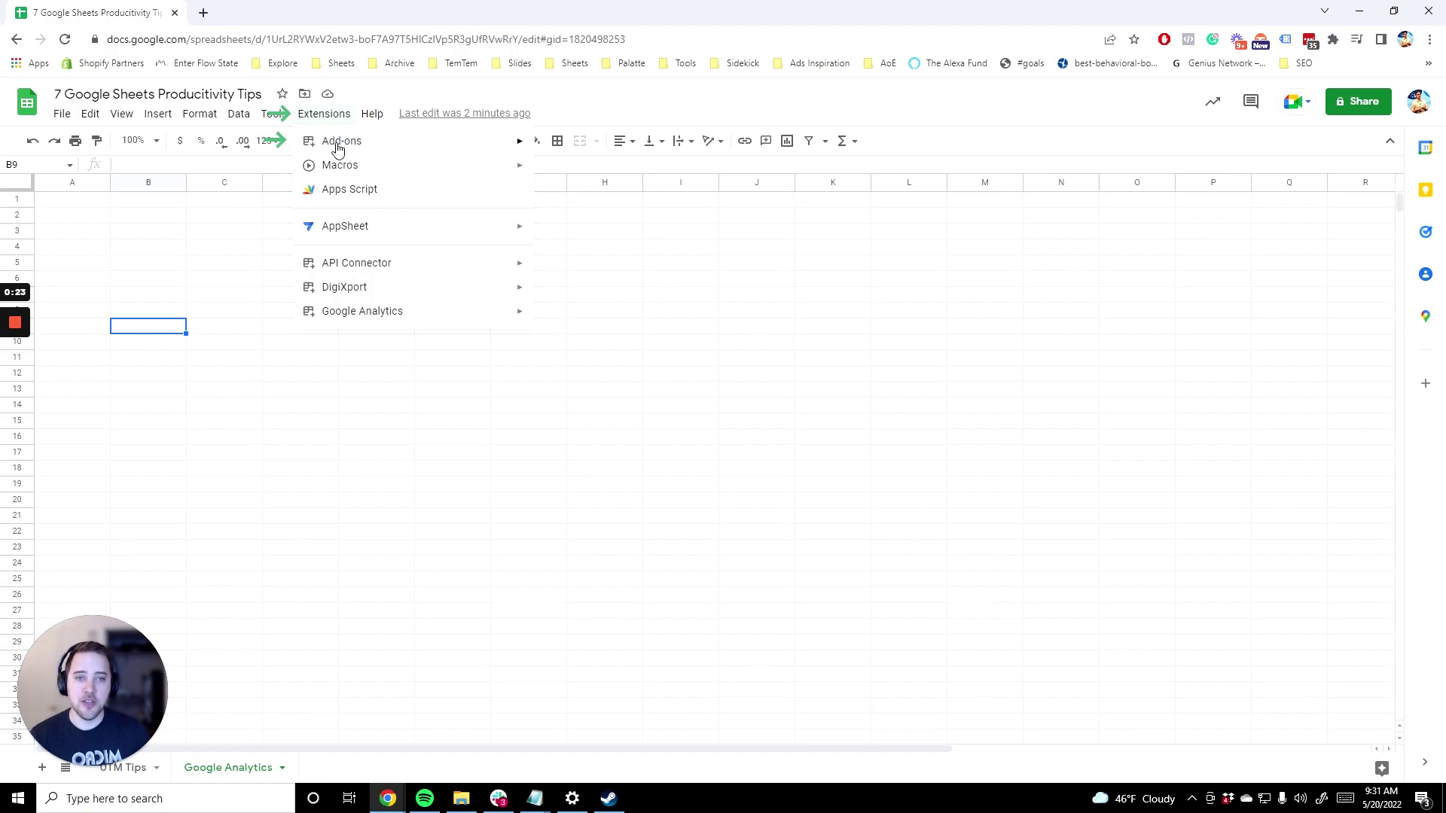
{"action": "mouse_move", "coordinate": [338, 149]}
{"action": "left_click", "coordinate": [675, 149]}
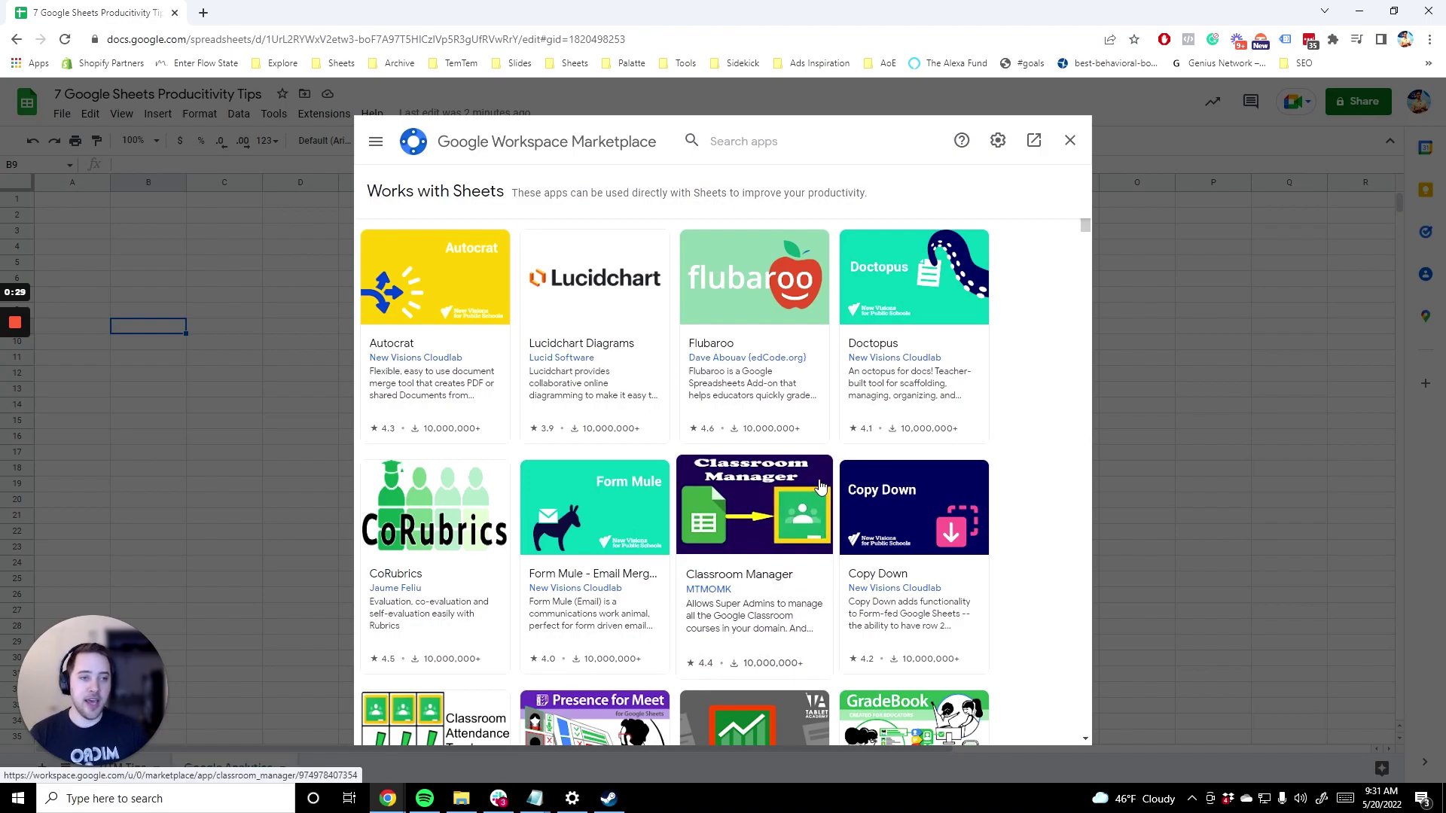
{"action": "left_click", "coordinate": [745, 145]}
{"action": "type", "text": "google anal"}
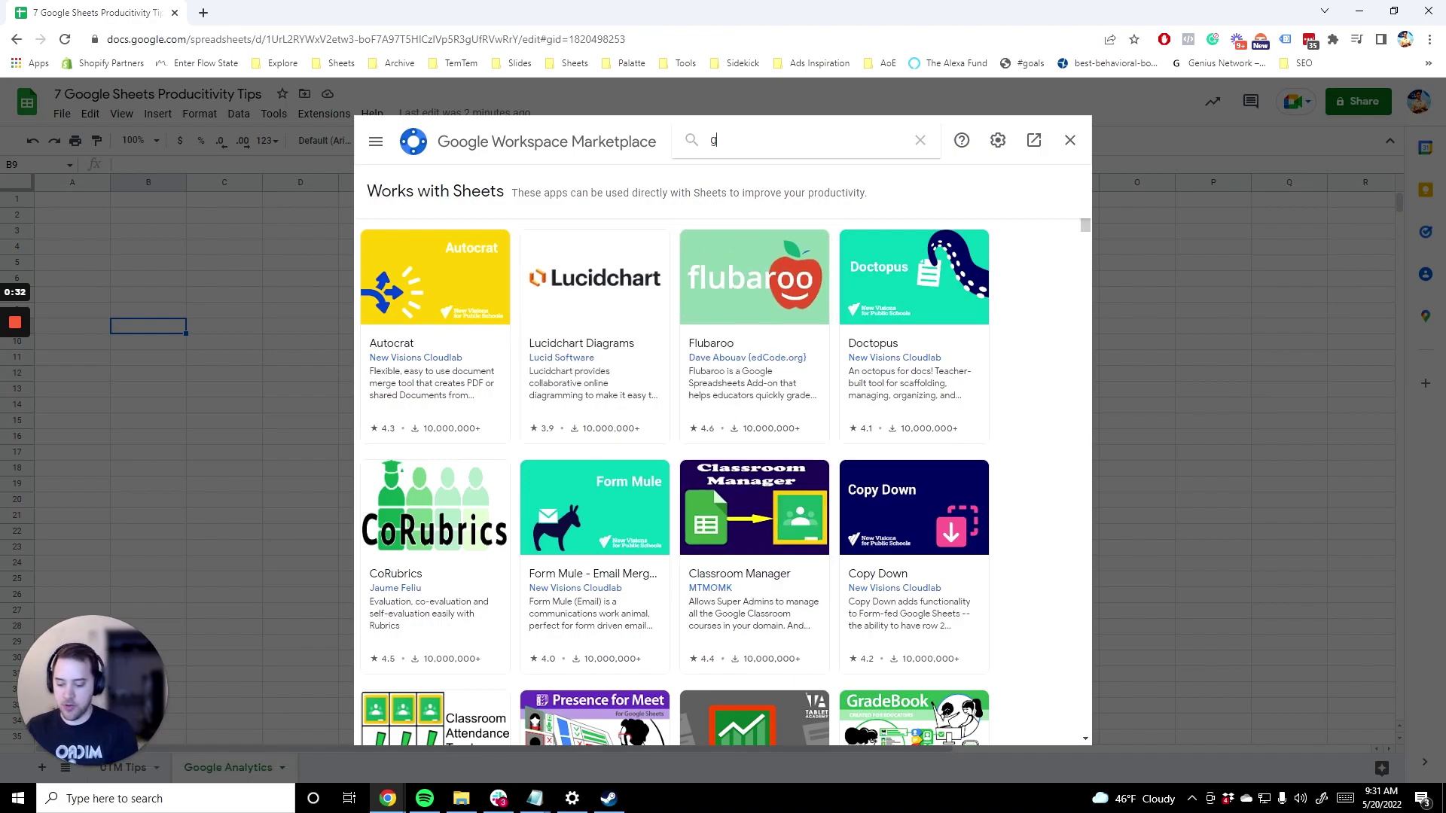
{"action": "left_click", "coordinate": [762, 158]}
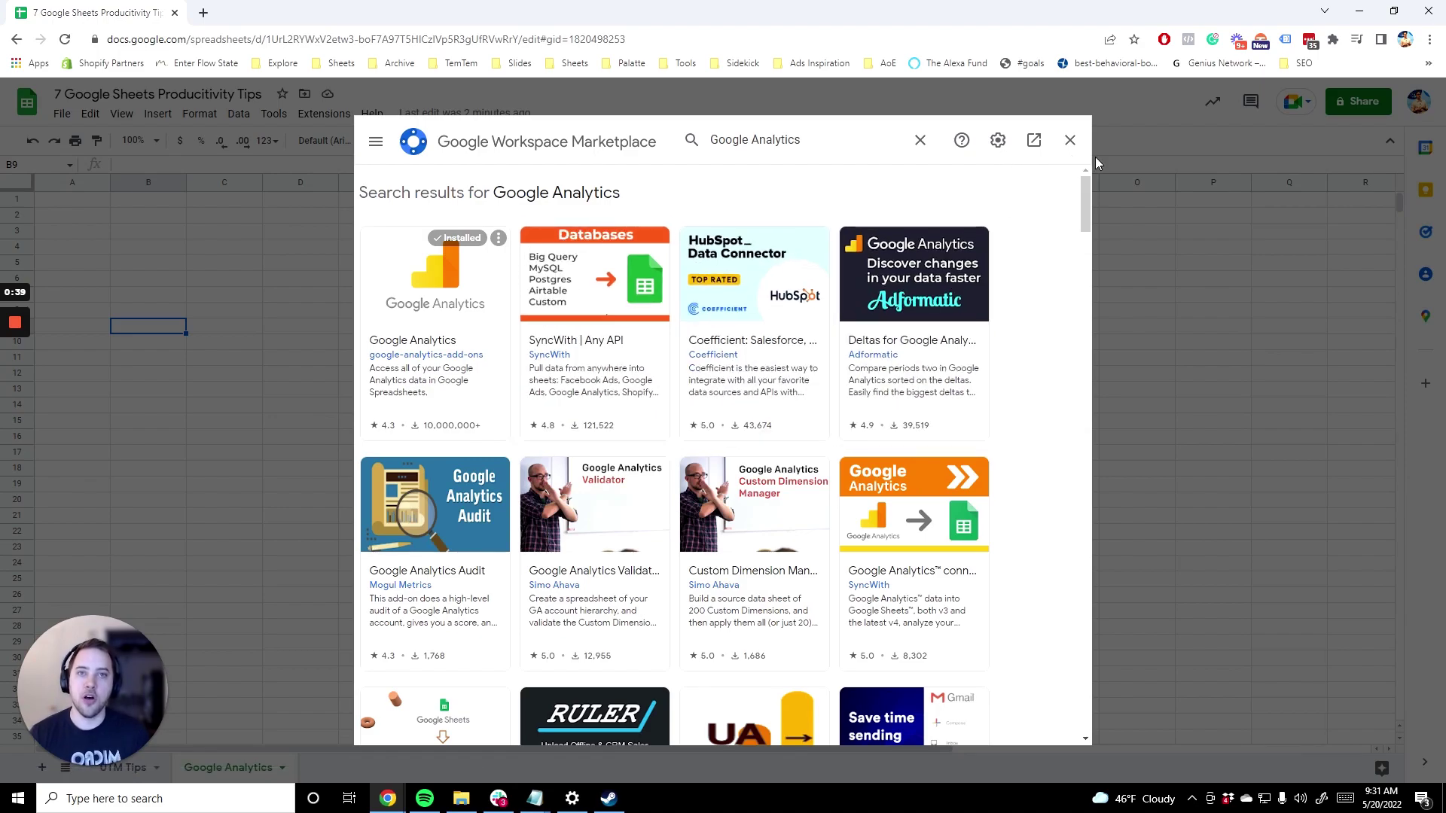
{"action": "left_click", "coordinate": [1070, 140]}
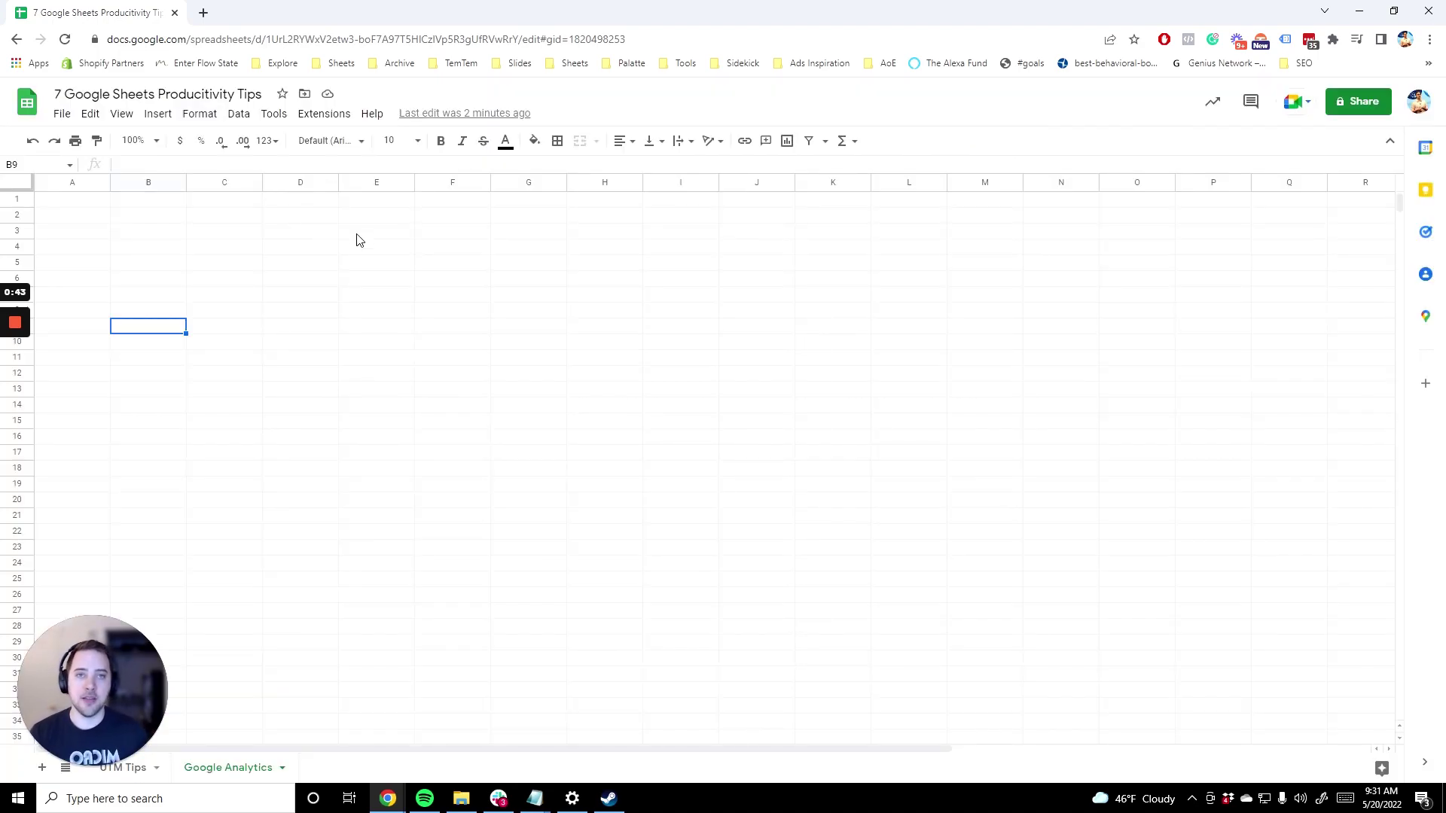
Create a new report from the Google Analytics extension
{"action": "left_click", "coordinate": [334, 120]}
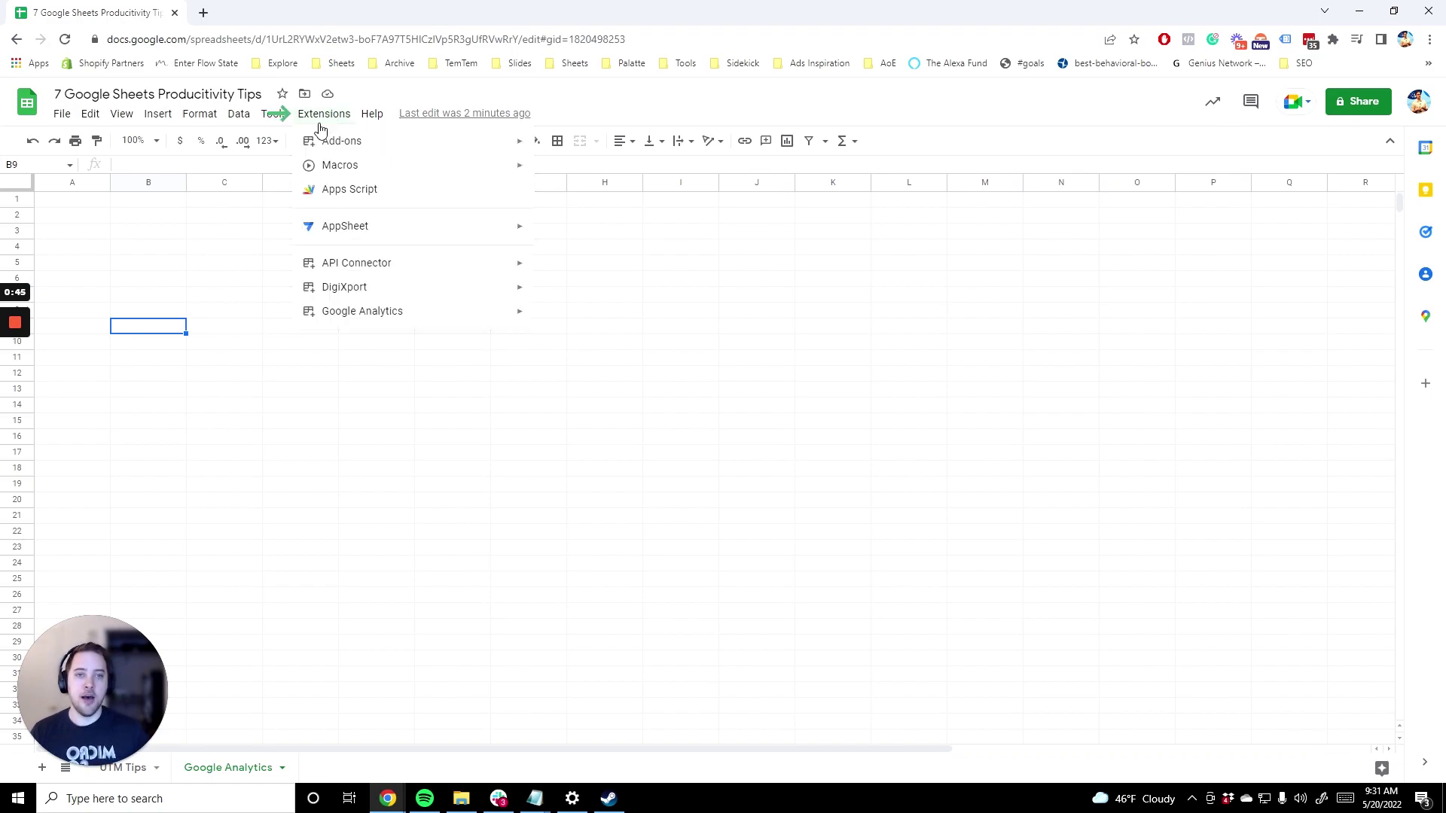
{"action": "mouse_move", "coordinate": [354, 321]}
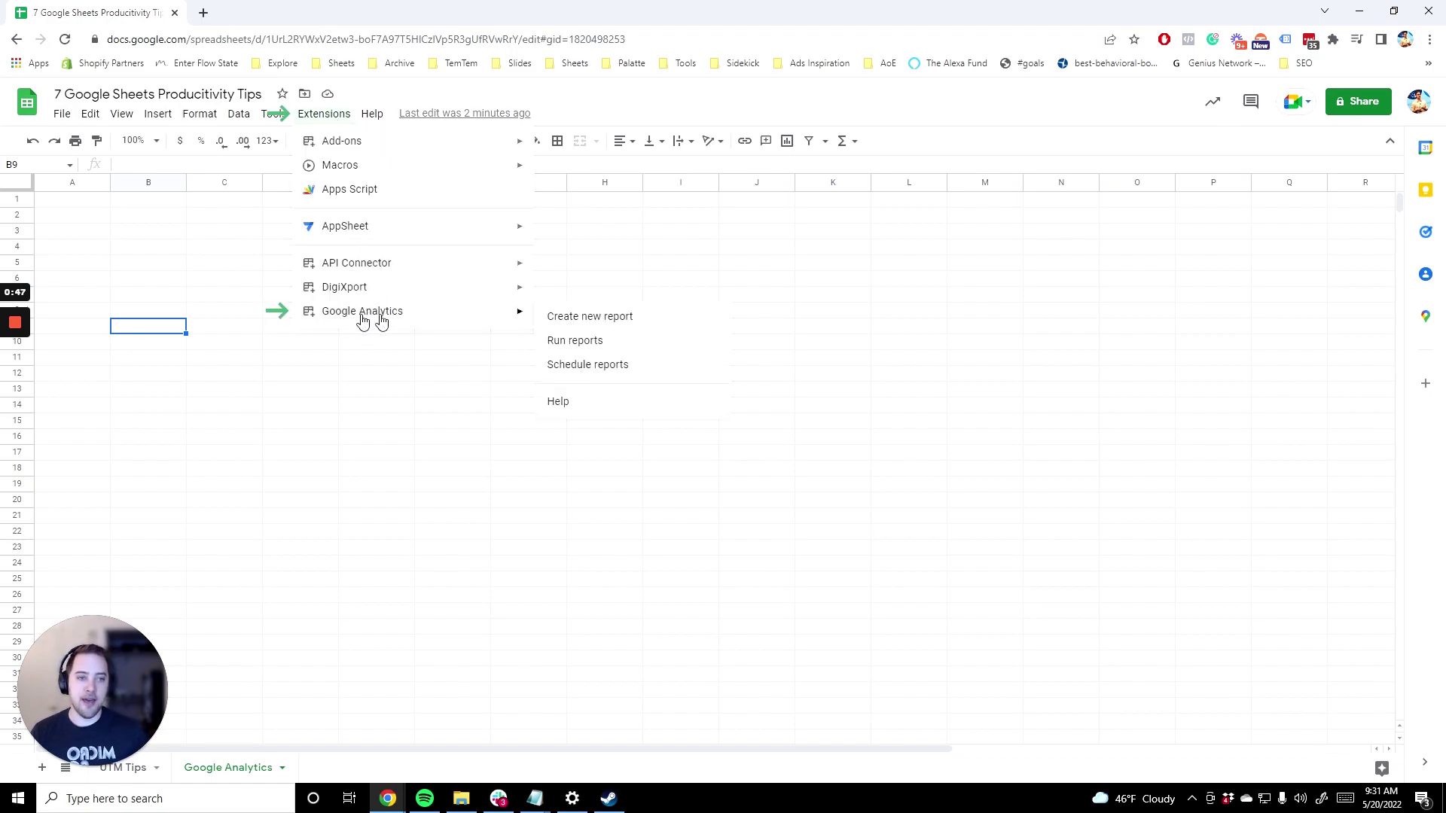
{"action": "left_click", "coordinate": [597, 318]}
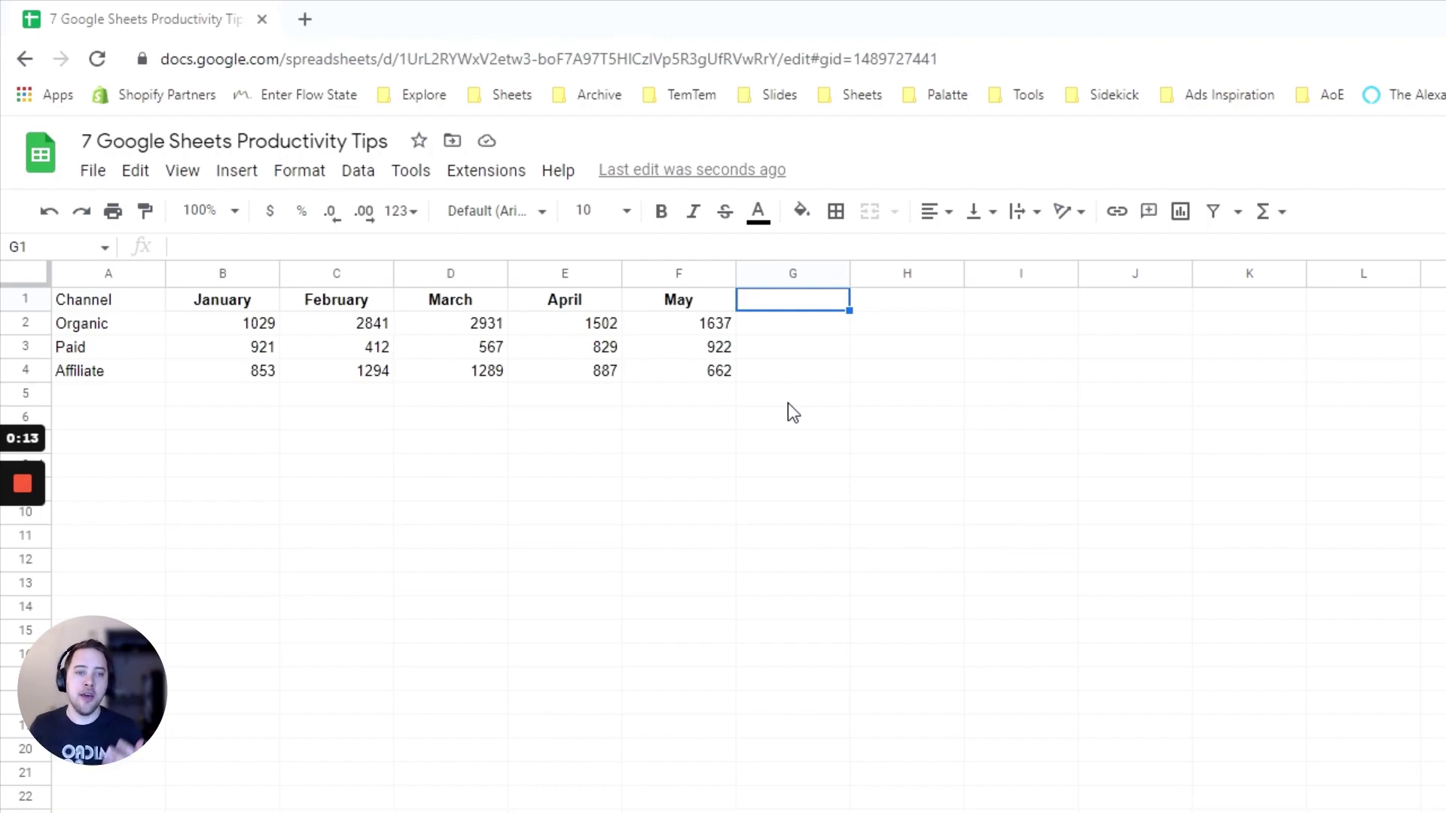
Enter =SPARKLINE(B2:F2) in G2 for the Organic figures and widen column G
{"action": "left_click", "coordinate": [822, 334]}
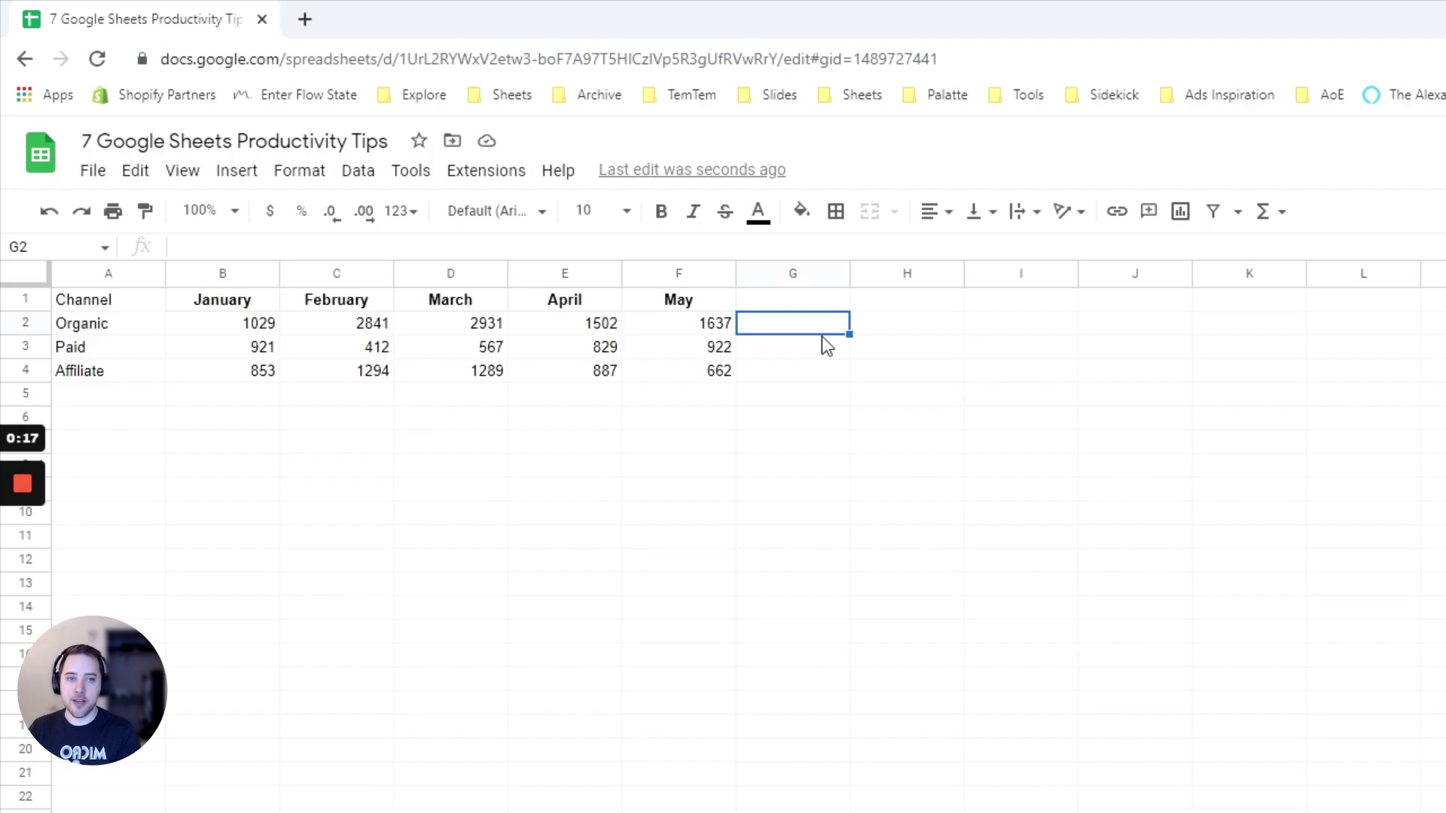
{"action": "type", "text": "=SPARK"}
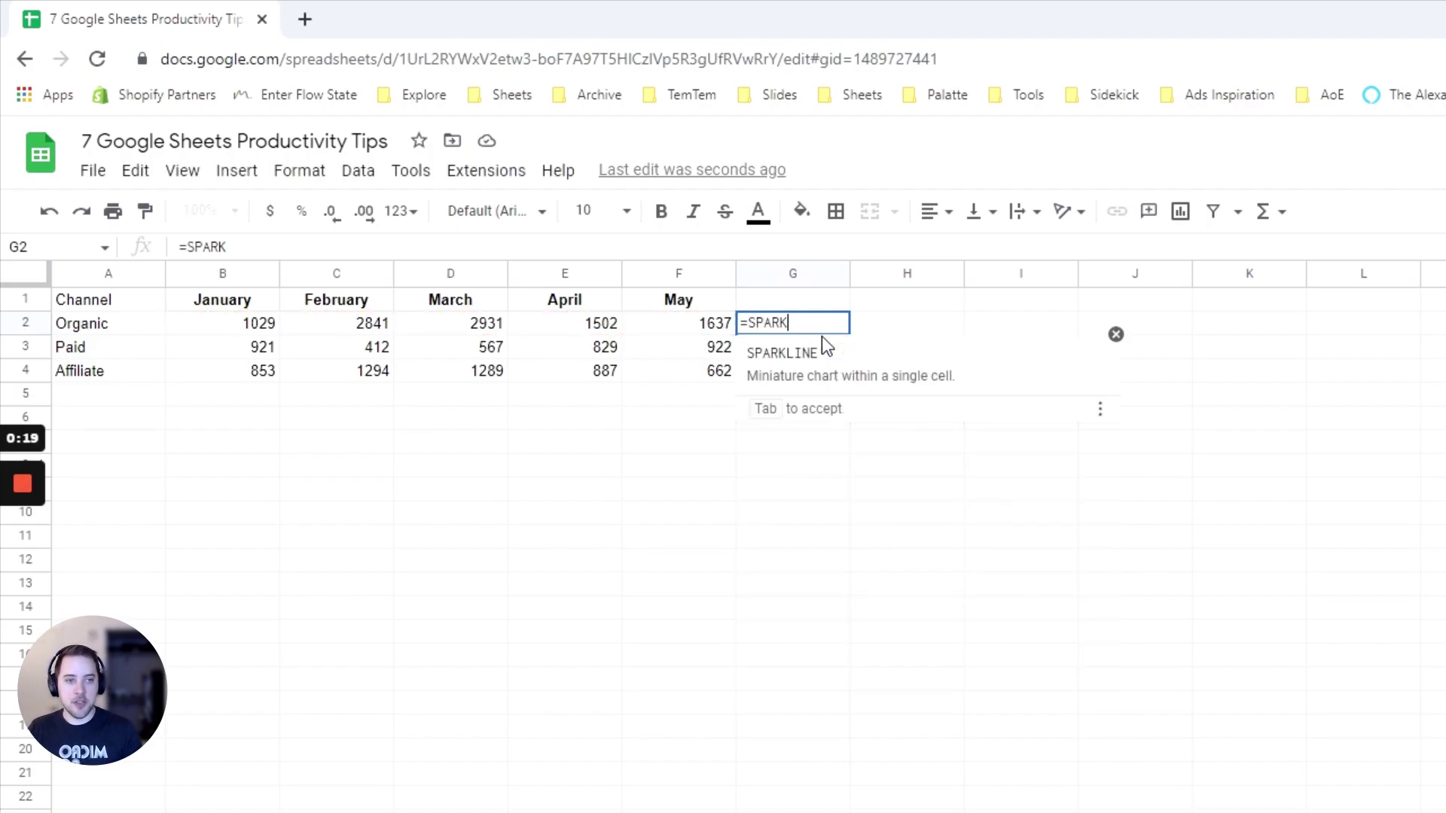
{"action": "key", "text": "Tab"}
{"action": "left_click_drag", "start_coordinate": [218, 329], "coordinate": [664, 343]}
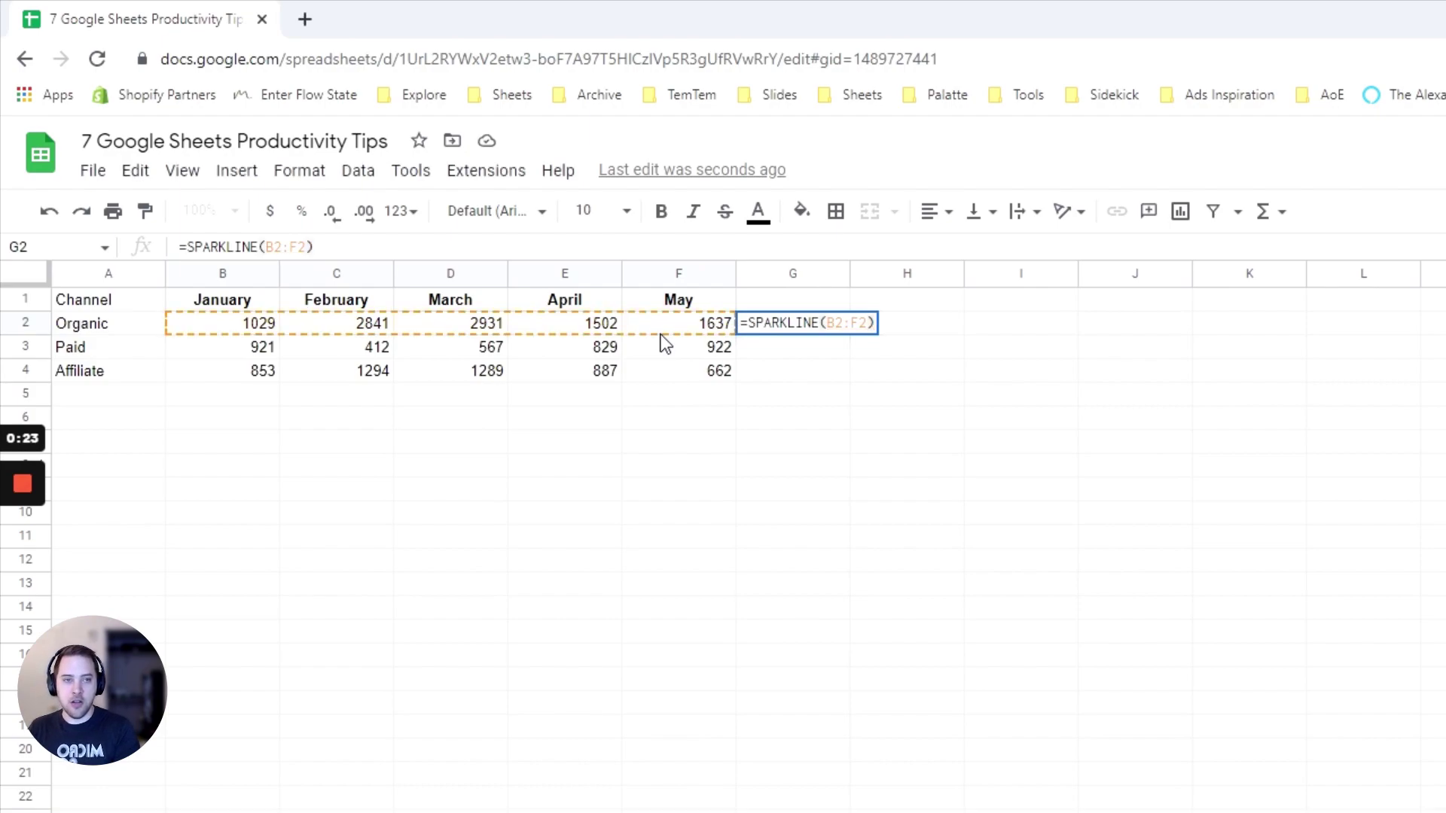
{"action": "key", "text": "Return"}
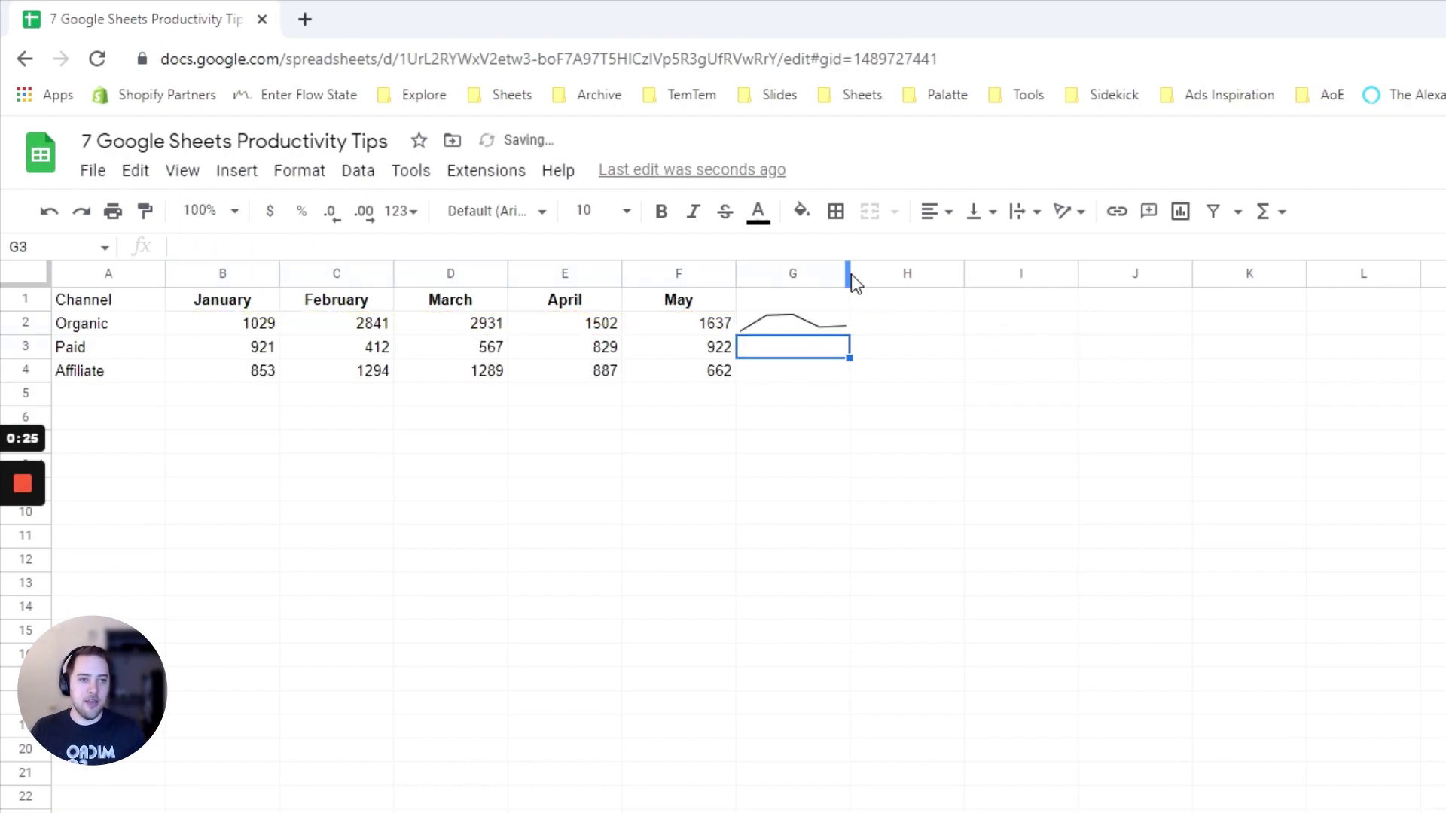
{"action": "left_click_drag", "start_coordinate": [851, 274], "coordinate": [931, 273]}
{"action": "left_click", "coordinate": [883, 327]}
Copy the sparkline down to G4 for the Paid and Affiliate rows
{"action": "left_click", "coordinate": [1003, 273]}
{"action": "left_click", "coordinate": [971, 273]}
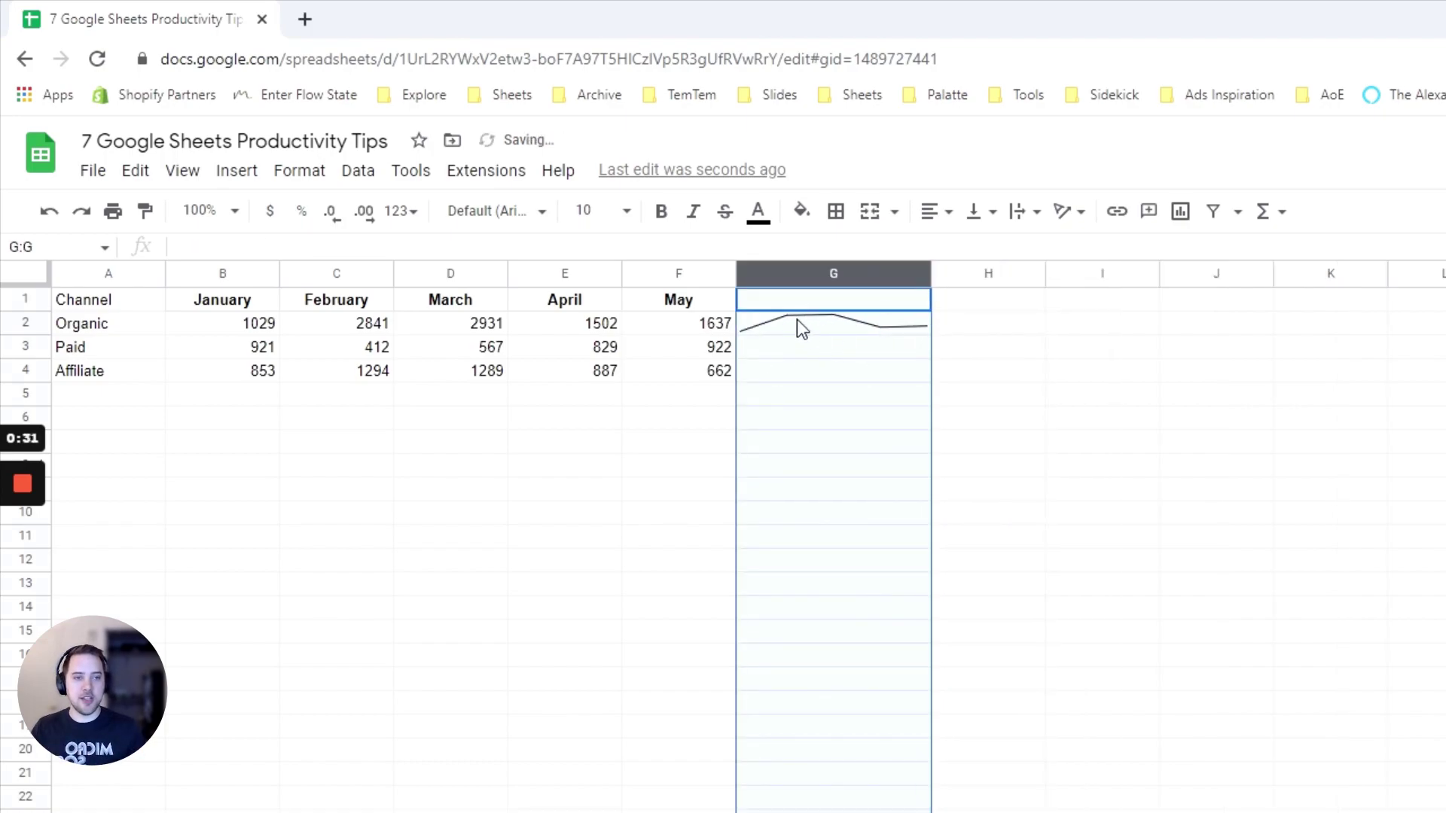
{"action": "left_click", "coordinate": [796, 319]}
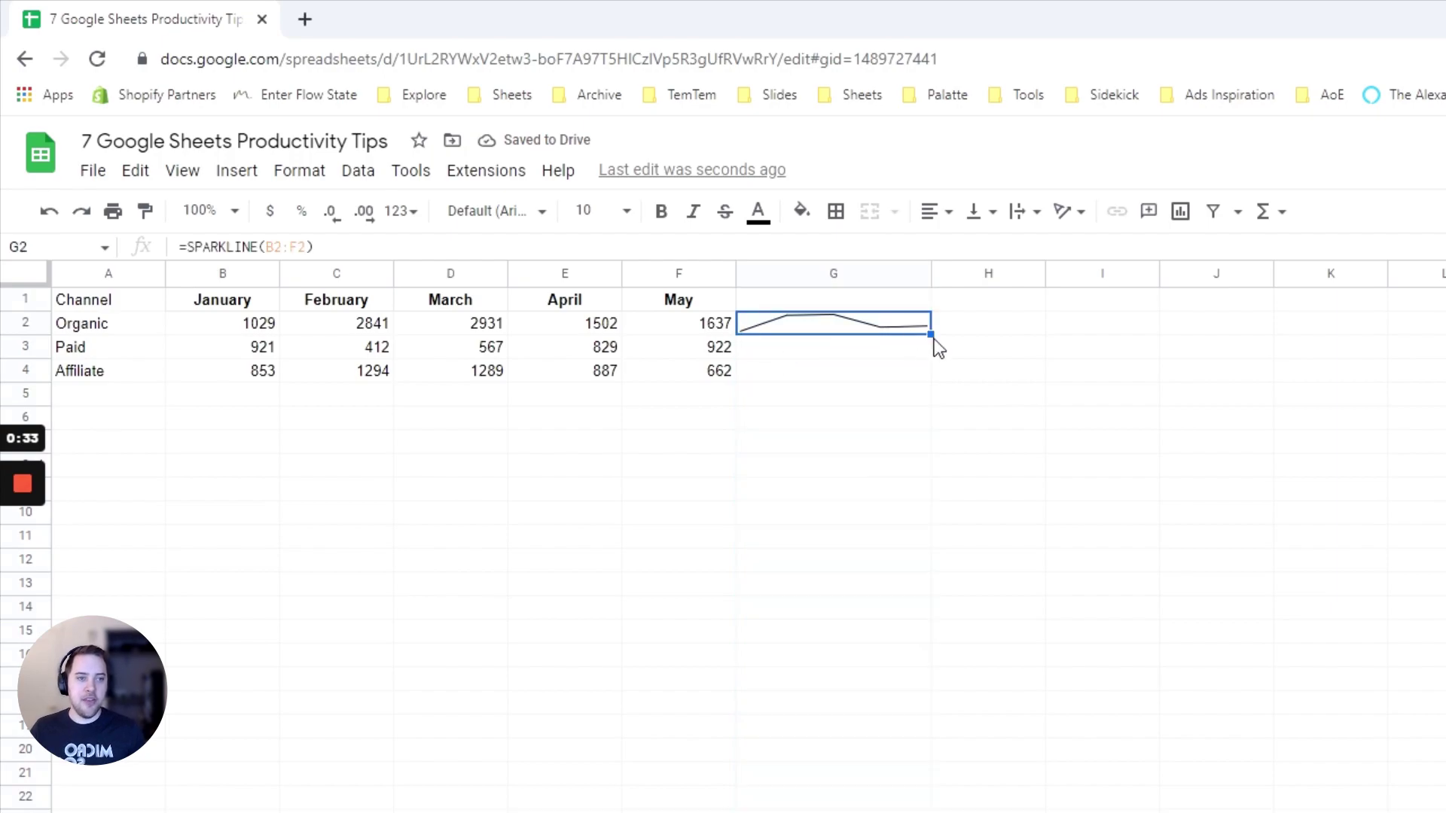
{"action": "left_click_drag", "start_coordinate": [931, 334], "coordinate": [931, 378]}
{"action": "left_click", "coordinate": [826, 615]}
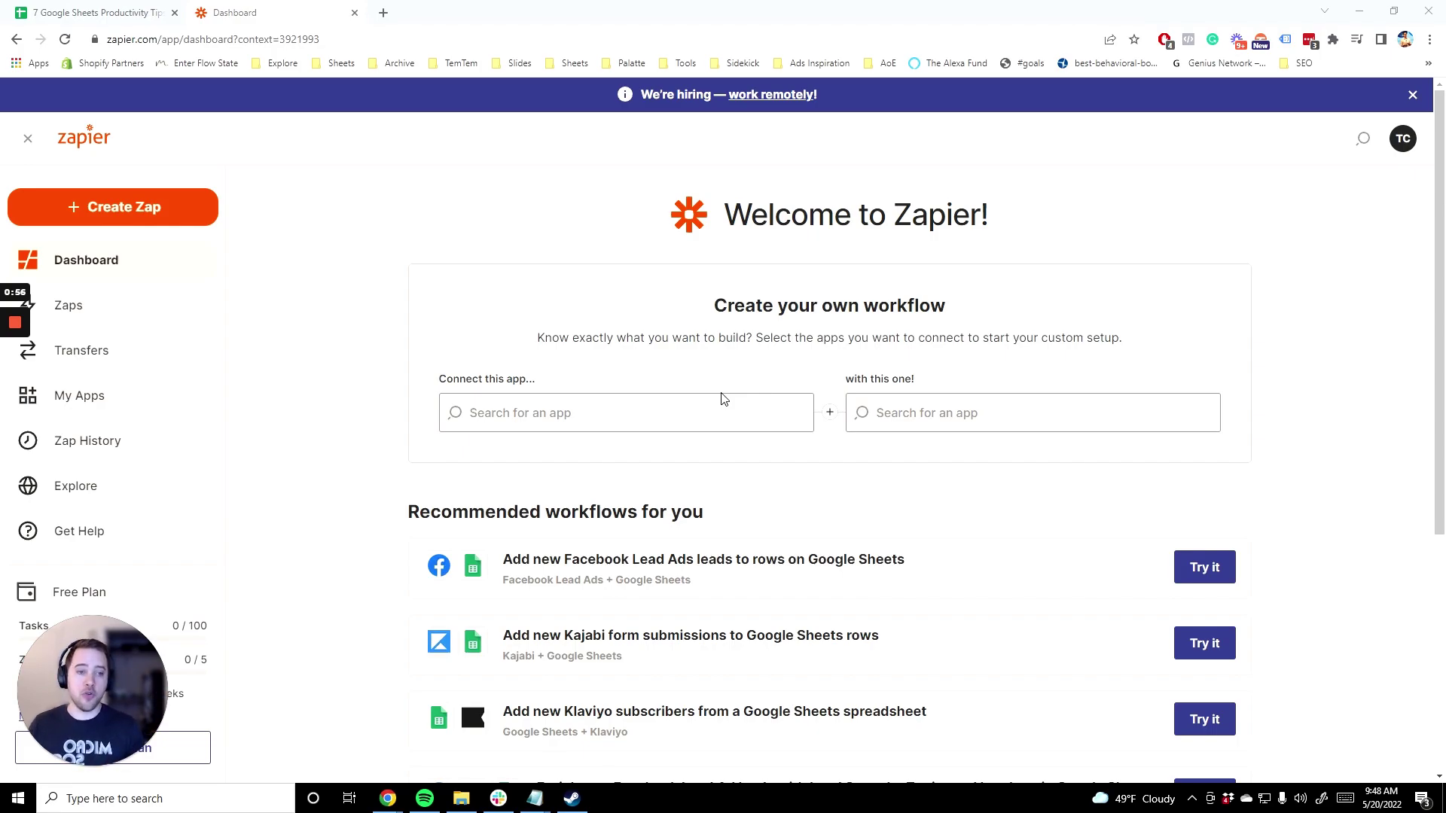
Pair Facebook Pages with Google Sheets in a new Zapier workflow and preview the trigger events
{"action": "left_click", "coordinate": [527, 412]}
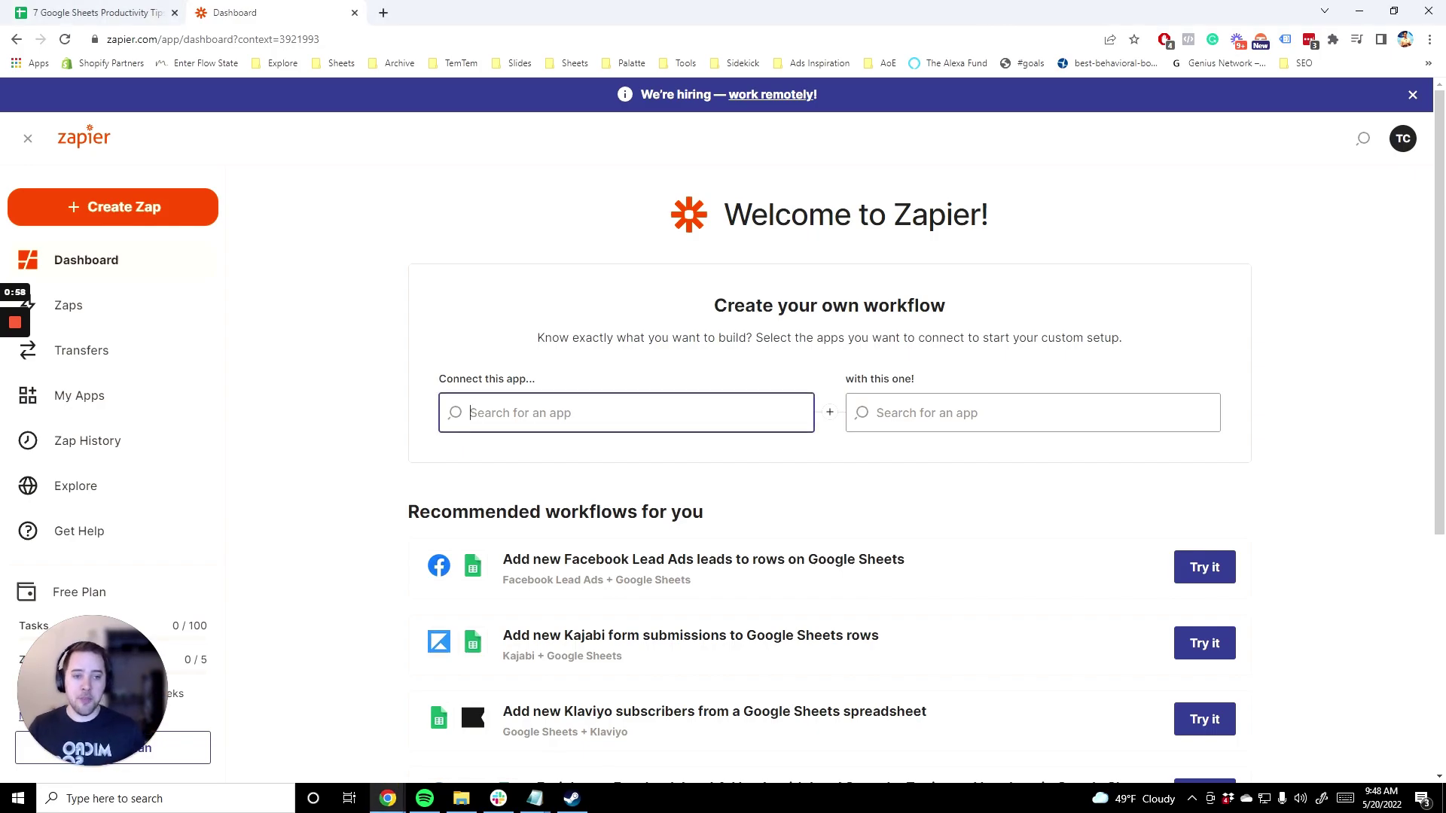
{"action": "type", "text": "facebook"}
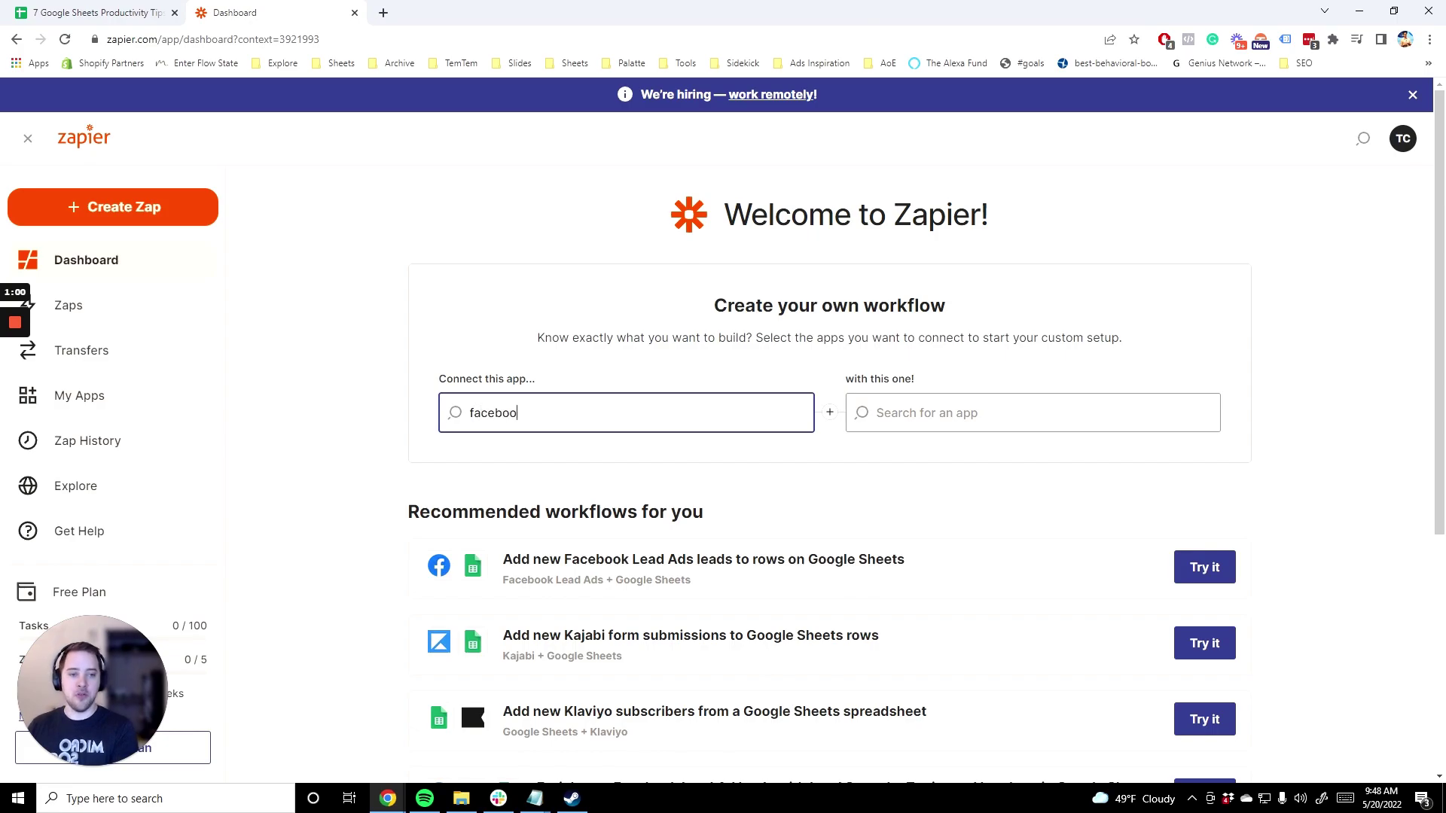
{"action": "left_click", "coordinate": [607, 492]}
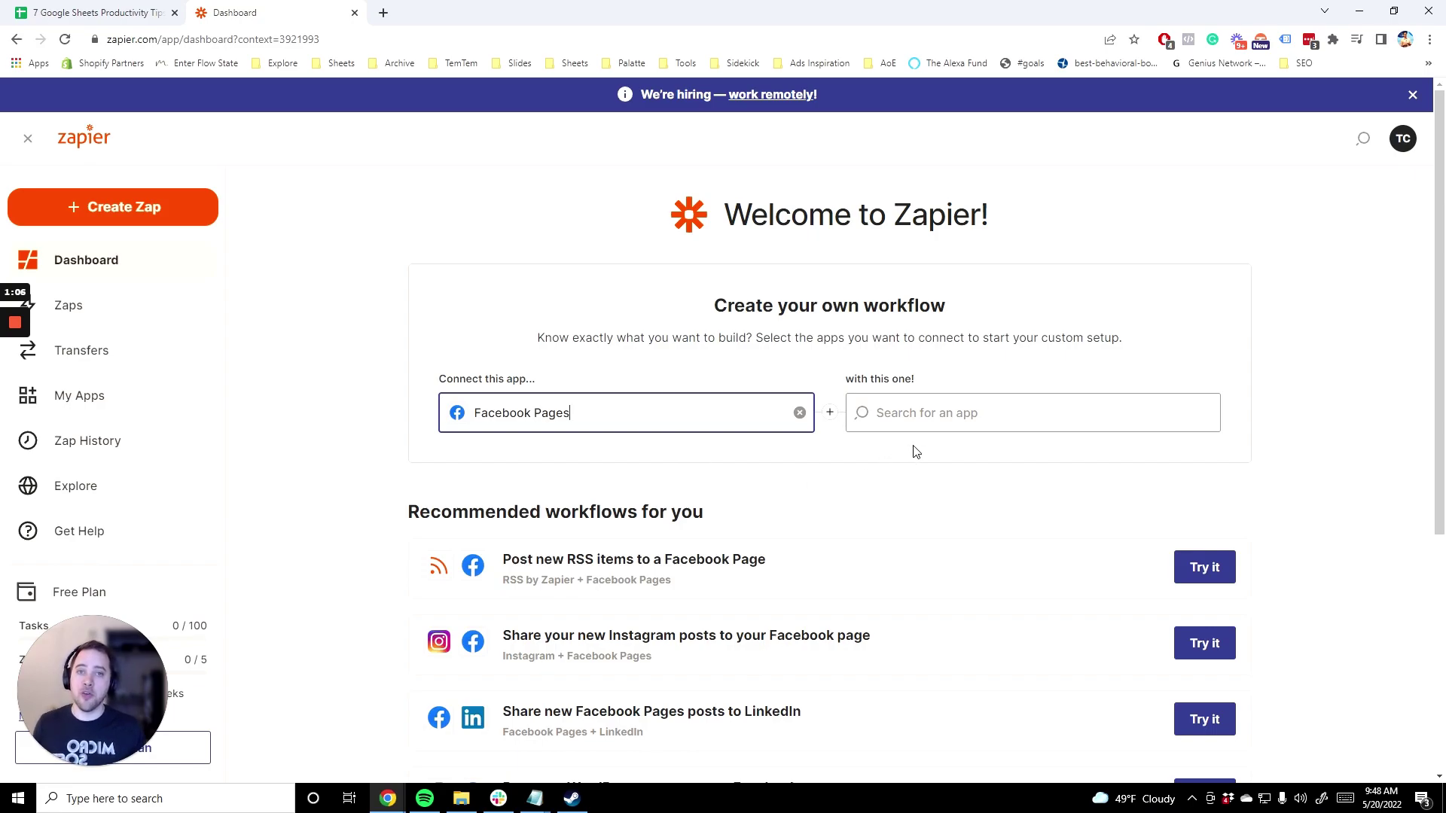
{"action": "left_click", "coordinate": [918, 416]}
{"action": "type", "text": "google"}
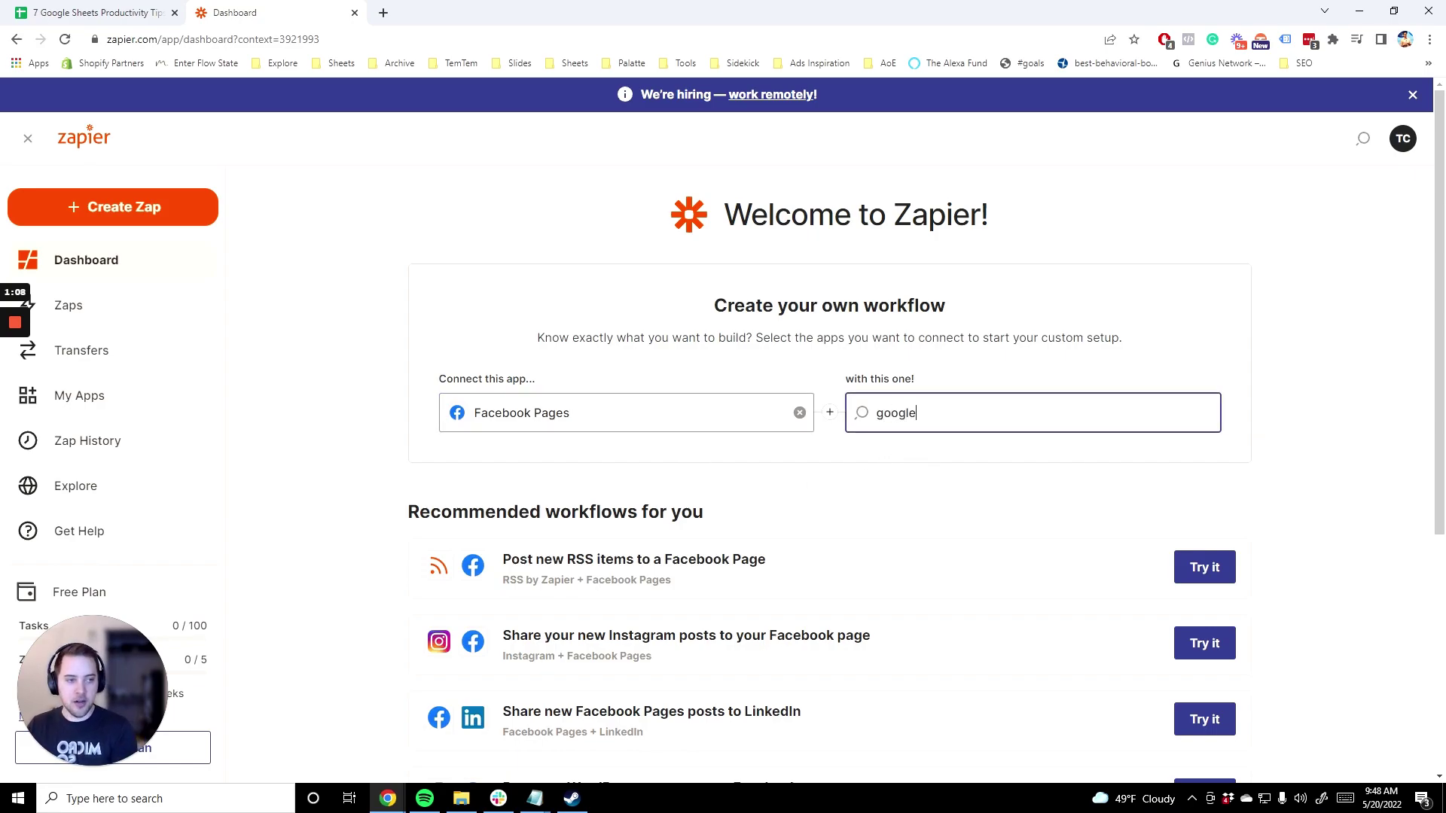
{"action": "type", "text": " sheets"}
{"action": "left_click", "coordinate": [936, 459]}
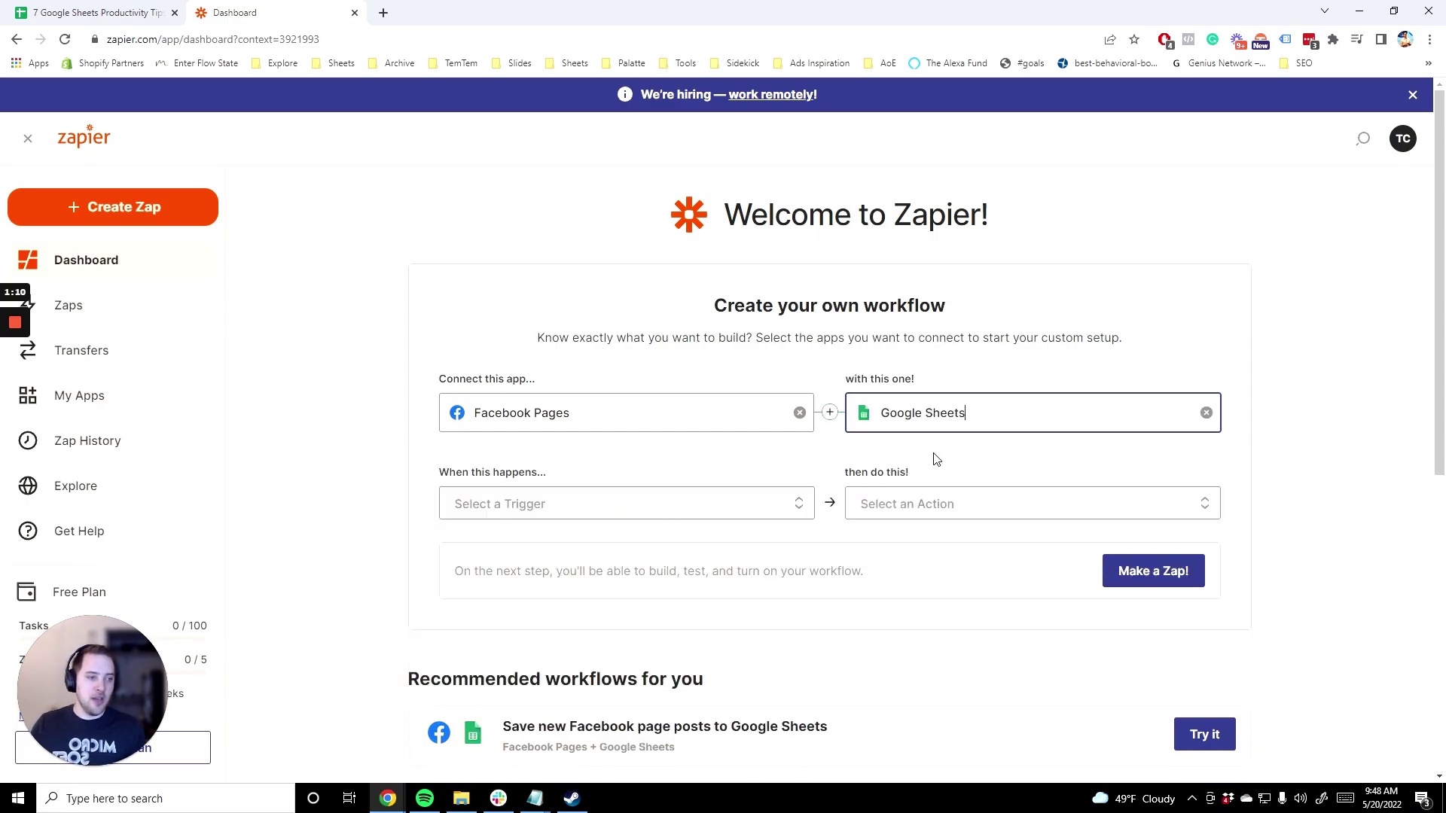
{"action": "left_click", "coordinate": [588, 515]}
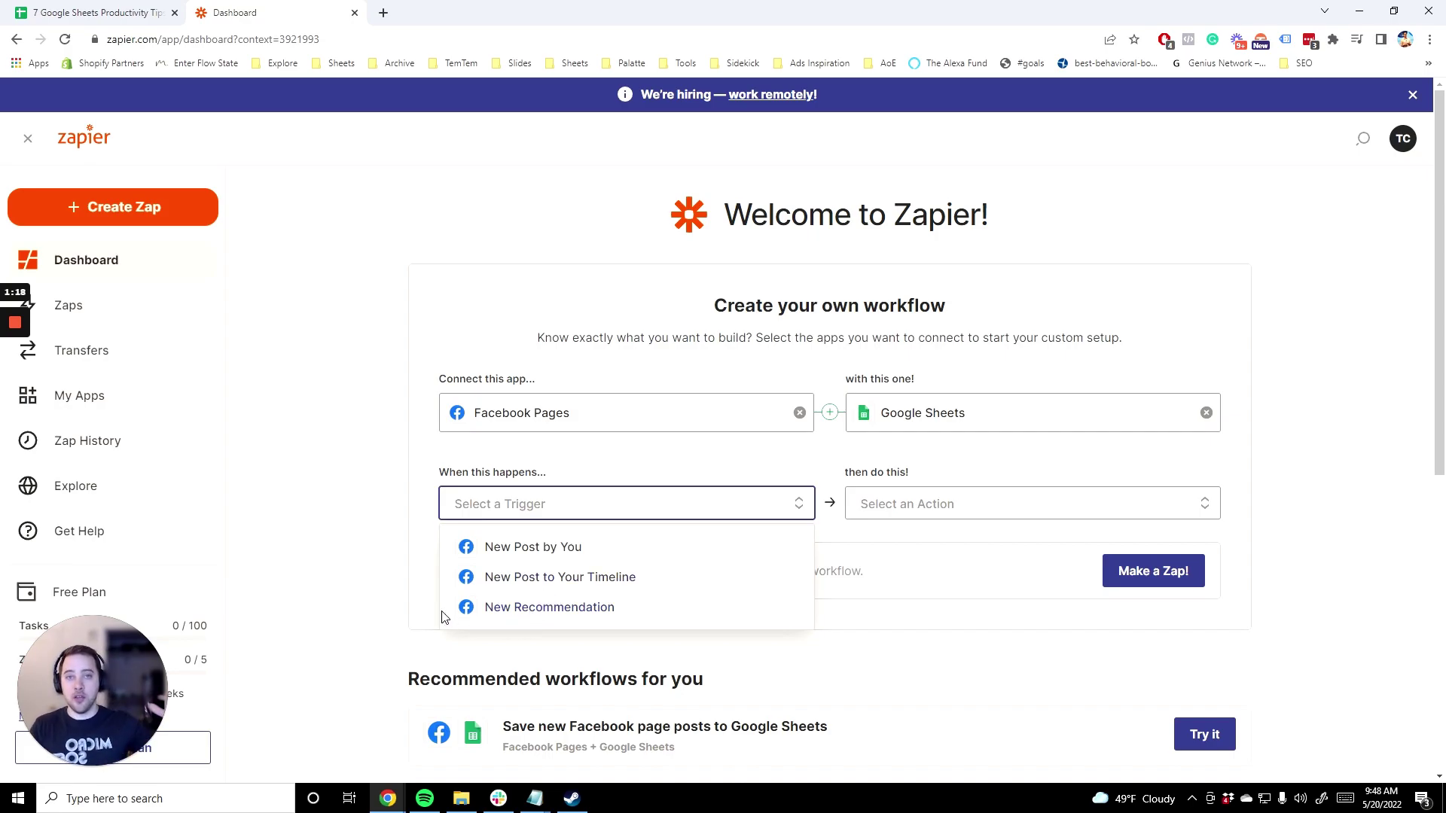
{"action": "left_click", "coordinate": [369, 452]}
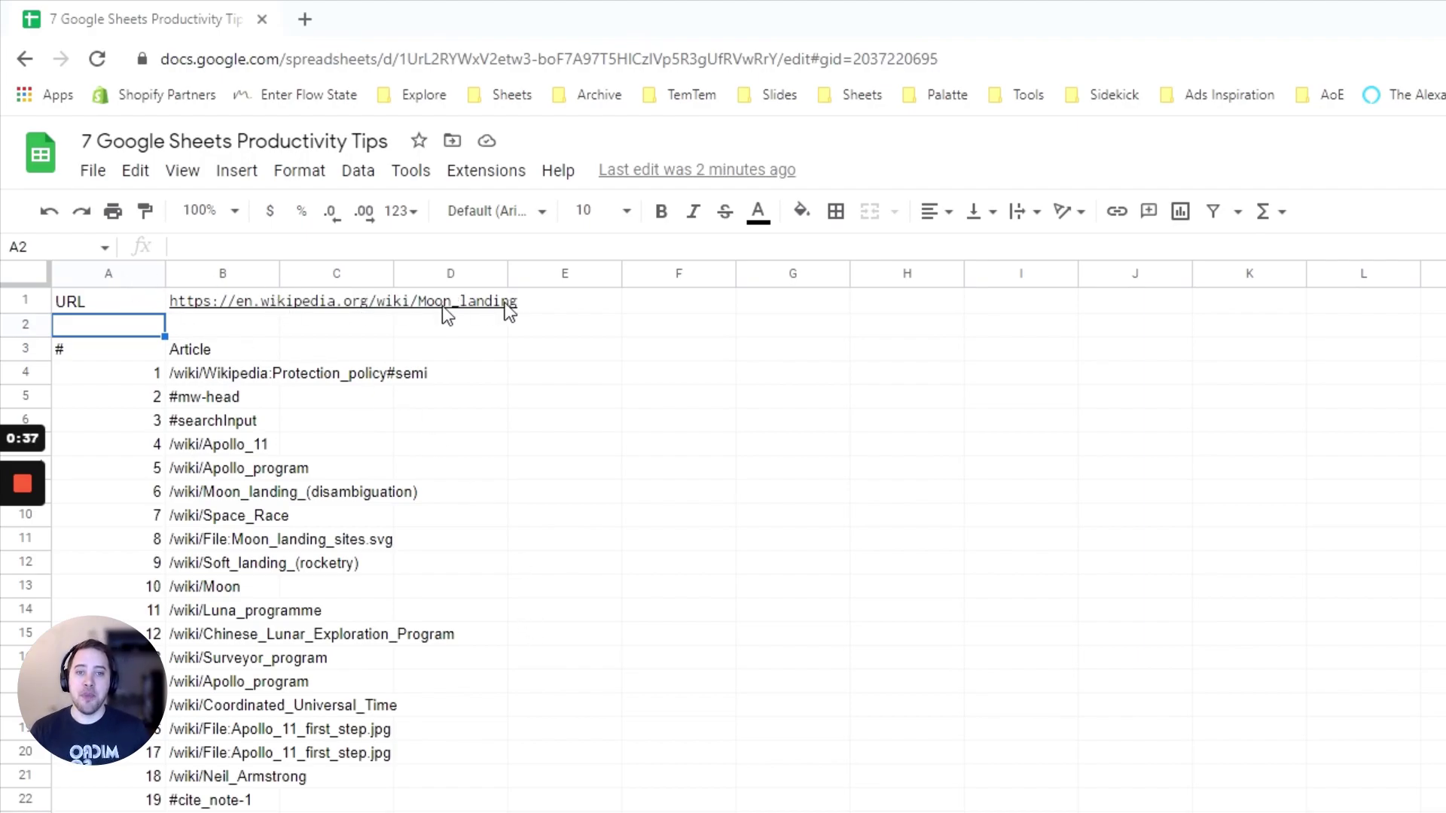
{"action": "left_click", "coordinate": [248, 375]}
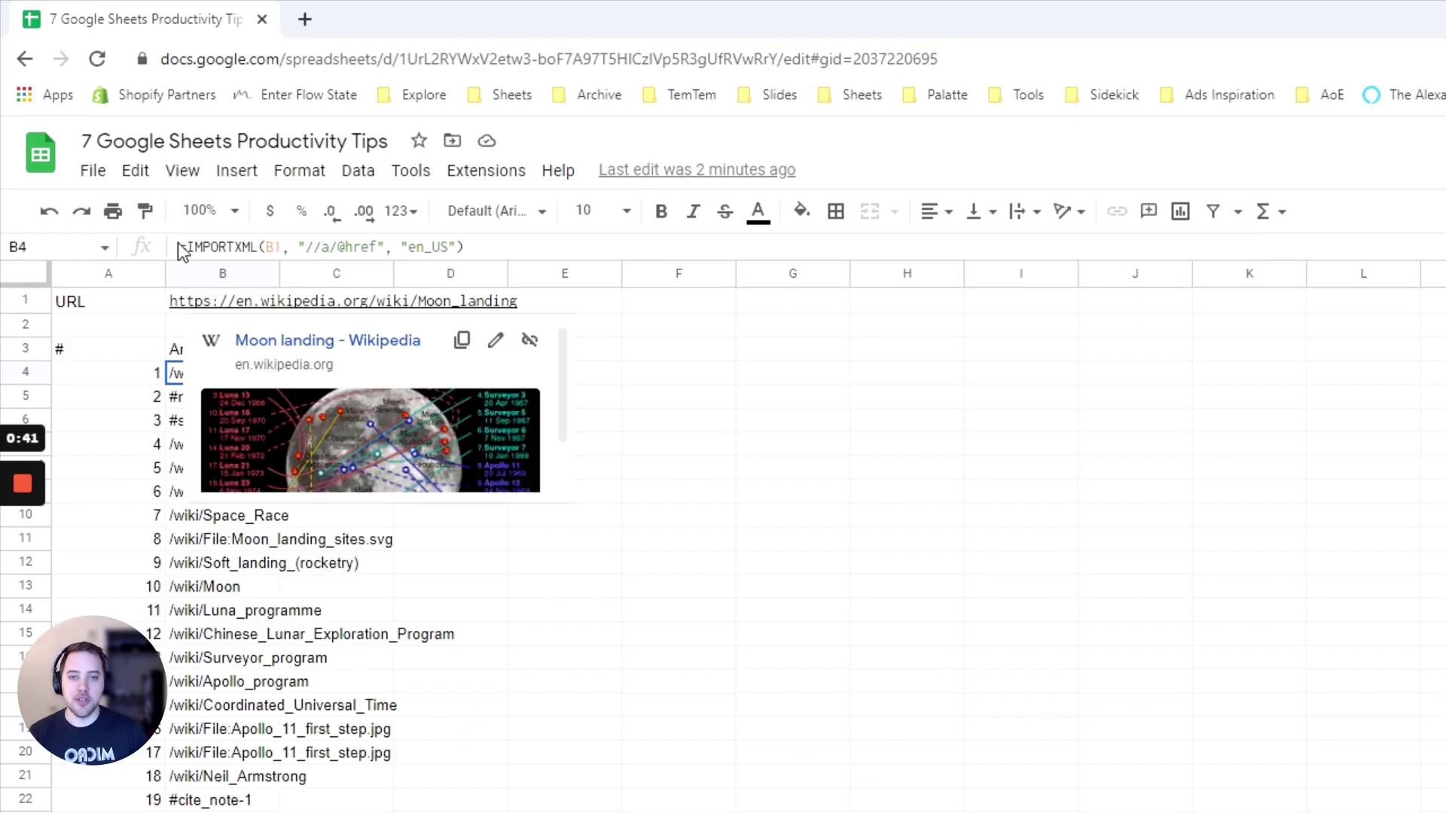
{"action": "left_click", "coordinate": [258, 247]}
{"action": "left_click_drag", "start_coordinate": [258, 247], "coordinate": [179, 247]}
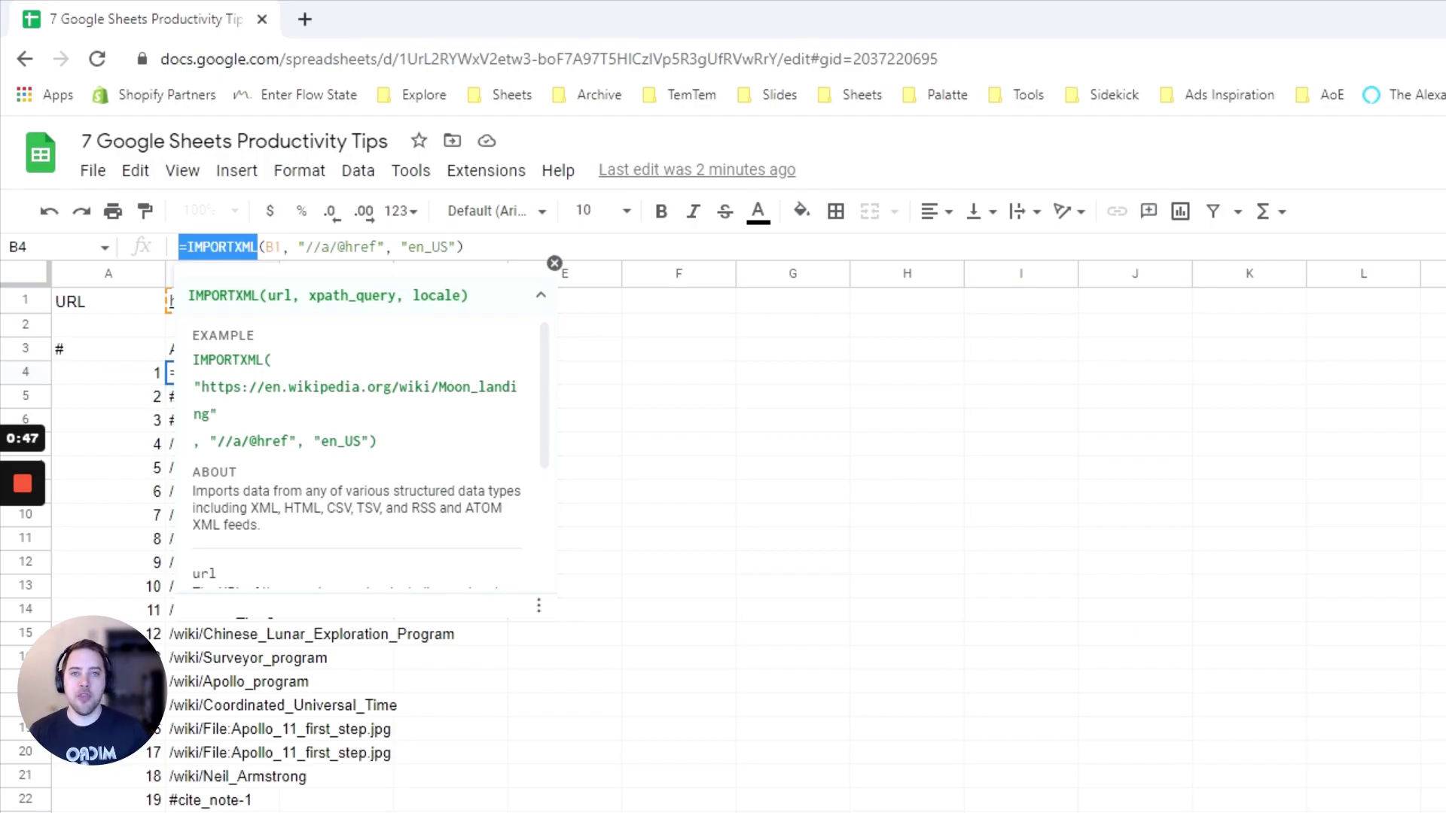
{"action": "left_click", "coordinate": [109, 331]}
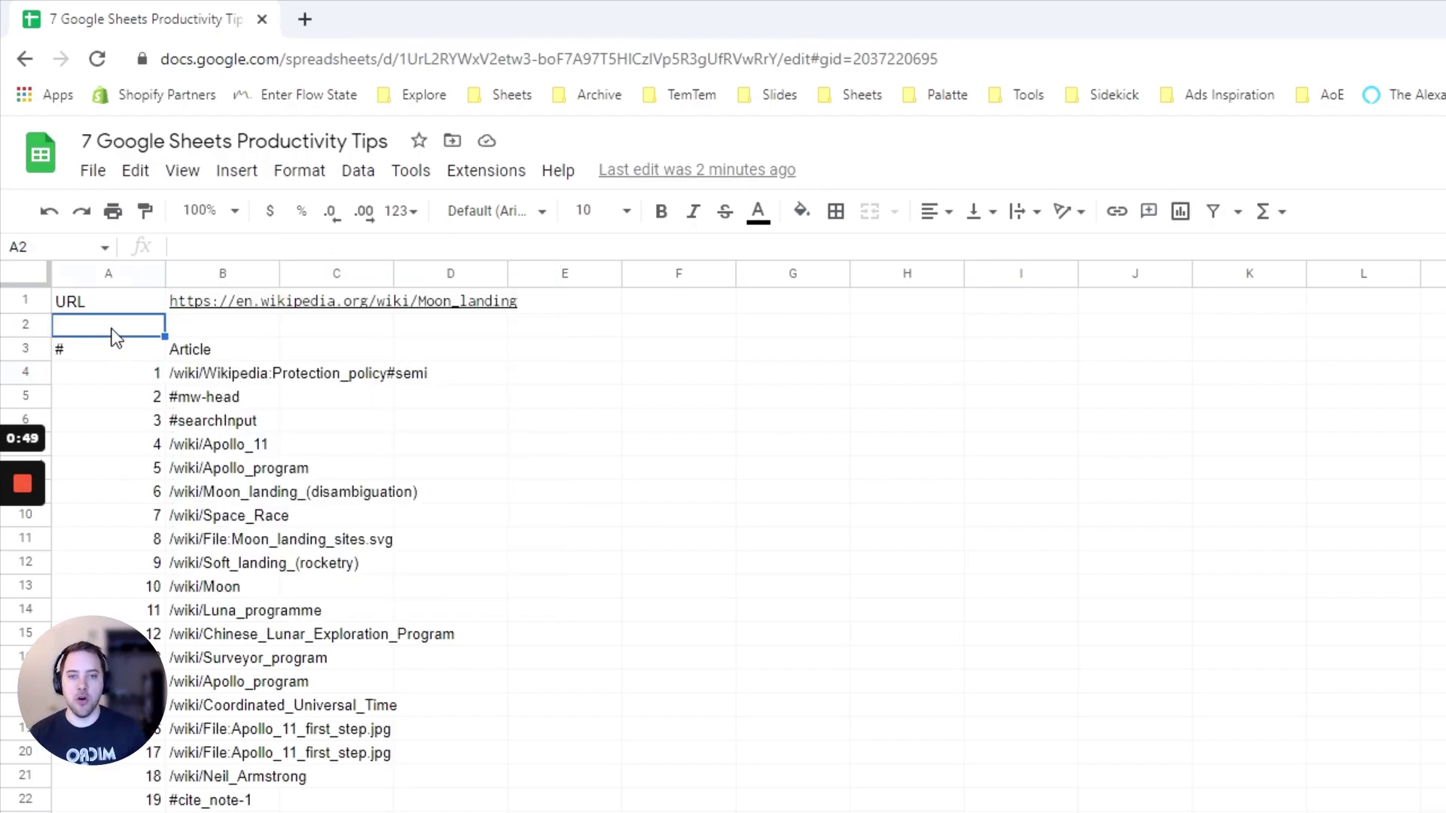
{"action": "left_click", "coordinate": [211, 376]}
{"action": "left_click", "coordinate": [305, 247]}
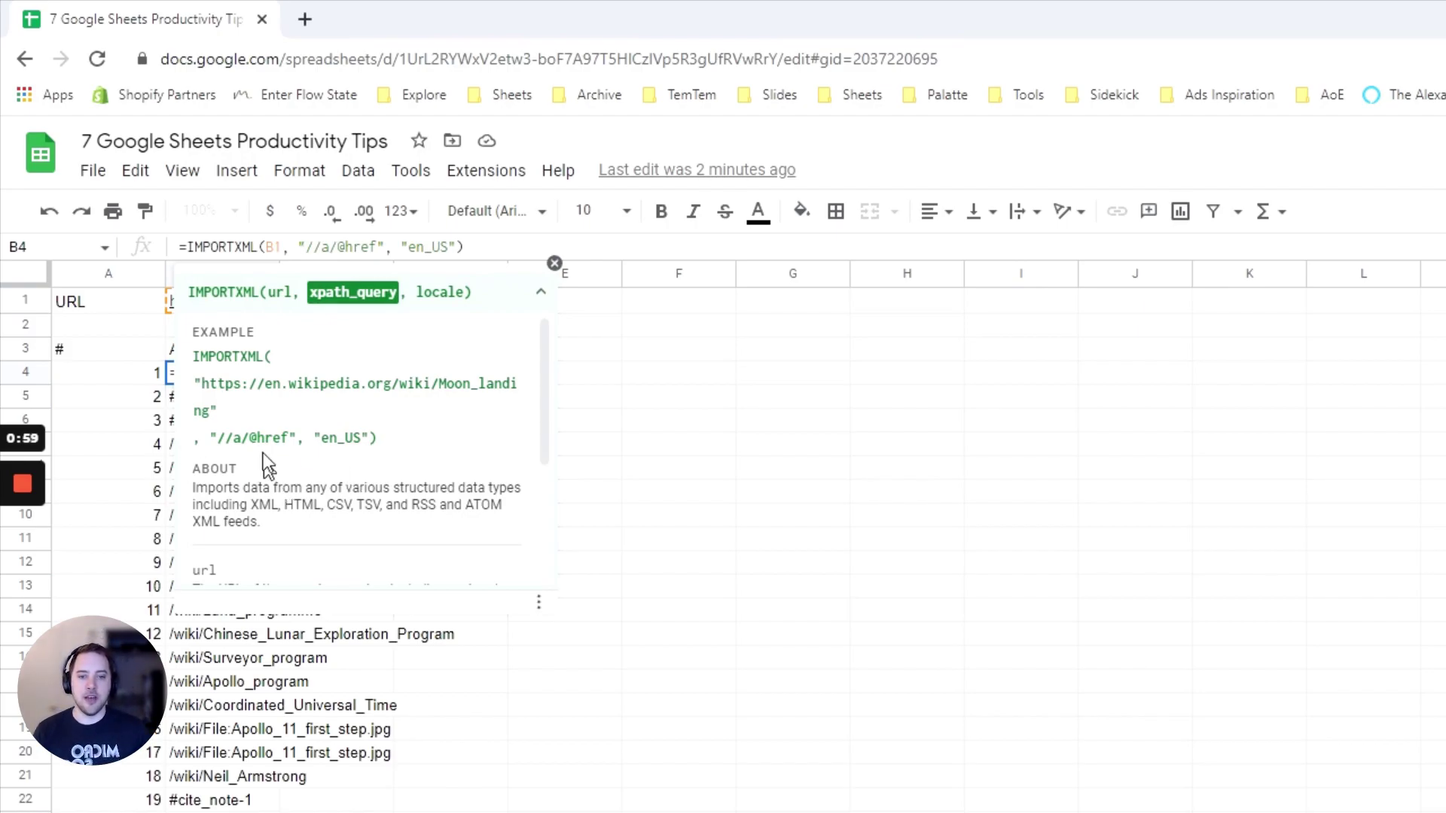
{"action": "left_click_drag", "start_coordinate": [321, 438], "coordinate": [376, 438]}
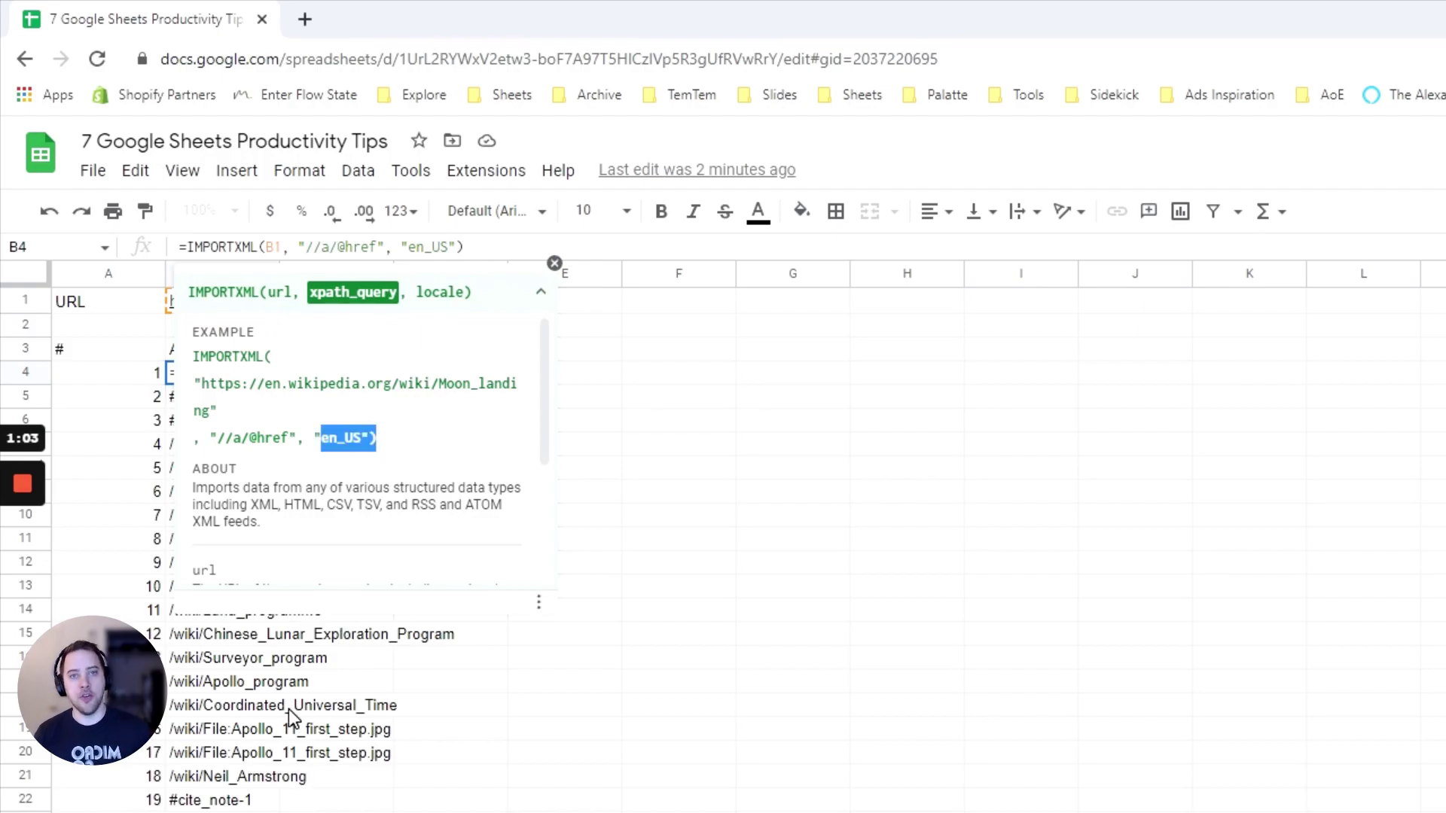
{"action": "left_click", "coordinate": [655, 567]}
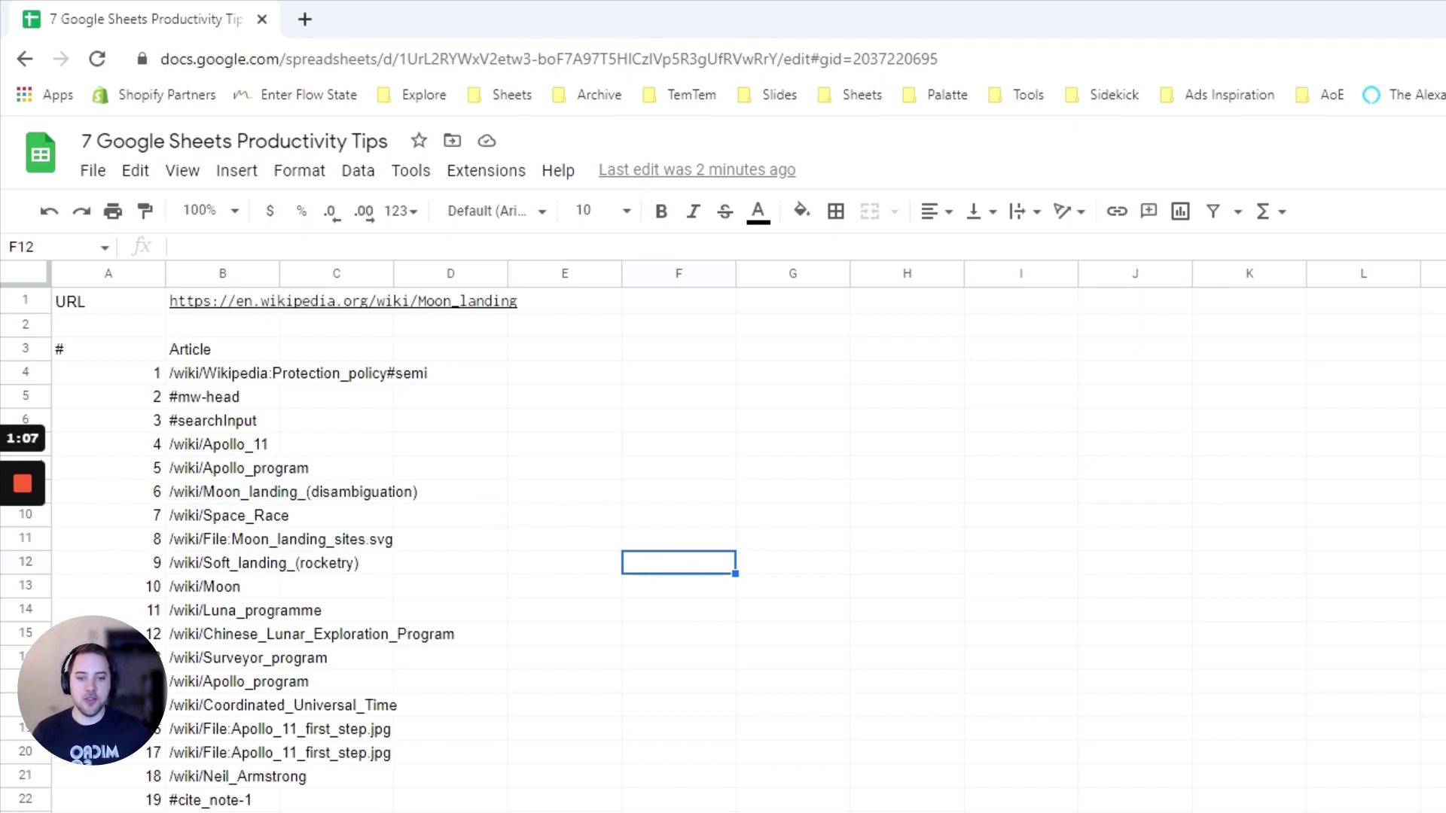
{"action": "scroll", "coordinate": [238, 649], "scroll_direction": "down", "scroll_amount": 20}
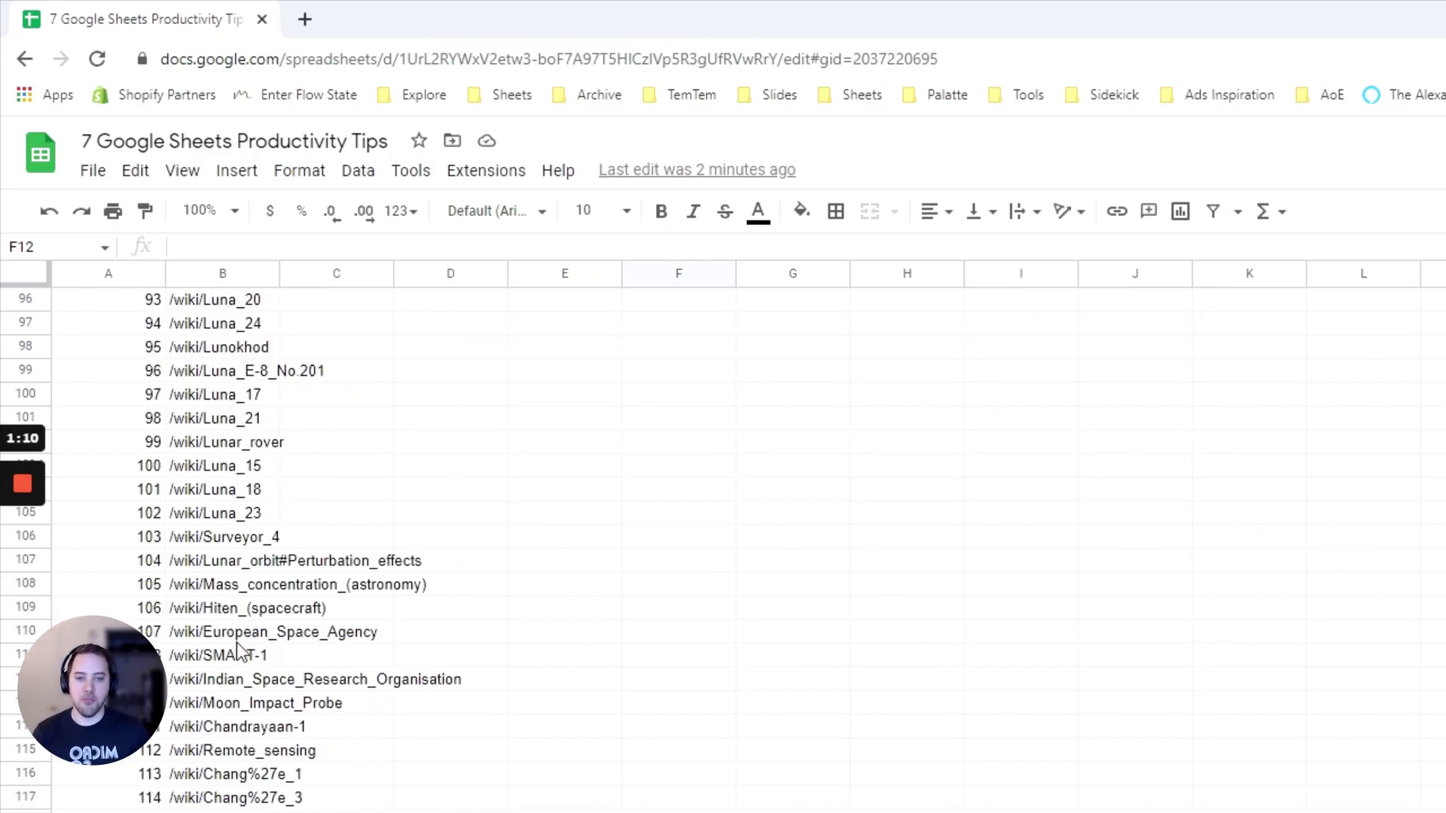
{"action": "scroll", "coordinate": [237, 649], "scroll_direction": "down", "scroll_amount": 20}
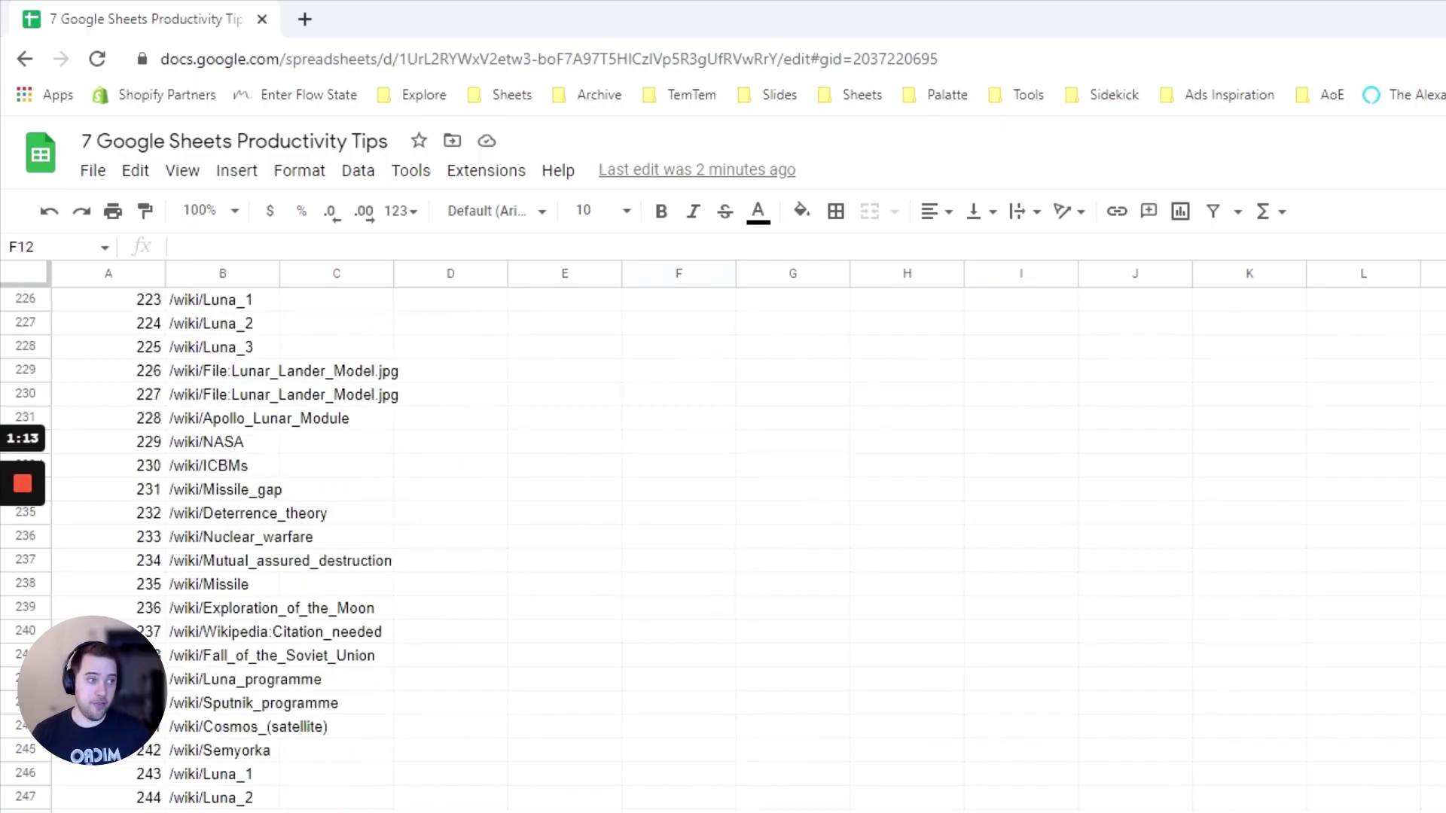
{"action": "scroll", "coordinate": [1318, 403], "scroll_direction": "up", "scroll_amount": 20}
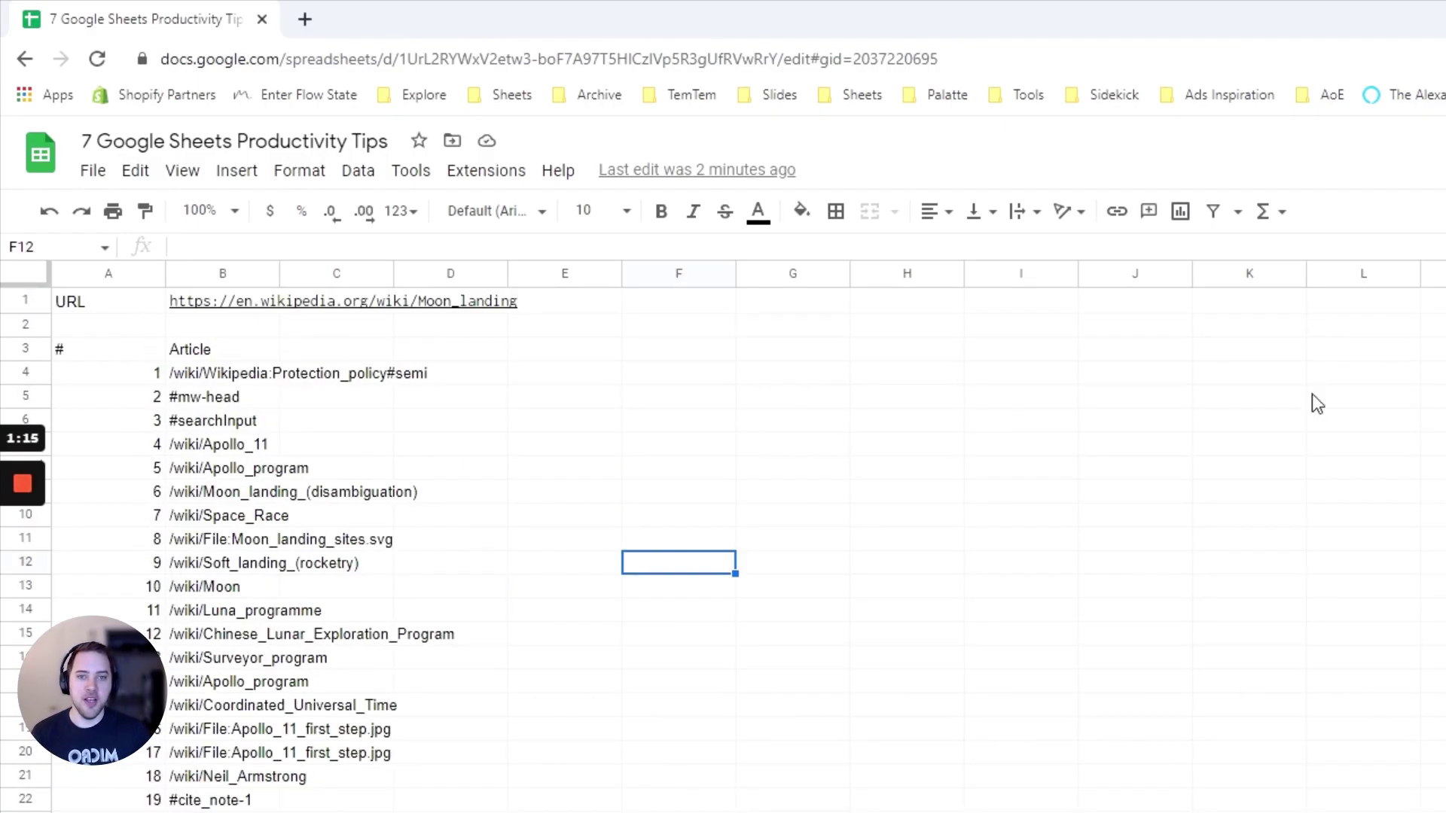